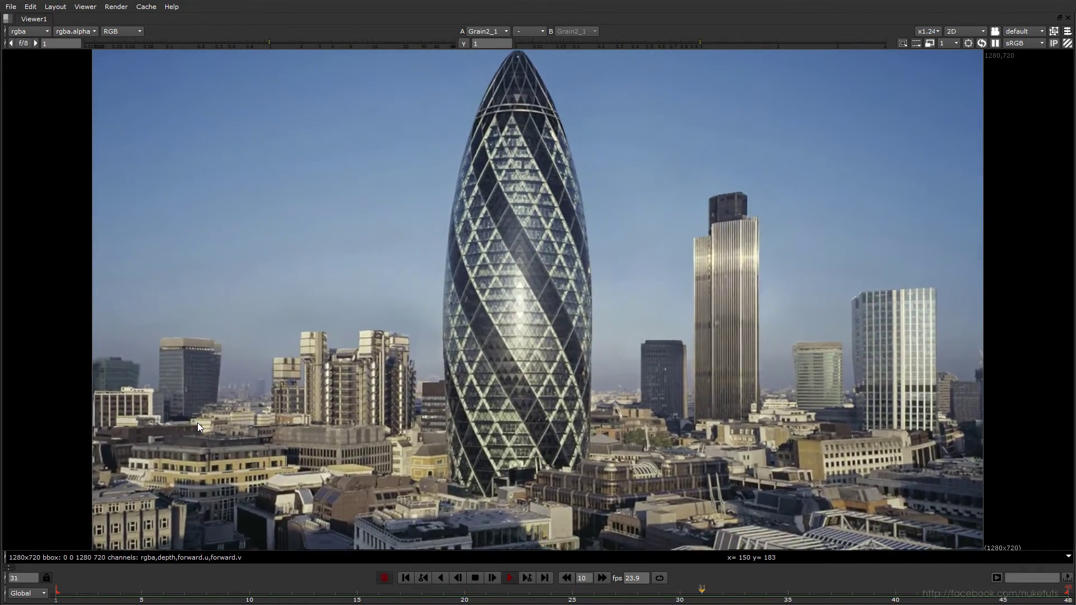
# Stop playback of the grained skyline shot and return from the maximised Viewer to the Node Graph layout
pyautogui.click(476, 578)
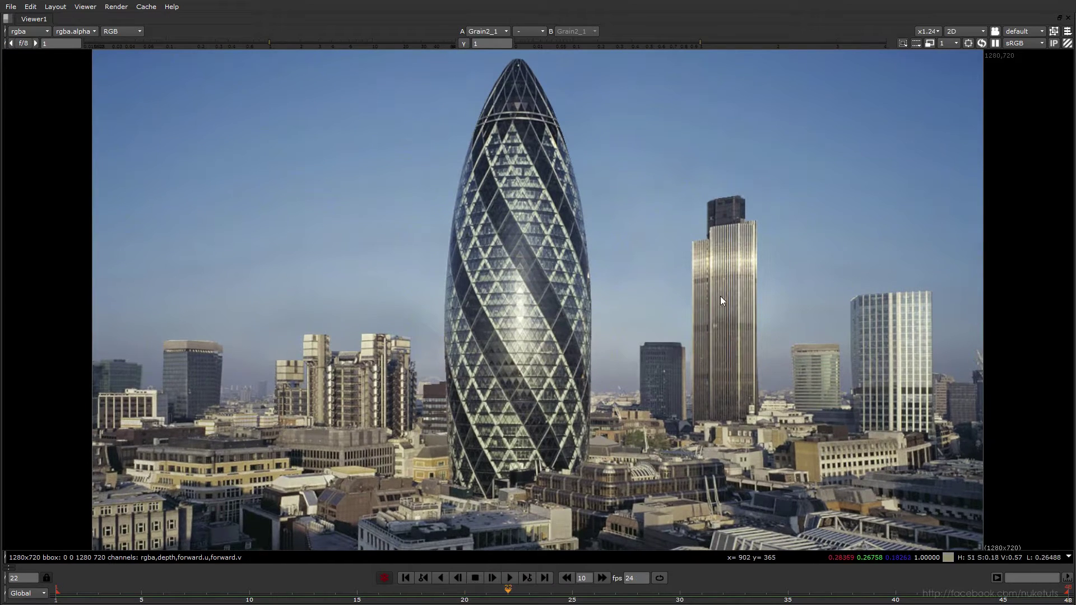
pyautogui.press('space')
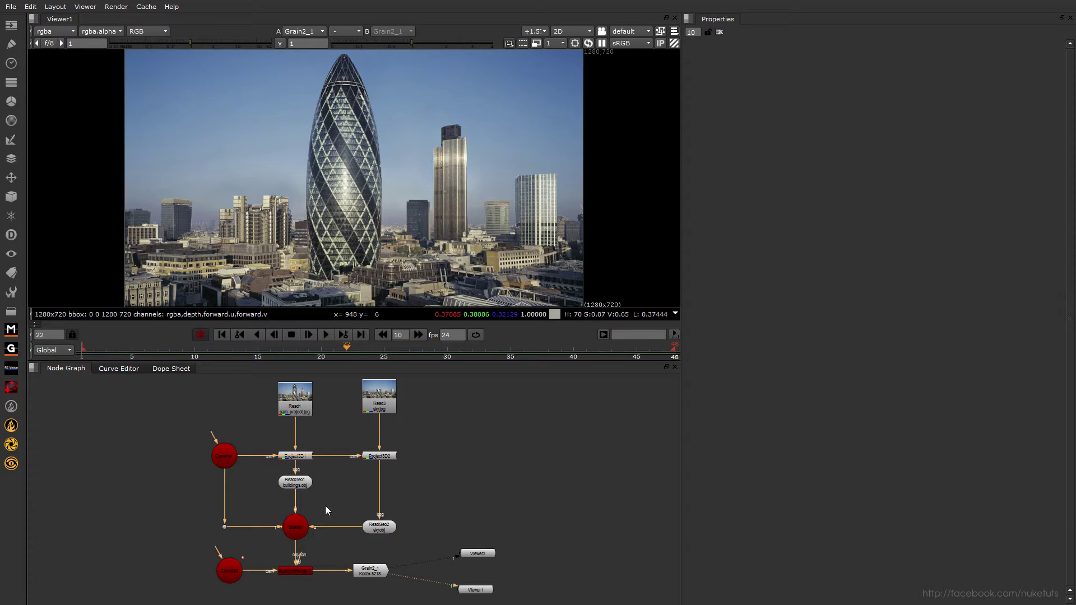
# Switch from Nuke to the Autodesk Maya 2013 window with cam.mb open
pyautogui.hotkey('alt', 'Tab')
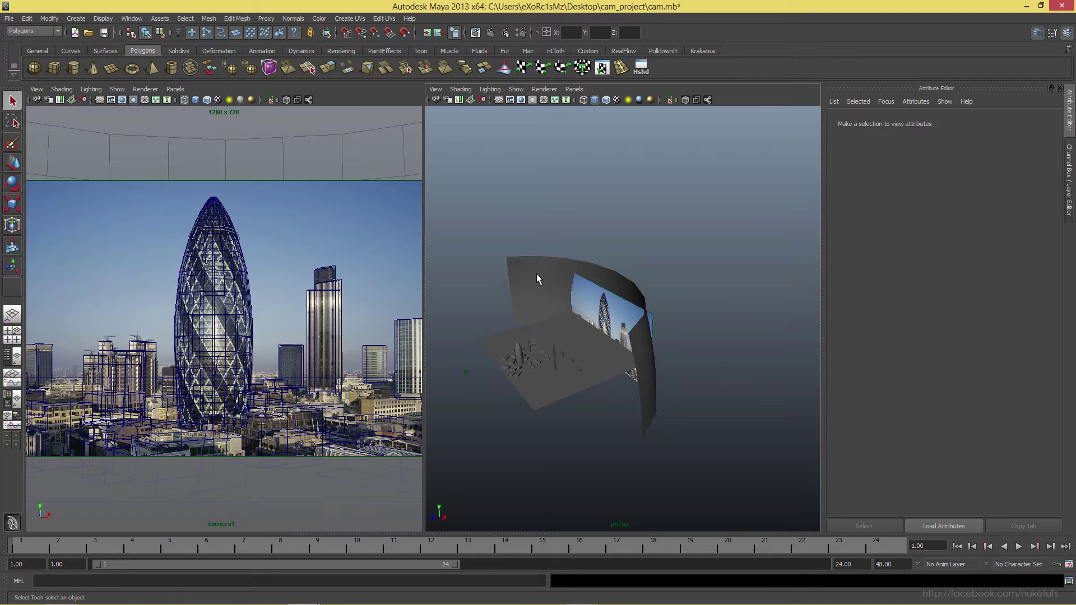
# Tumble the persp view around the city blocks and select the gherkin model
pyautogui.moveTo(530, 341); pyautogui.dragTo(612, 397)
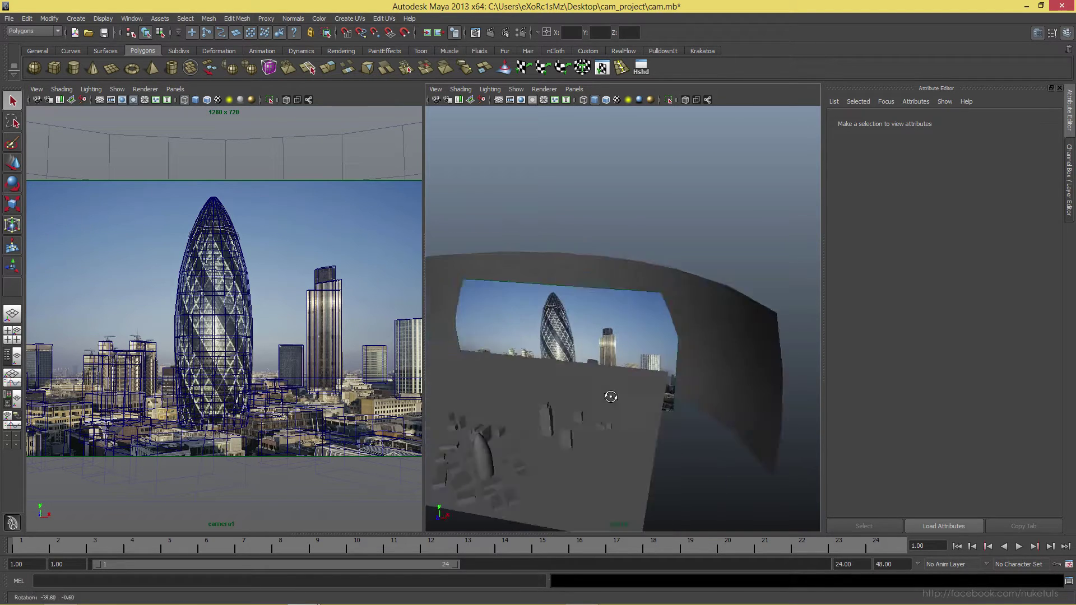
pyautogui.scroll(5, 644, 348)
pyautogui.scroll(3, 671, 335)
pyautogui.moveTo(671, 342); pyautogui.dragTo(676, 399)
pyautogui.moveTo(490, 417); pyautogui.dragTo(547, 435)
pyautogui.click(617, 426)
pyautogui.moveTo(617, 426); pyautogui.dragTo(394, 524)
pyautogui.click(486, 464)
pyautogui.moveTo(487, 464); pyautogui.dragTo(663, 367)
pyautogui.moveTo(663, 296); pyautogui.dragTo(685, 287)
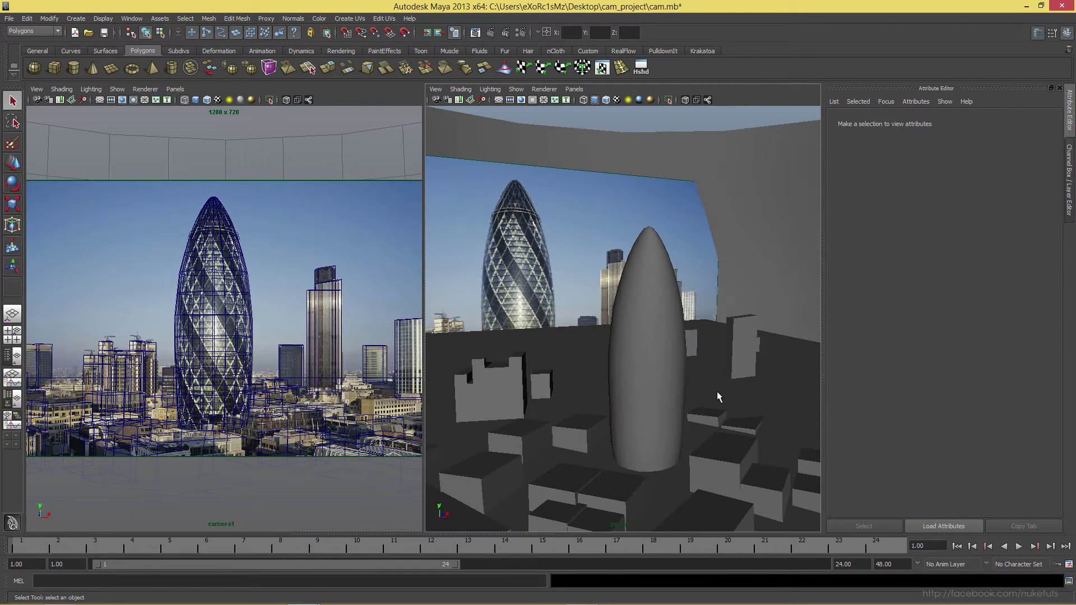
pyautogui.moveTo(717, 395); pyautogui.dragTo(639, 367)
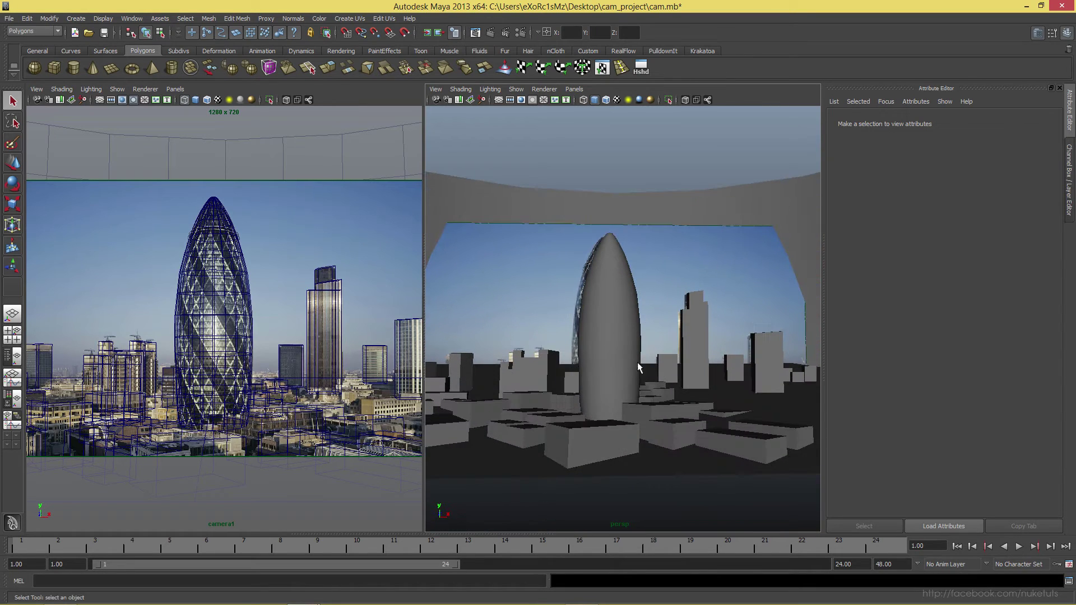
pyautogui.click(639, 367)
pyautogui.moveTo(707, 359); pyautogui.dragTo(690, 367)
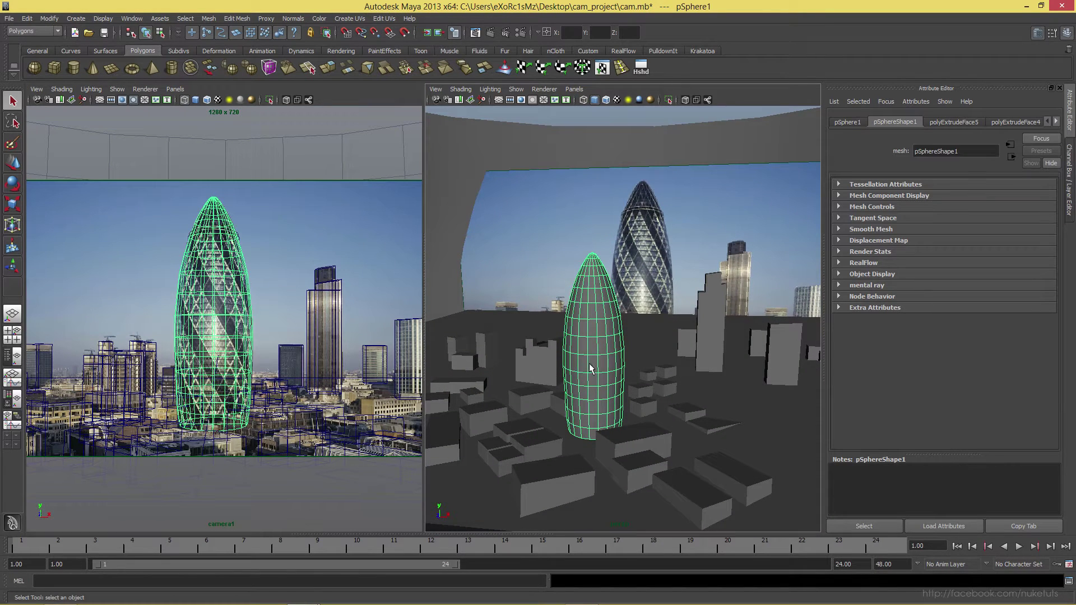
# Test-move the gherkin upward, undo it, and toggle the camera view between shaded and wireframe
pyautogui.press('w')
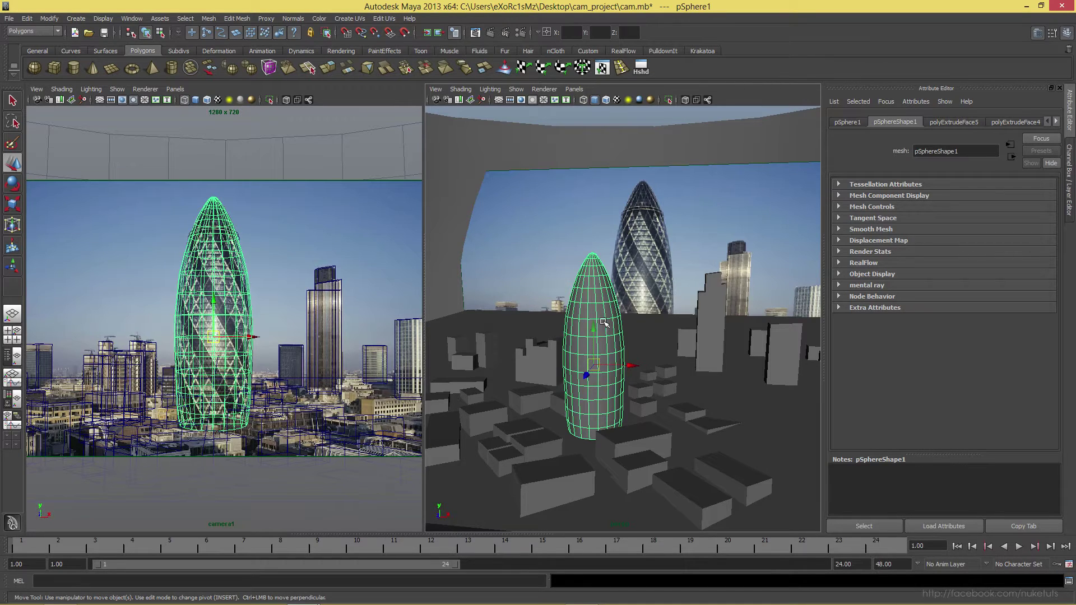
pyautogui.moveTo(603, 321); pyautogui.dragTo(638, 325)
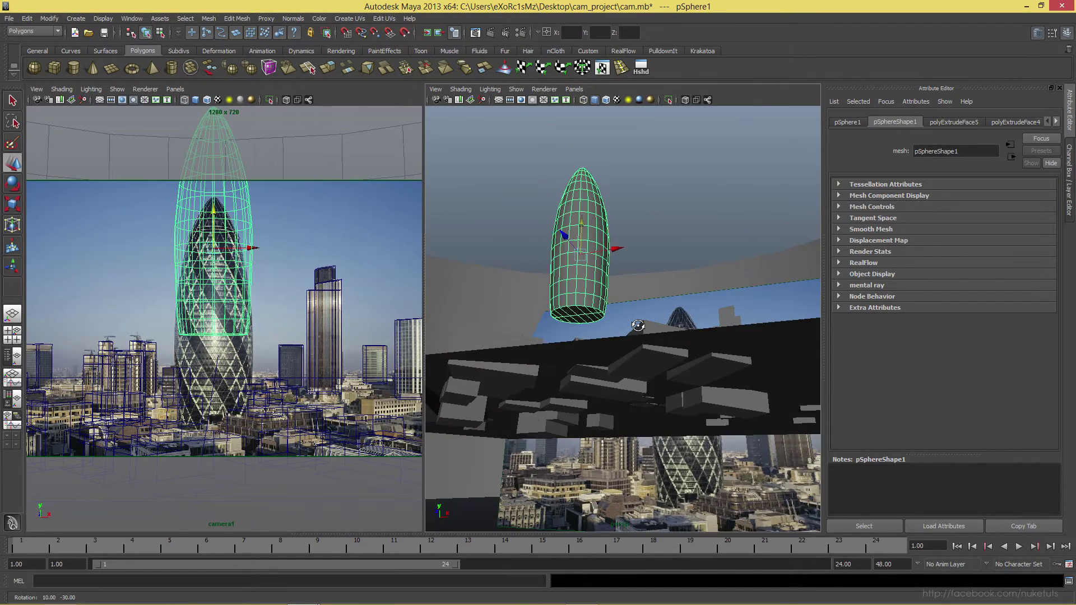
pyautogui.hotkey('ctrl', 'z')
pyautogui.hotkey('ctrl', 'z')
pyautogui.hotkey('ctrl', 'z')
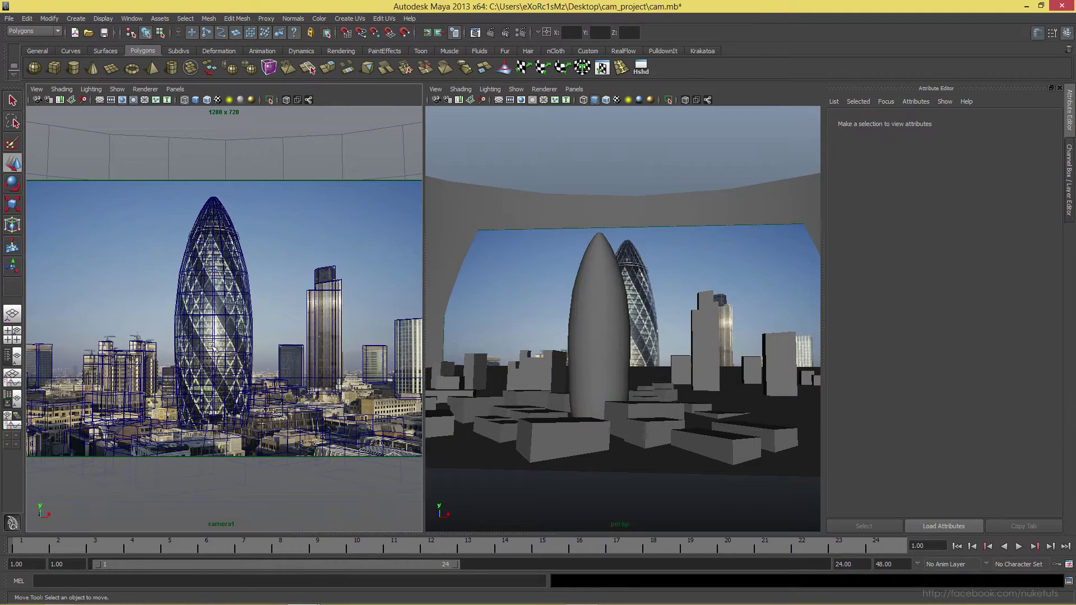
pyautogui.click(242, 301)
pyautogui.press('5')
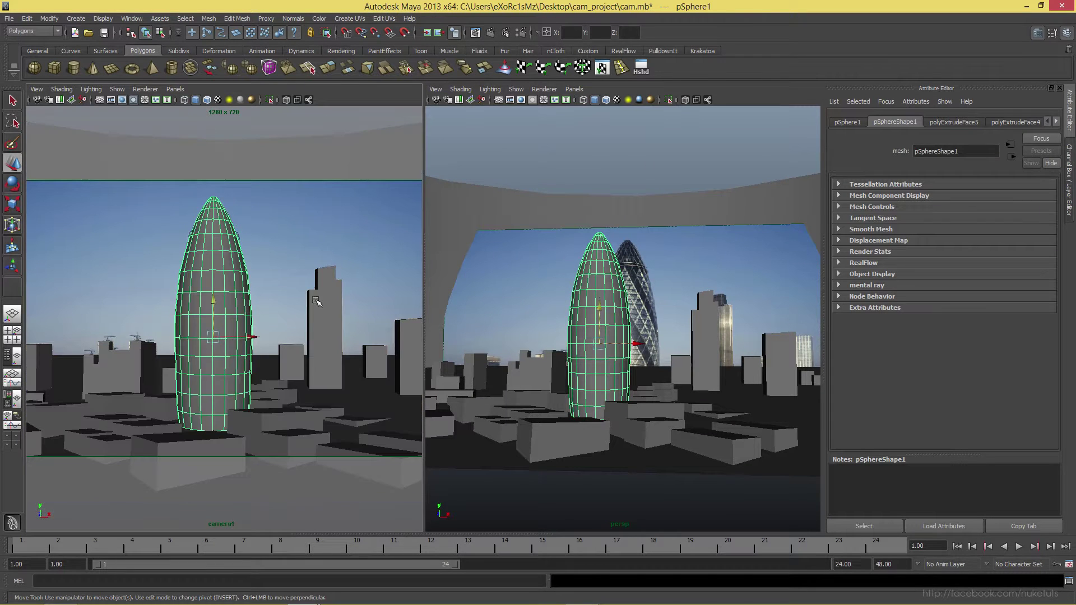
pyautogui.click(311, 261)
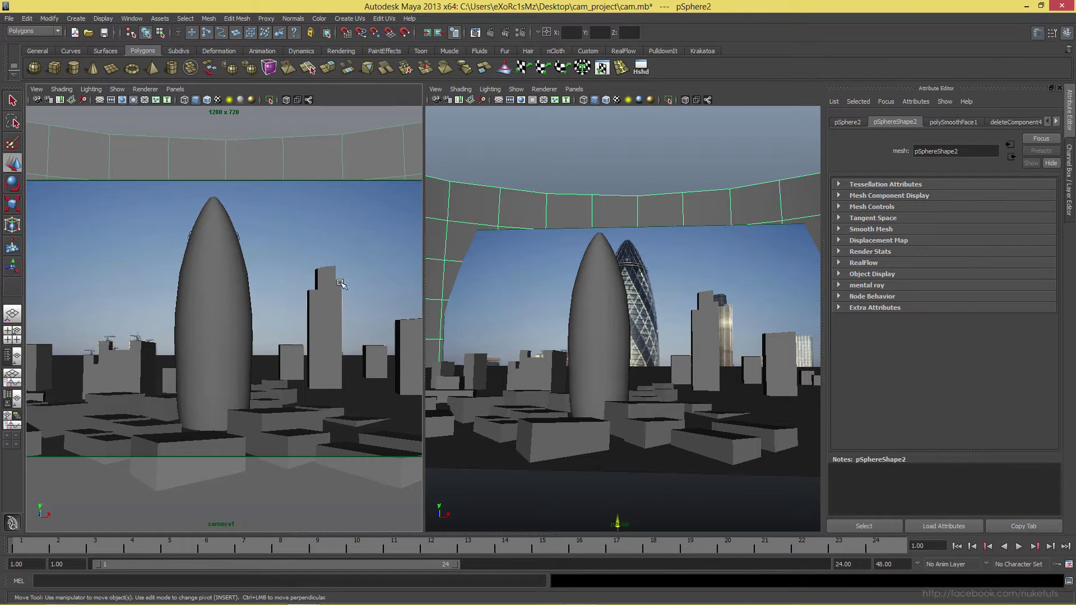
pyautogui.click(252, 315)
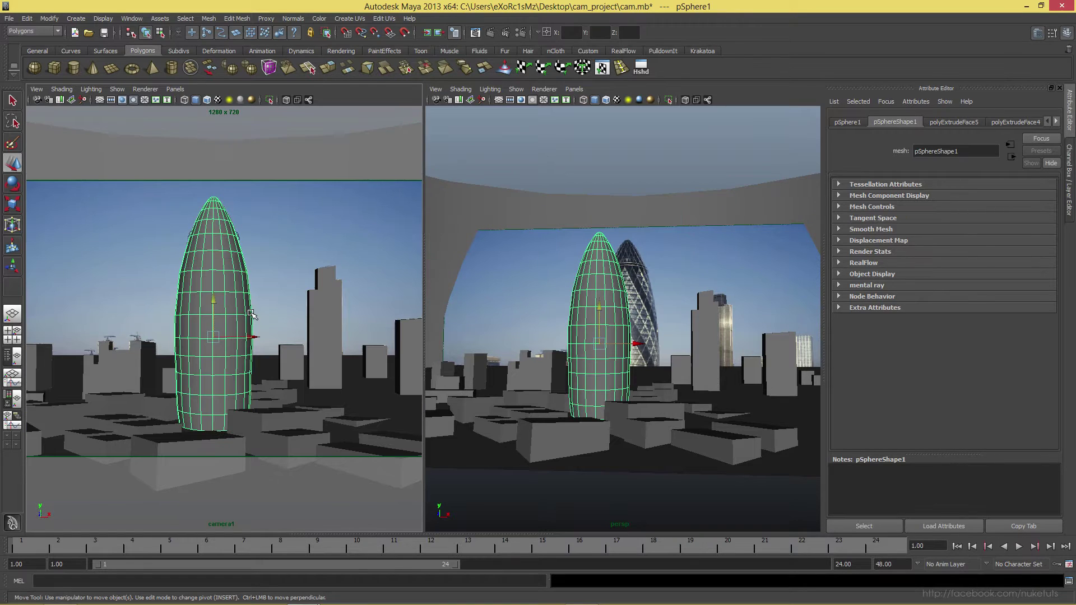
pyautogui.press('4')
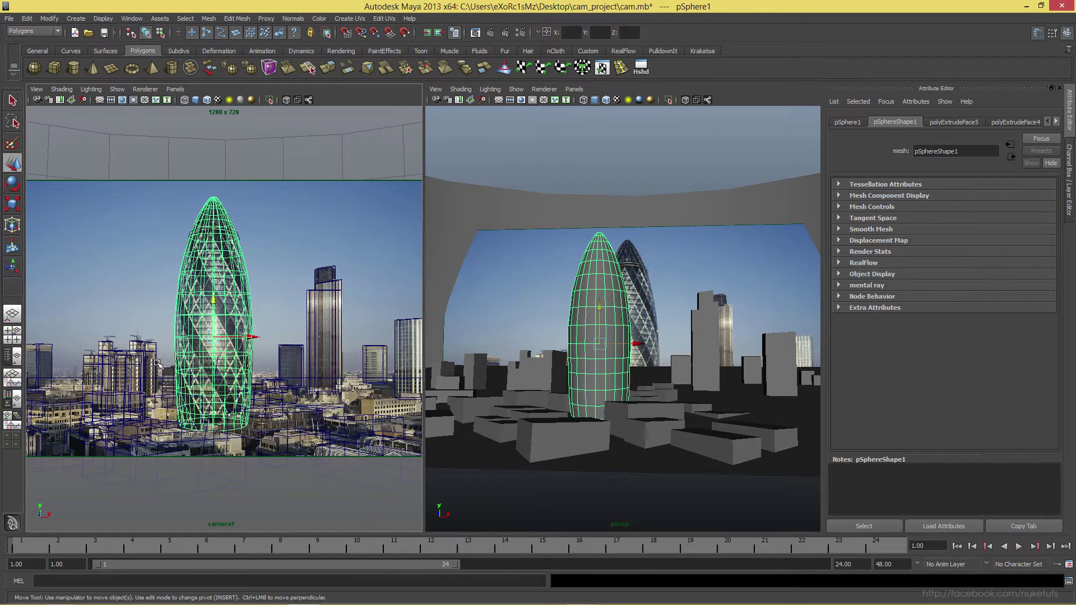
pyautogui.press('5')
pyautogui.press('4')
# Orbit to a lower frontal view of the set and select camera1
pyautogui.keyDown('alt'); pyautogui.moveTo(714, 335); pyautogui.dragTo(384, 601); pyautogui.keyUp('alt')
pyautogui.keyDown('alt'); pyautogui.moveTo(645, 393); pyautogui.dragTo(747, 372); pyautogui.keyUp('alt')
pyautogui.hotkey('ctrl', 'a')
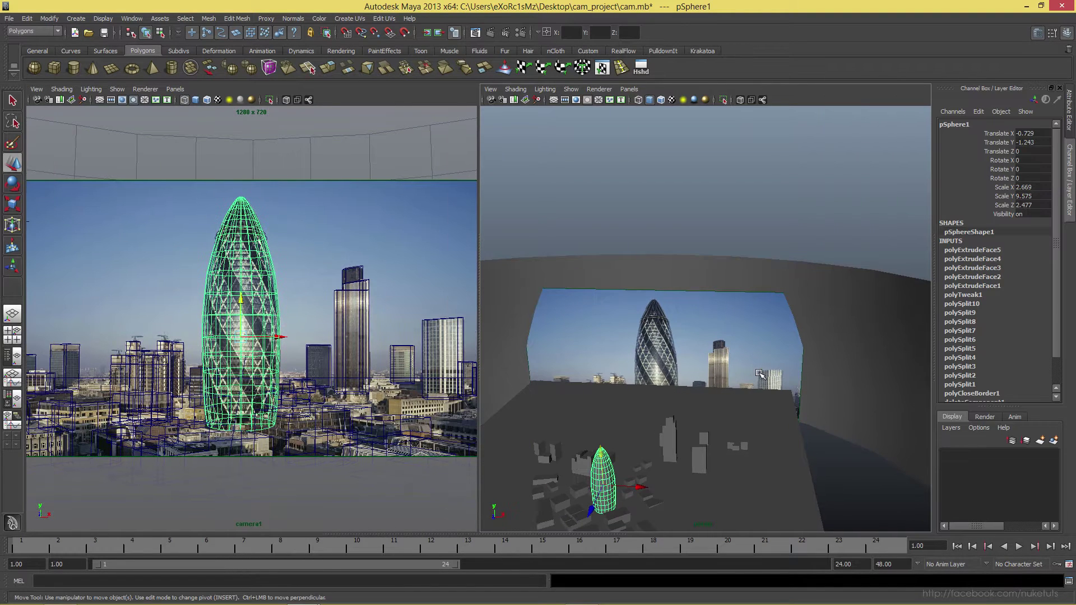
pyautogui.keyDown('alt'); pyautogui.moveTo(698, 428); pyautogui.dragTo(596, 412); pyautogui.keyUp('alt')
pyautogui.click(587, 411)
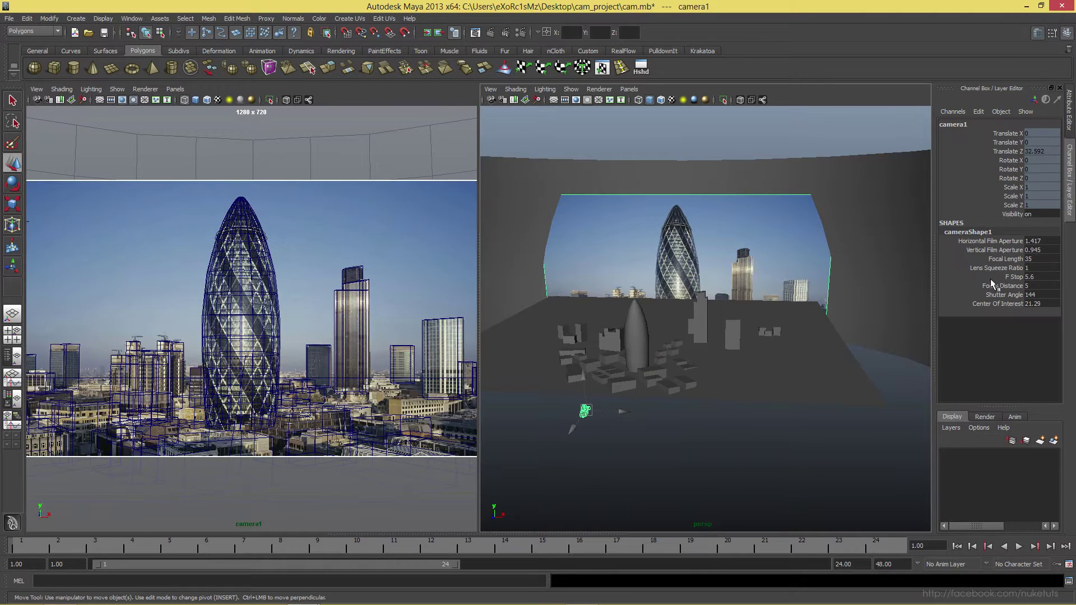
pyautogui.keyDown('alt'); pyautogui.moveTo(685, 303); pyautogui.dragTo(721, 321); pyautogui.keyUp('alt')
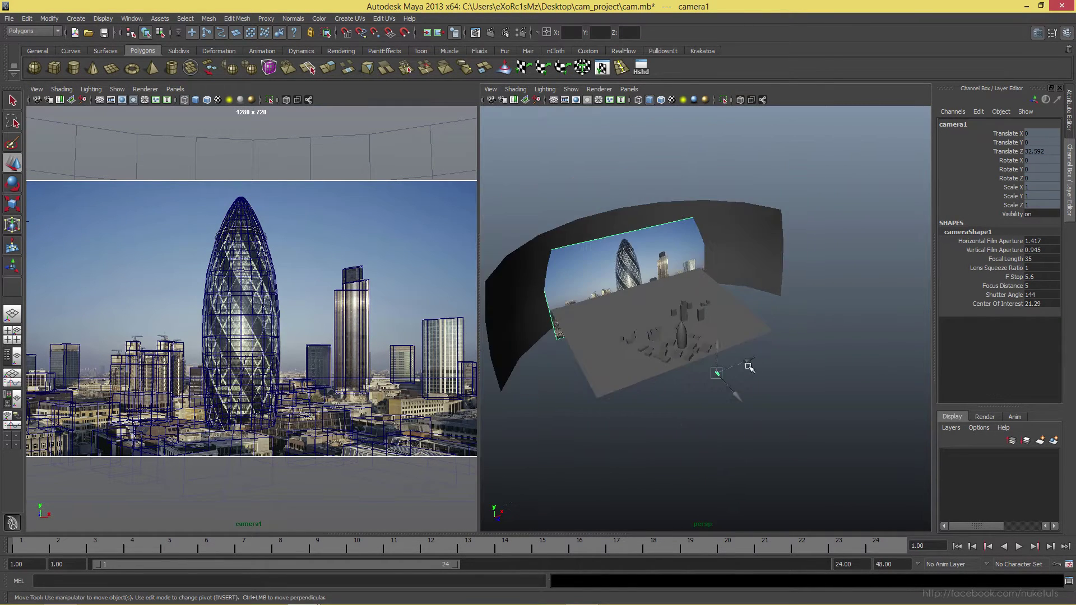
# Marquee-select the buildings and backdrop, then deselect the curved sky dome
pyautogui.moveTo(826, 357); pyautogui.dragTo(587, 298)
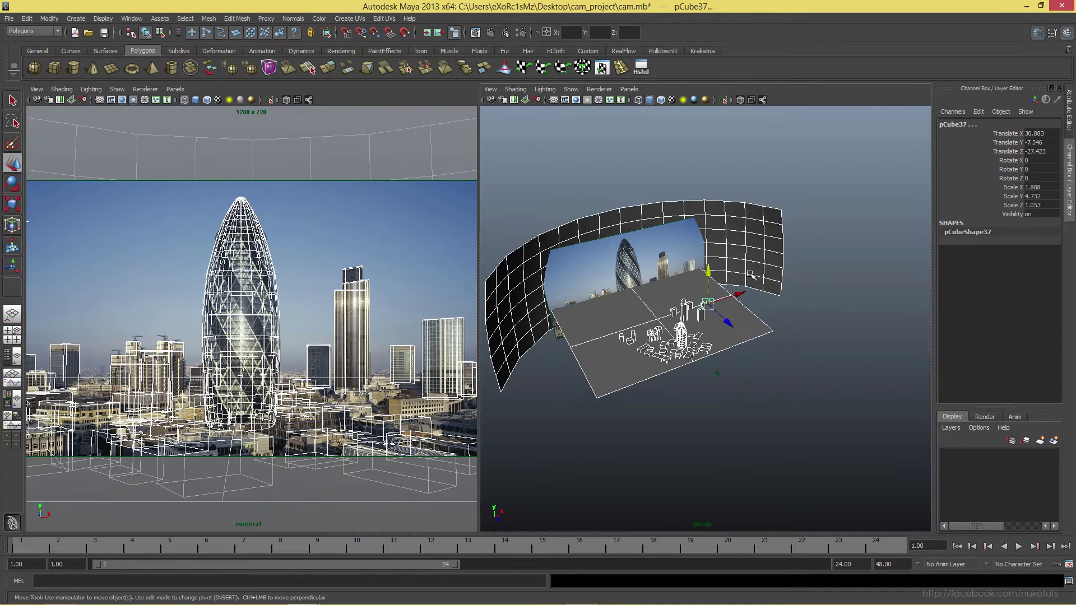
pyautogui.keyDown('ctrl'); pyautogui.click(711, 233); pyautogui.keyUp('ctrl')
pyautogui.moveTo(762, 293); pyautogui.dragTo(645, 329)
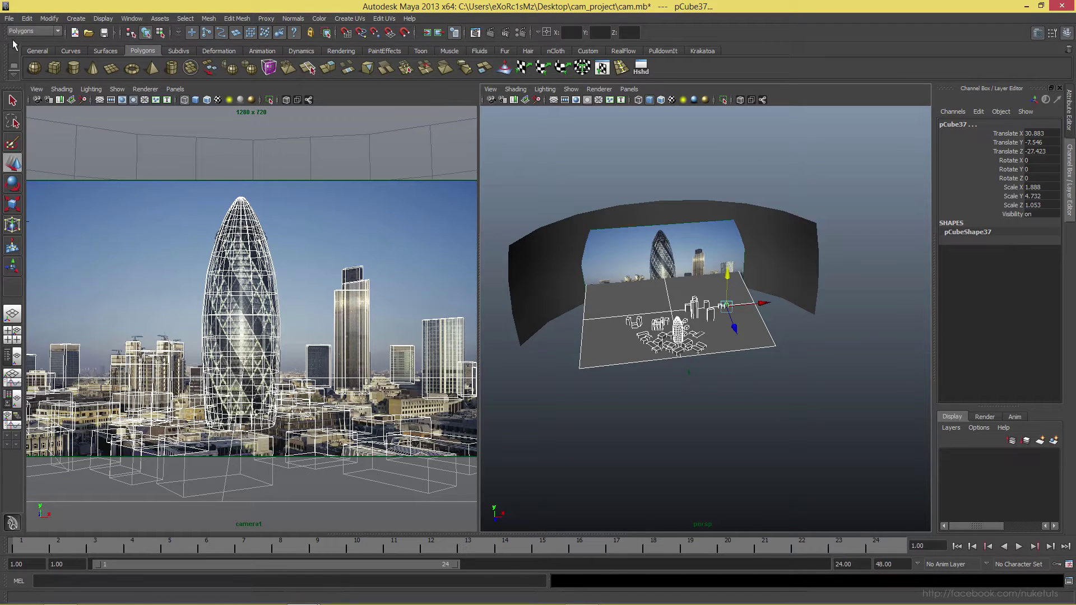
pyautogui.click(9, 19)
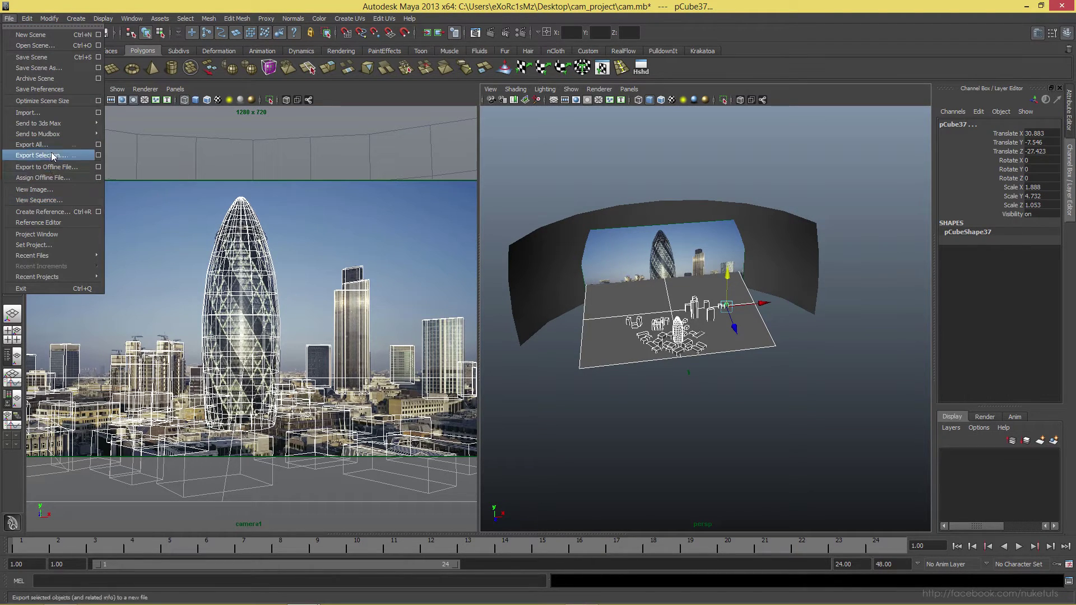
# Export the selected buildings as buildings.obj into Desktop\cam_project
pyautogui.click(49, 156)
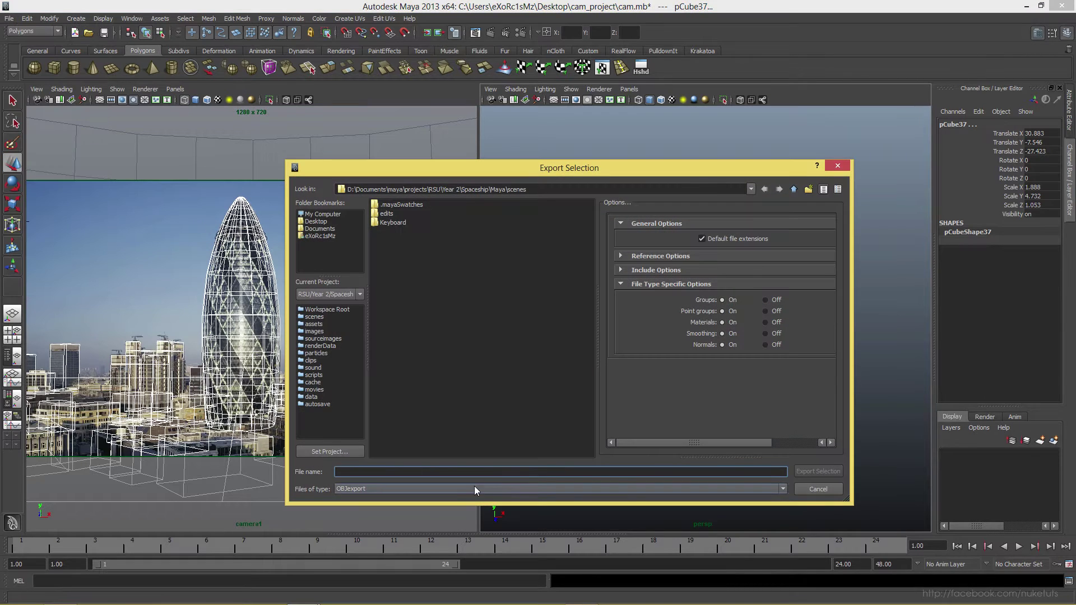
pyautogui.click(317, 224)
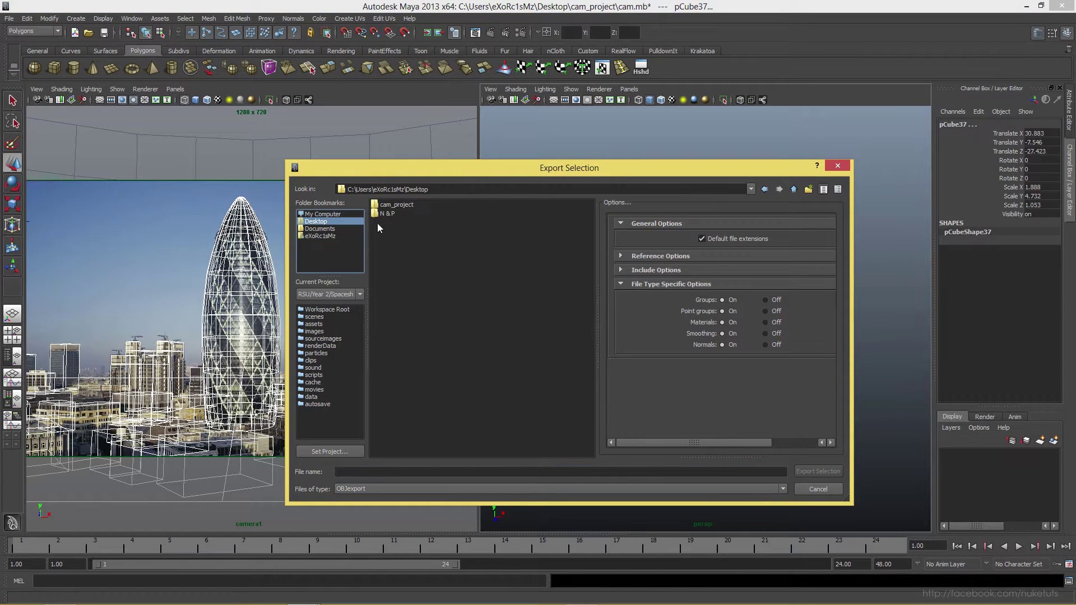
pyautogui.doubleClick(393, 208)
pyautogui.click(392, 215)
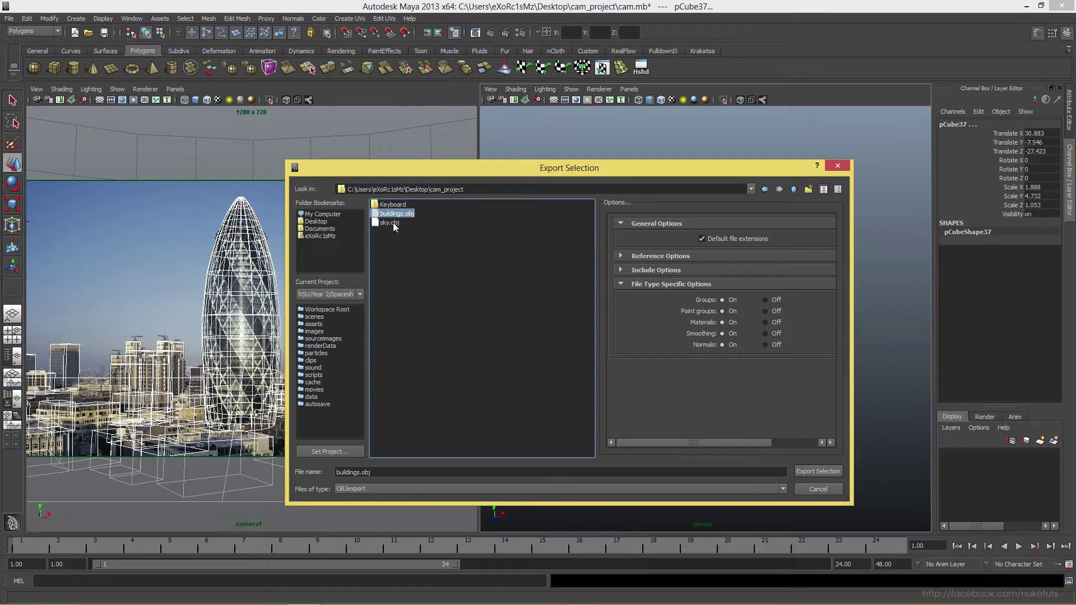
pyautogui.click(819, 490)
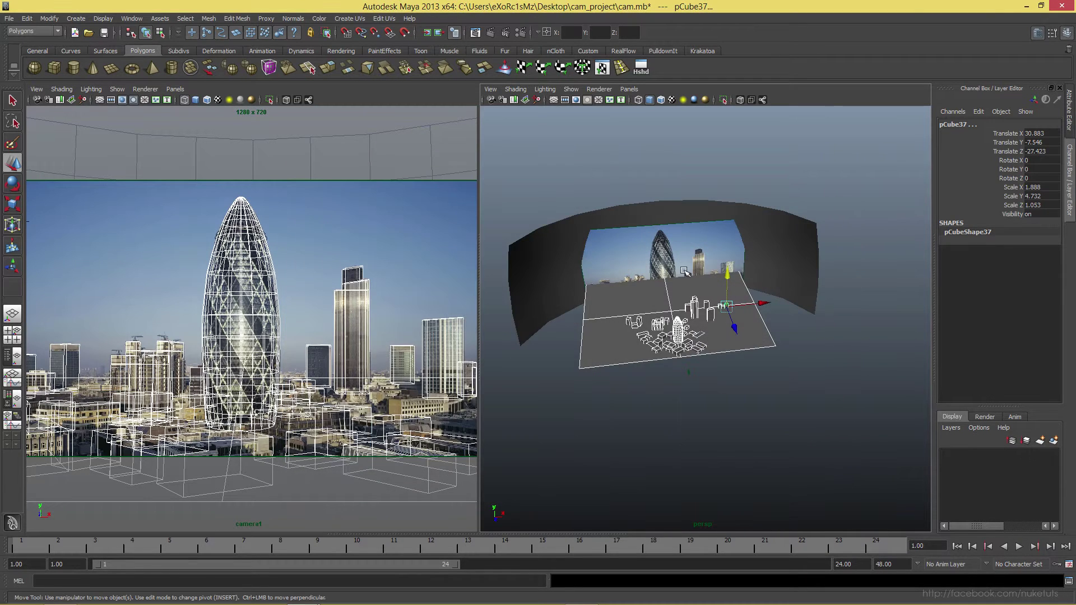
# Select the sky dome and export it as sky.obj into the same cam_project folder
pyautogui.click(525, 272)
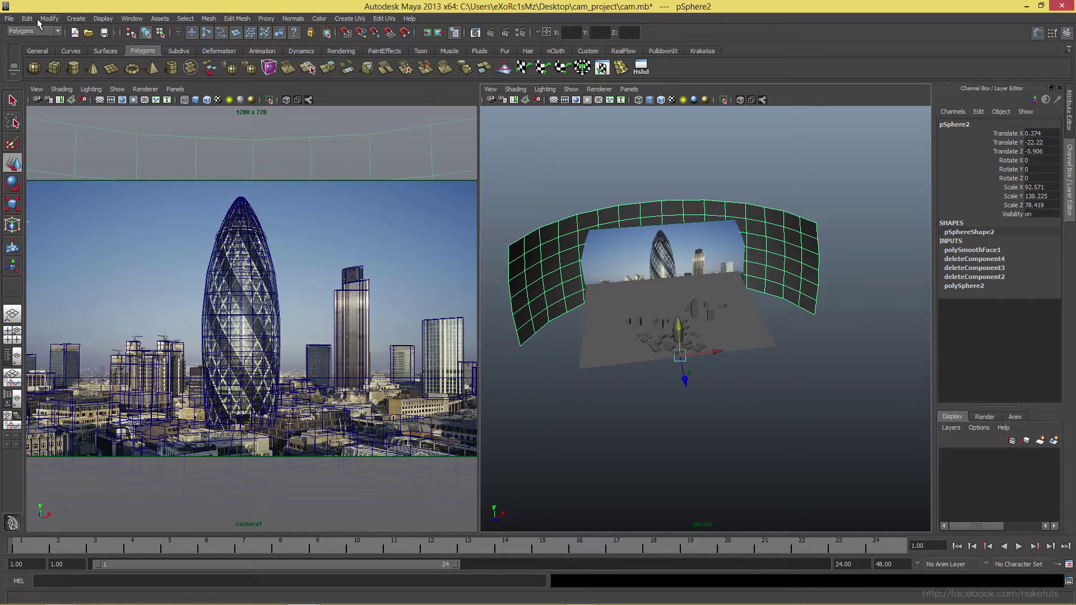
pyautogui.click(9, 19)
pyautogui.click(33, 157)
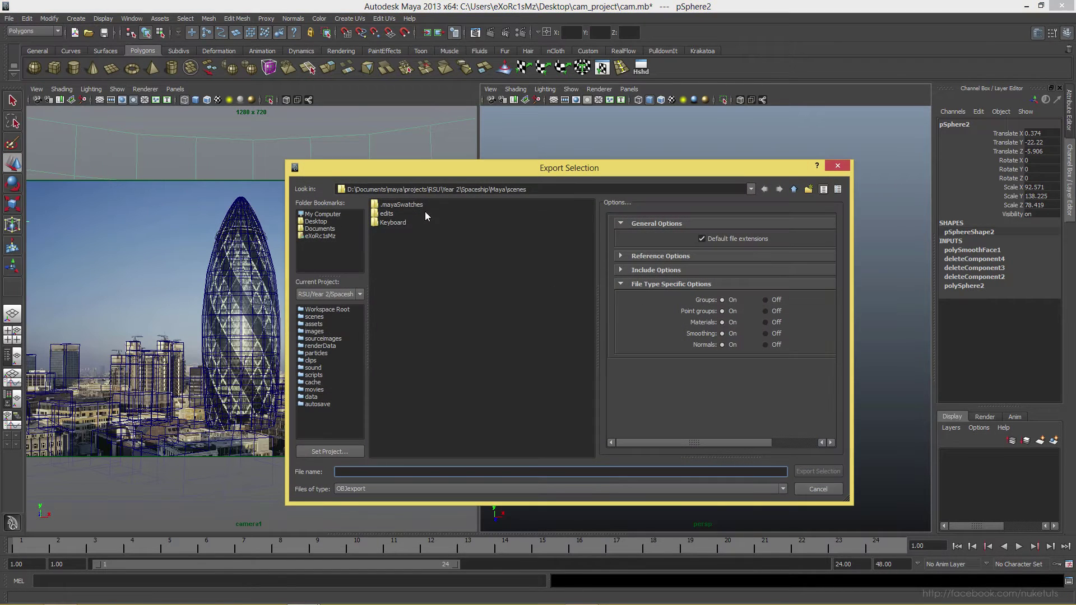
pyautogui.click(315, 220)
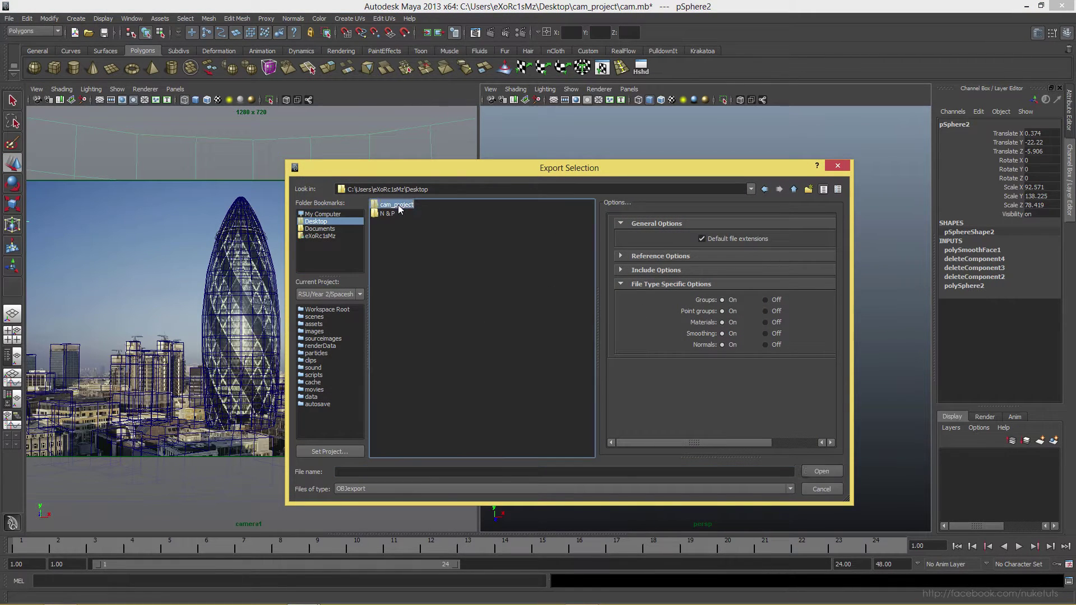
pyautogui.doubleClick(396, 204)
pyautogui.click(393, 223)
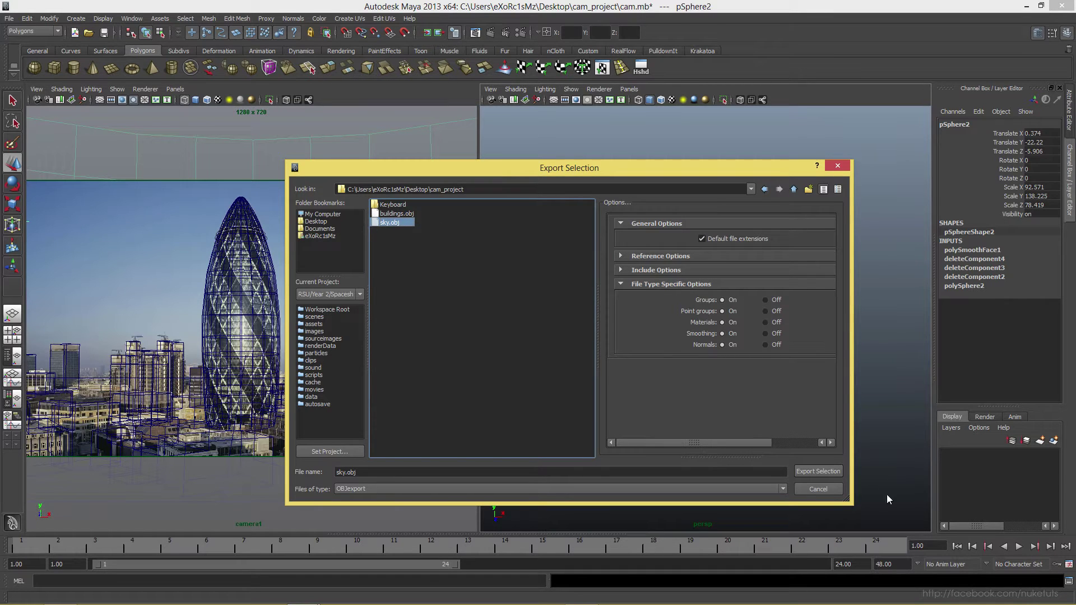
pyautogui.click(836, 492)
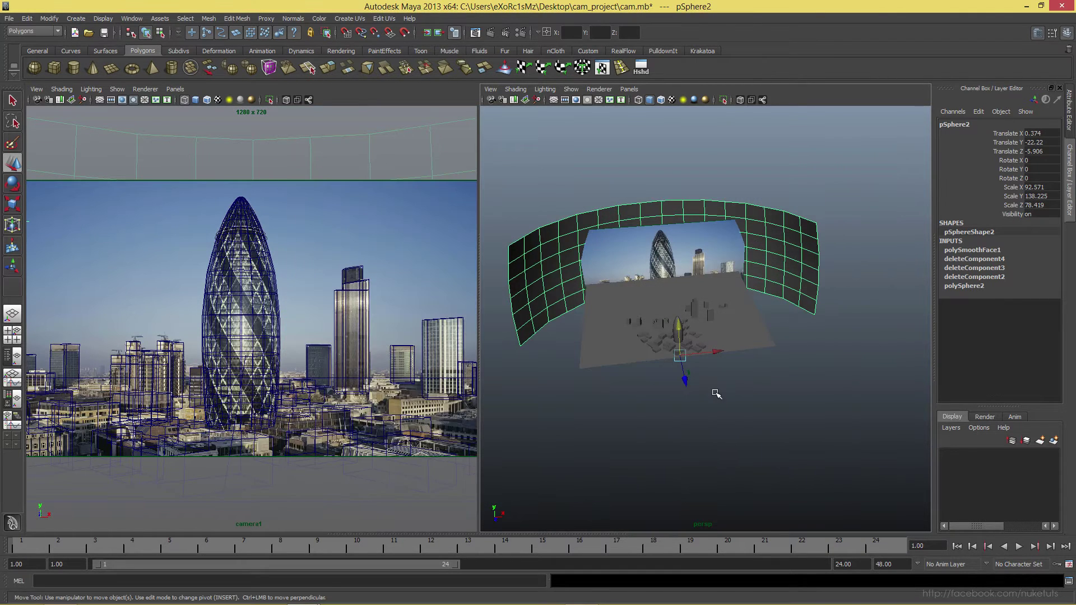
pyautogui.moveTo(717, 394); pyautogui.dragTo(616, 401)
# Select camera1, check the Export Selection file types for FBX, and cancel
pyautogui.click(689, 449)
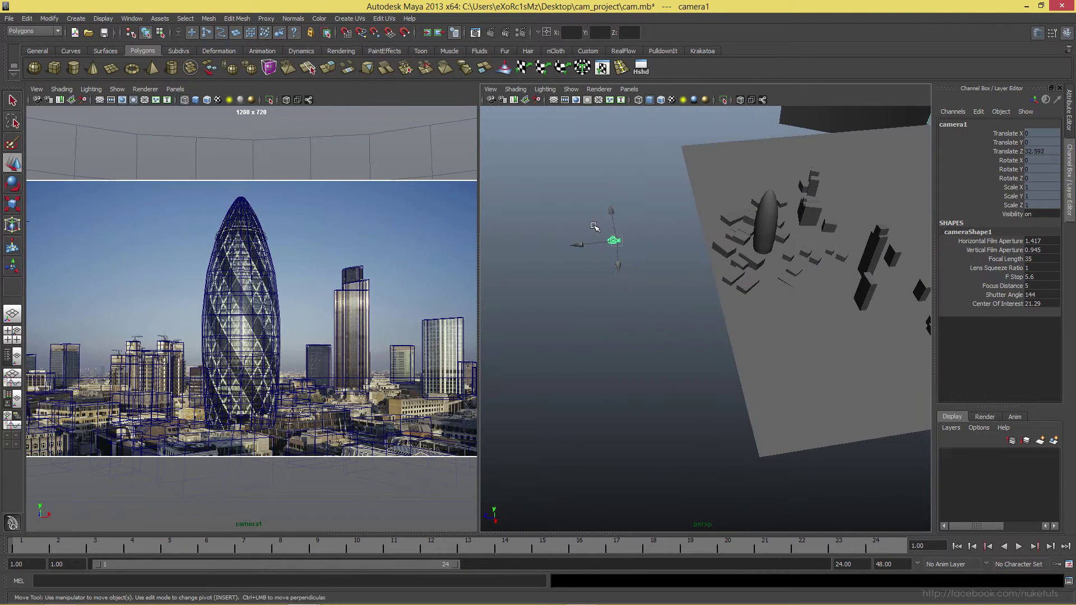
pyautogui.moveTo(594, 226); pyautogui.dragTo(757, 259)
pyautogui.click(9, 18)
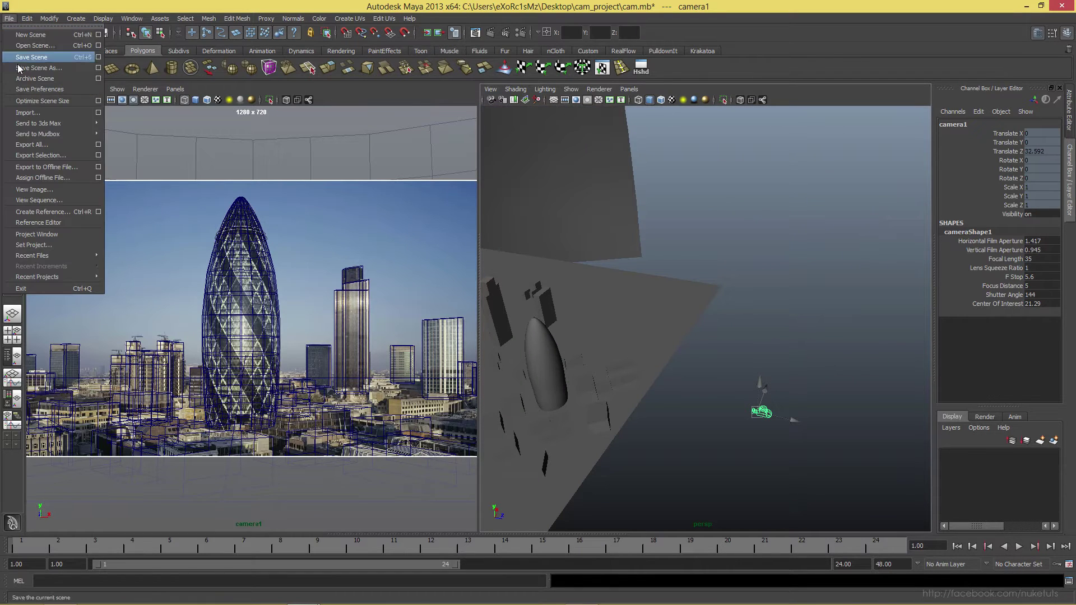
pyautogui.click(33, 155)
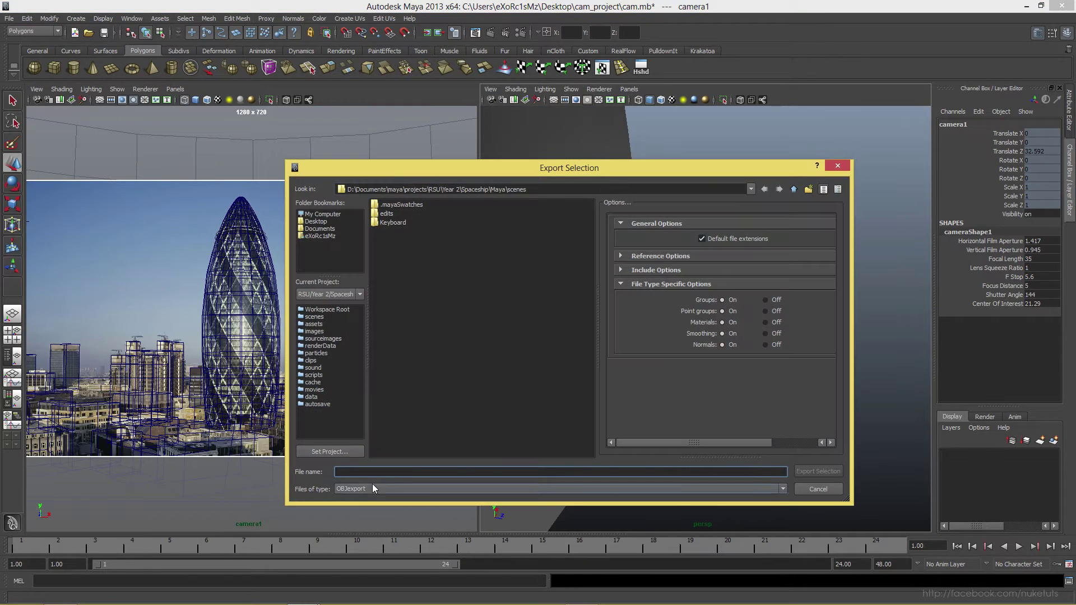
pyautogui.click(372, 488)
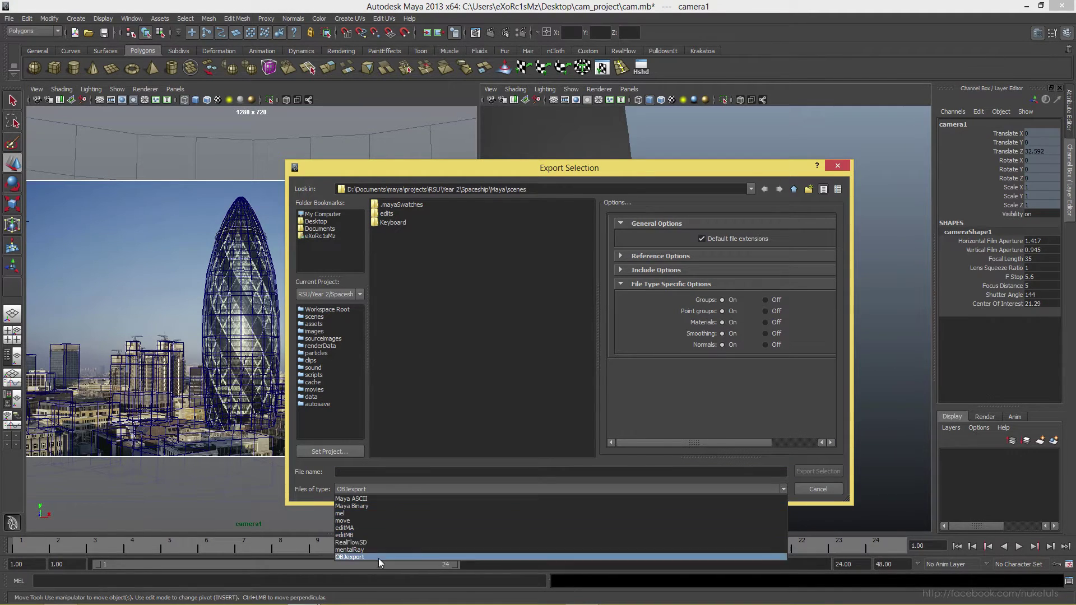
pyautogui.click(815, 490)
pyautogui.click(816, 490)
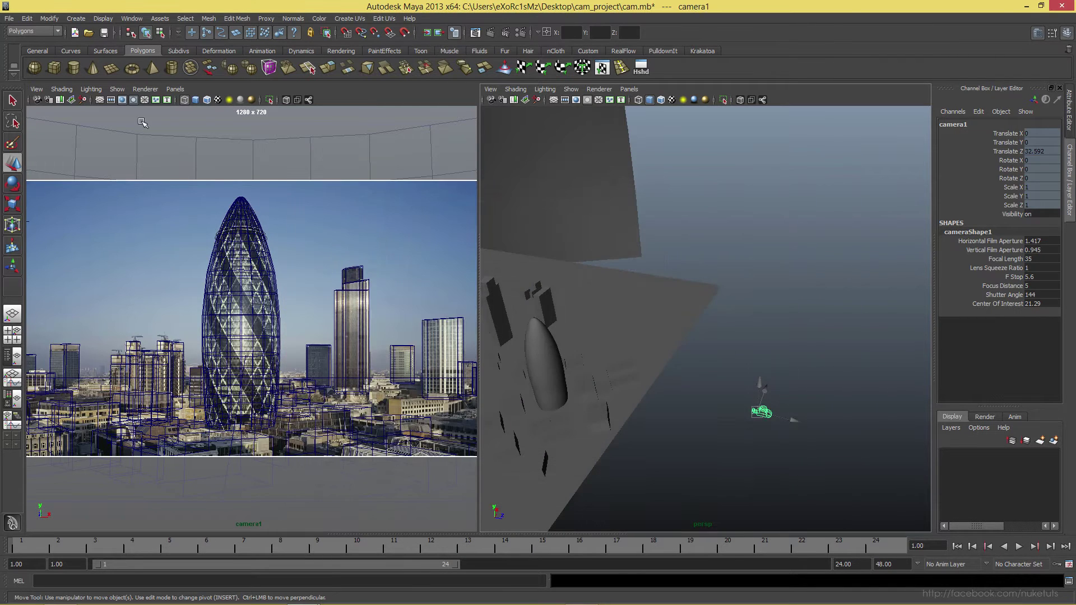
# In the Plug-in Manager, tick Loaded and Auto load for fbxmaya.mll
pyautogui.click(132, 18)
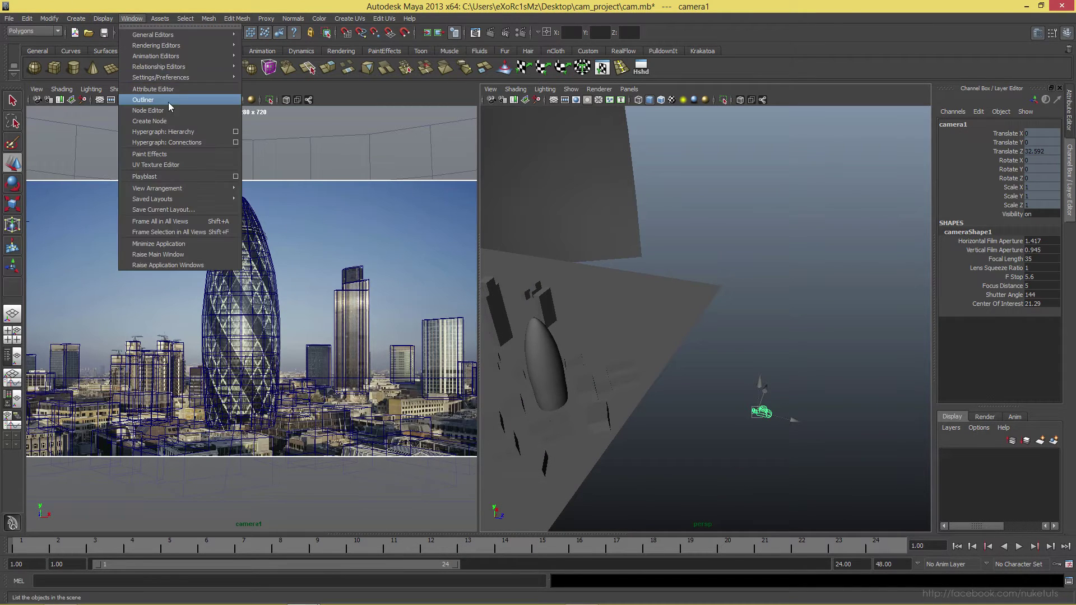
pyautogui.moveTo(168, 77)
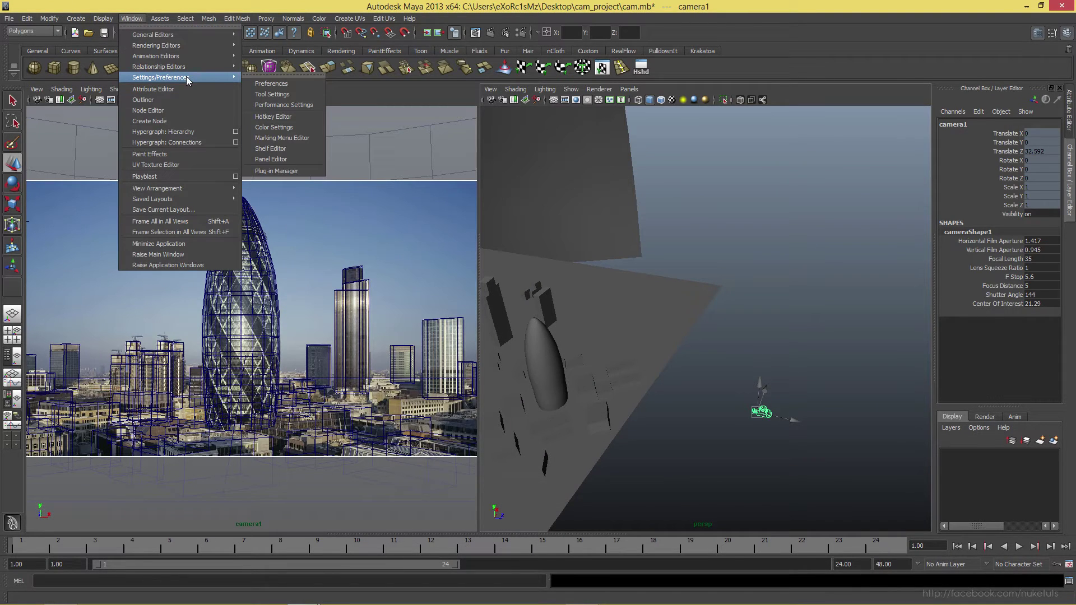
pyautogui.click(293, 171)
pyautogui.scroll(-3, 408, 407)
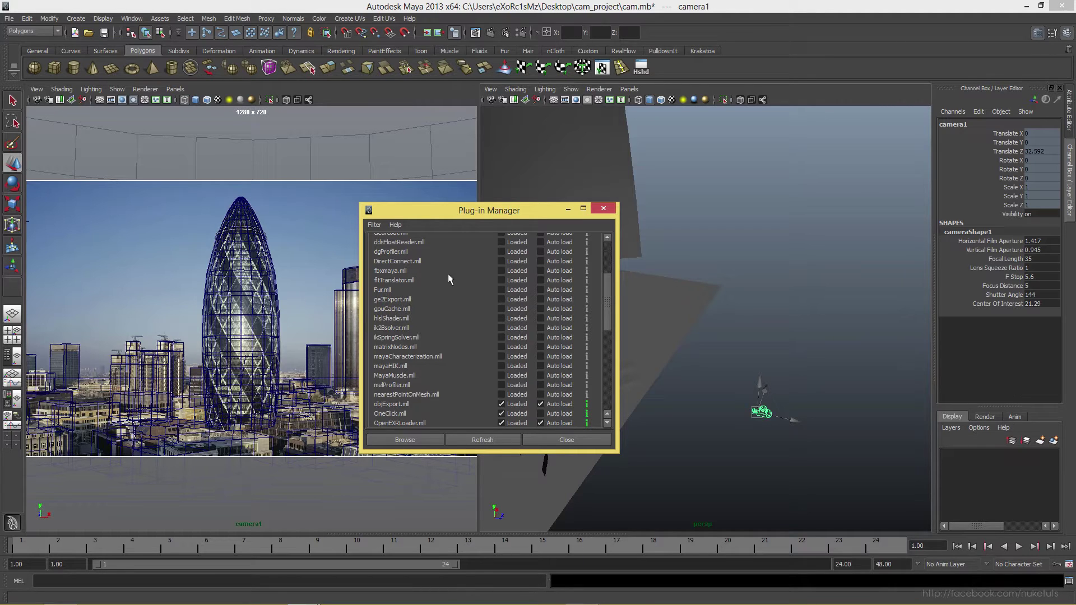
pyautogui.click(501, 271)
pyautogui.click(541, 271)
pyautogui.click(566, 440)
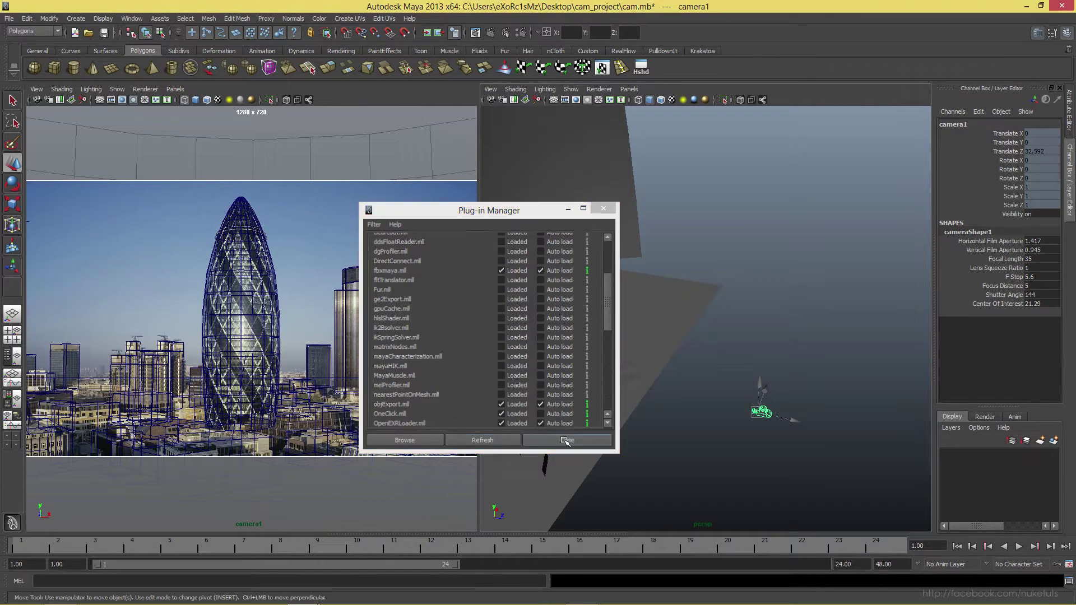
pyautogui.click(9, 18)
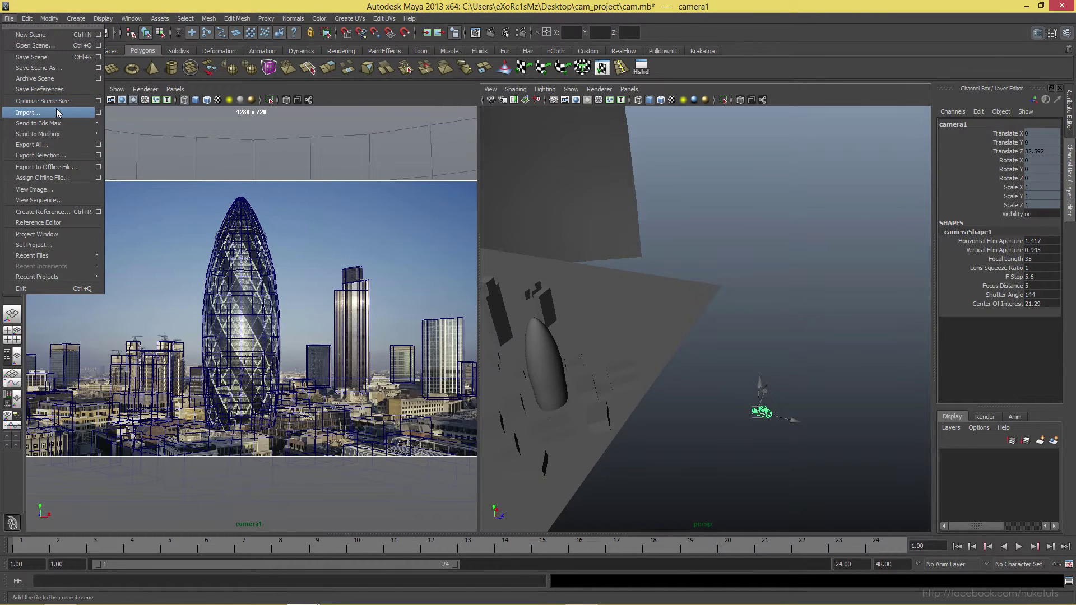
# Export camera1 as FBX to camera.fbx in the Desktop cam_project folder
pyautogui.click(50, 156)
pyautogui.click(415, 489)
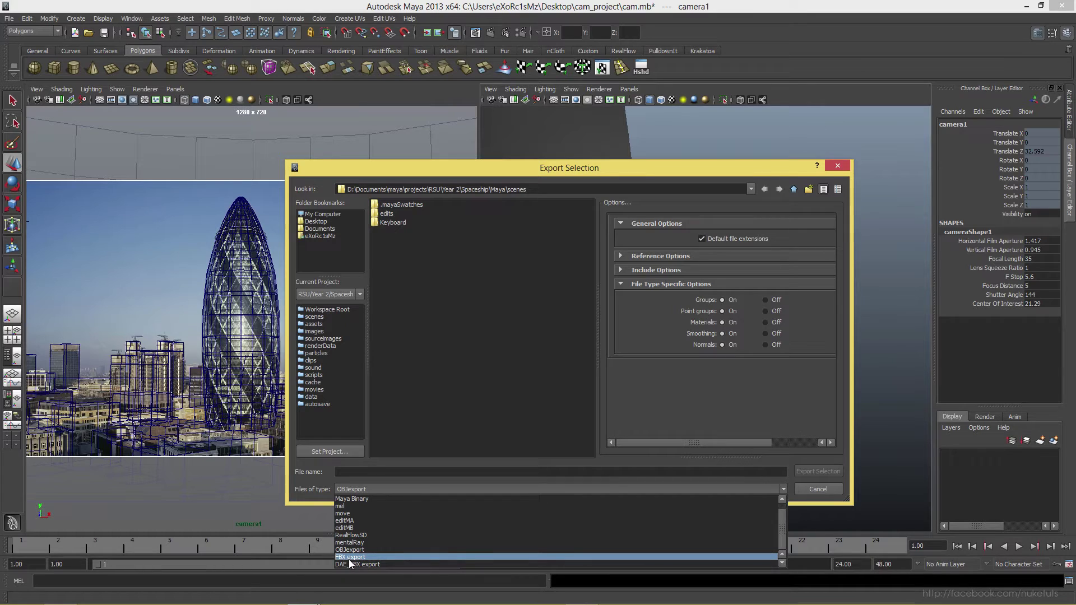
pyautogui.click(375, 557)
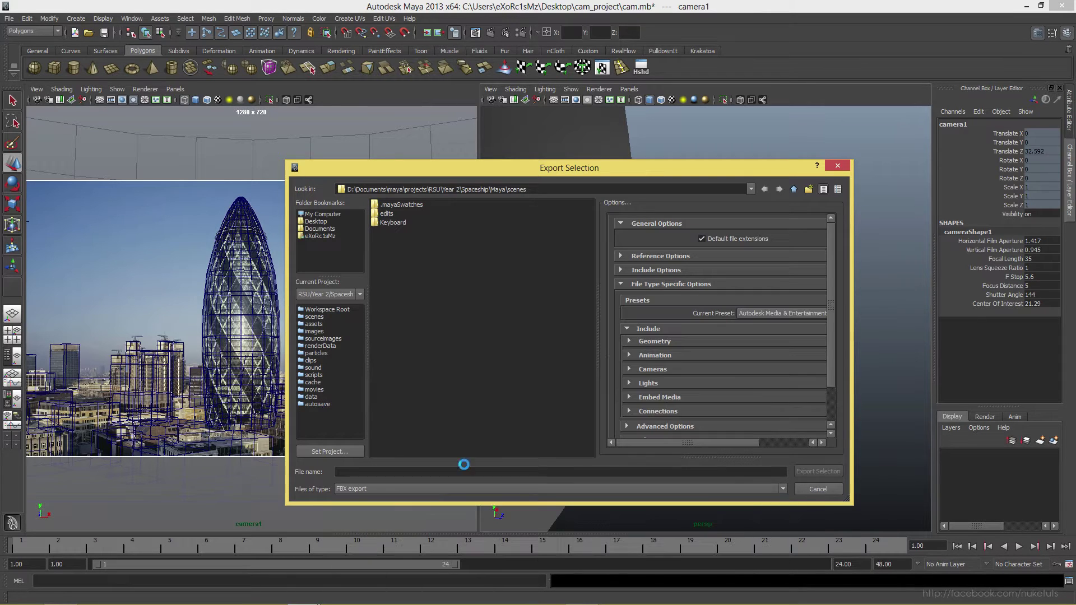
pyautogui.click(316, 221)
pyautogui.doubleClick(388, 205)
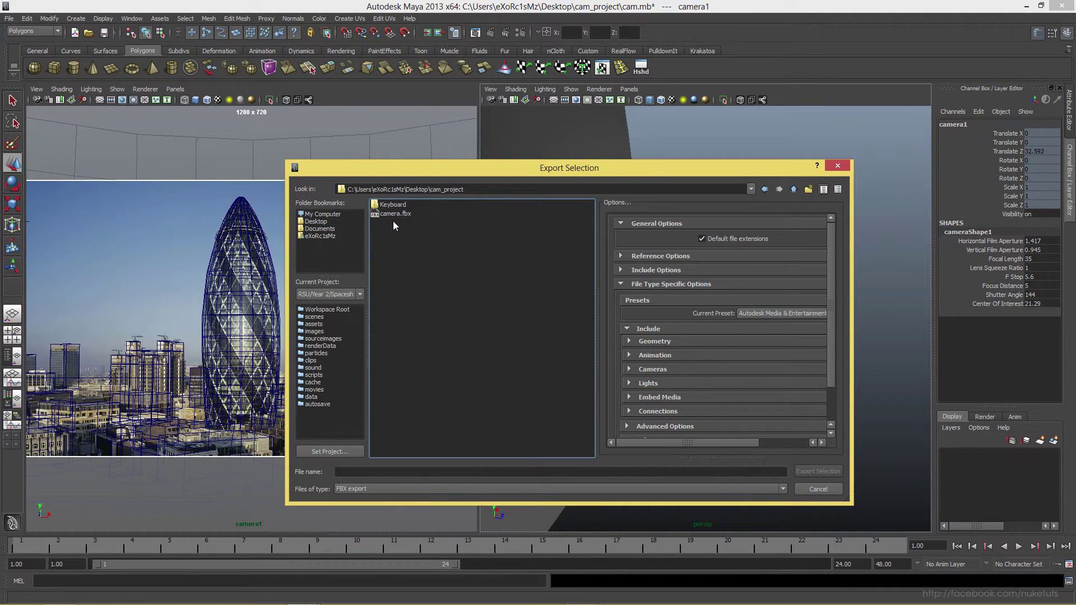
pyautogui.click(394, 215)
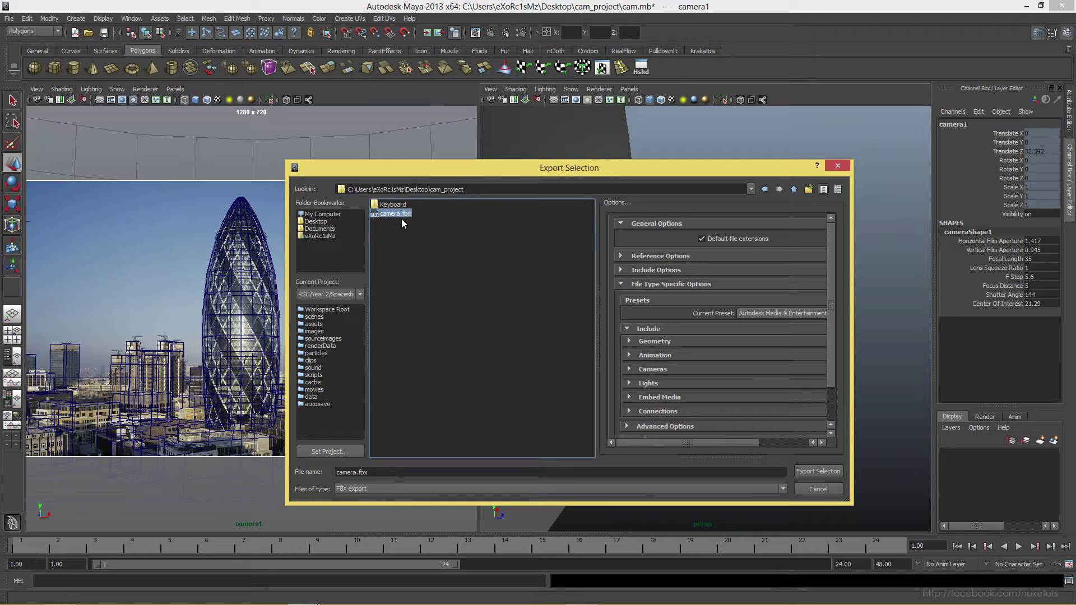
pyautogui.click(818, 492)
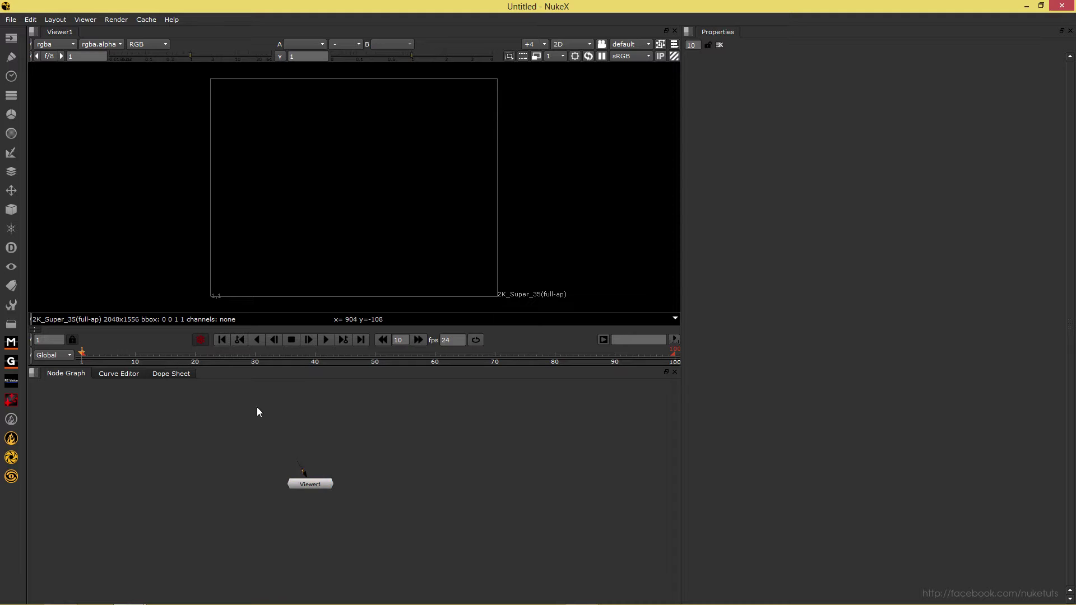
# Create a Read node loading cam_project.jpg from Desktop/cam_project
pyautogui.press('r')
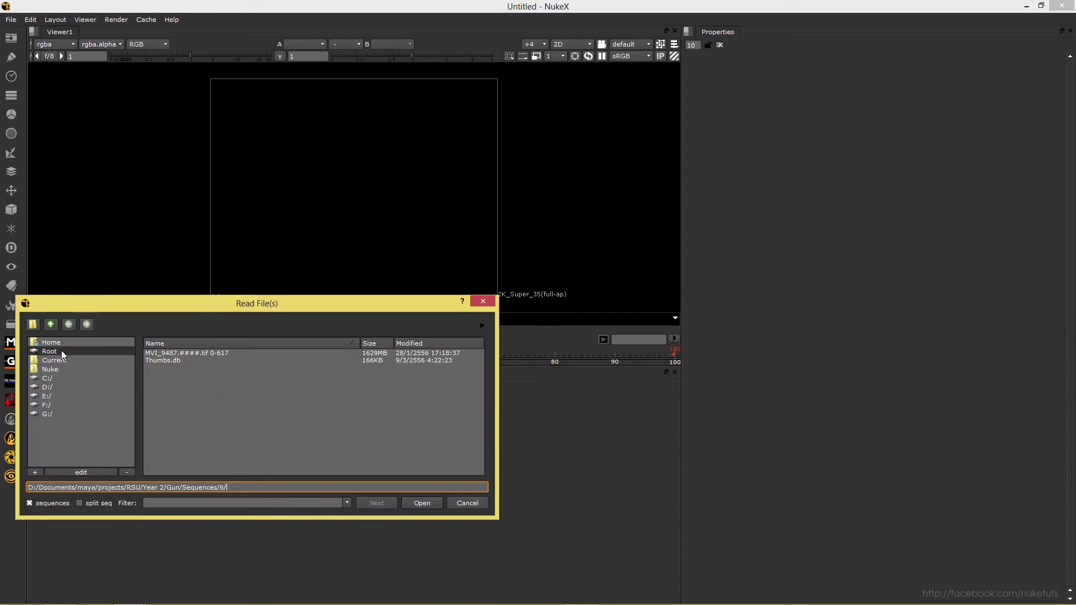
pyautogui.click(56, 343)
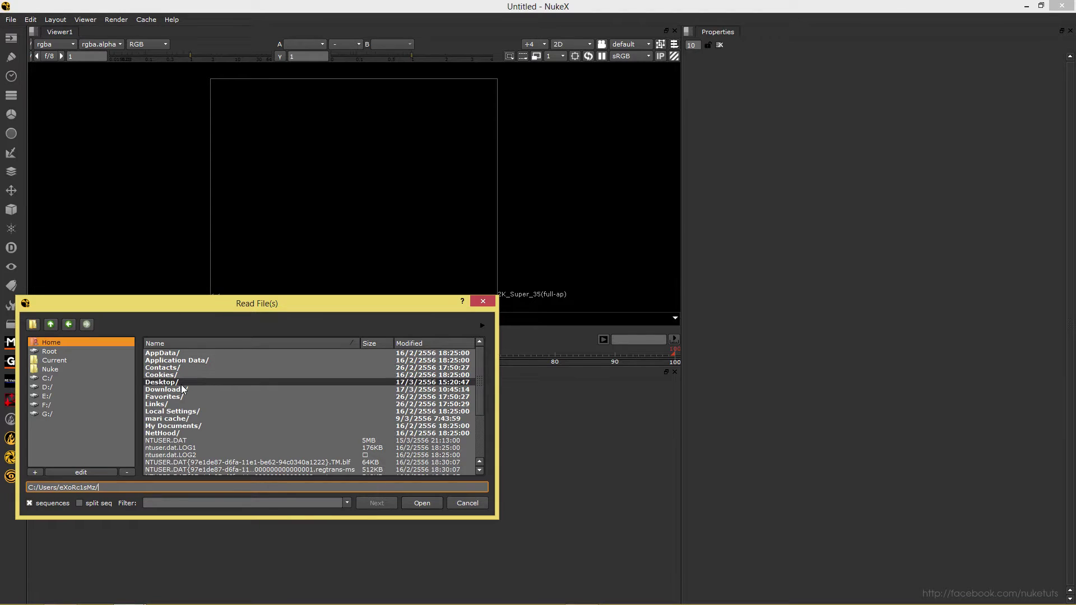
pyautogui.doubleClick(179, 383)
pyautogui.click(166, 358)
pyautogui.doubleClick(166, 355)
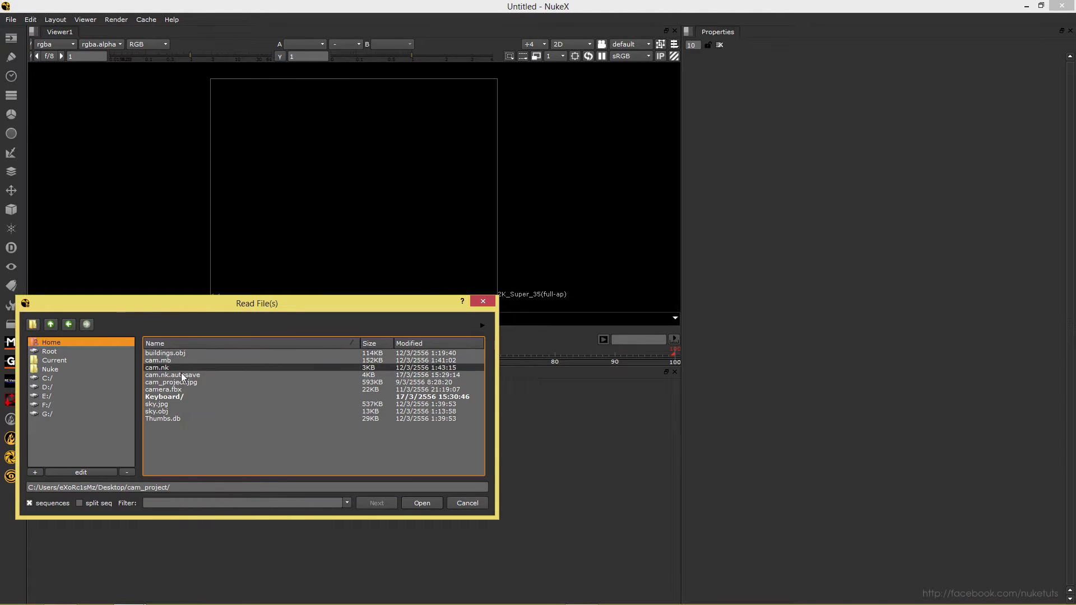
pyautogui.doubleClick(171, 383)
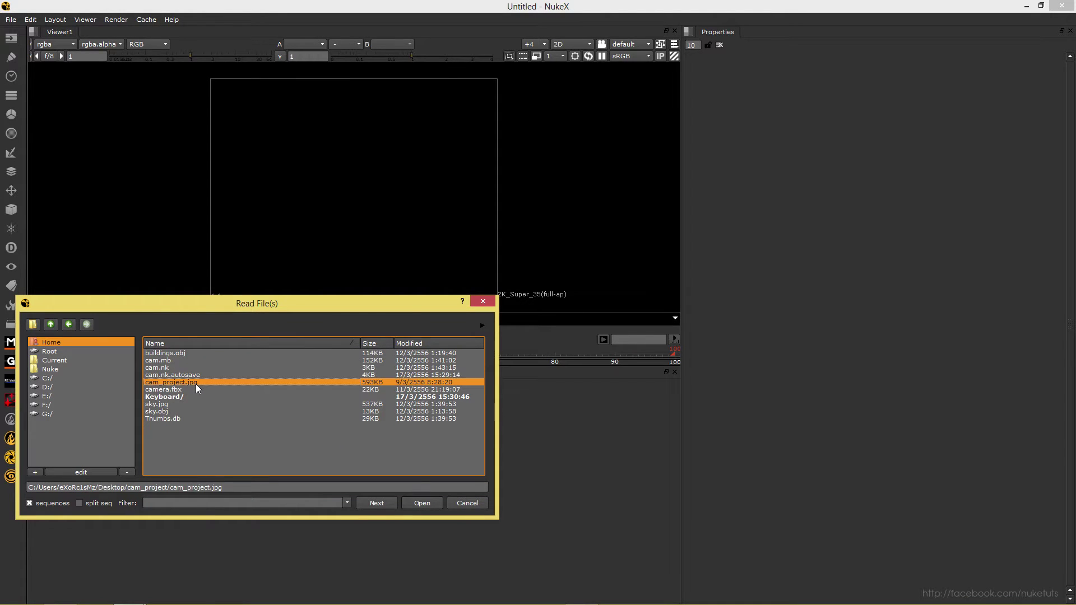
pyautogui.click(260, 420)
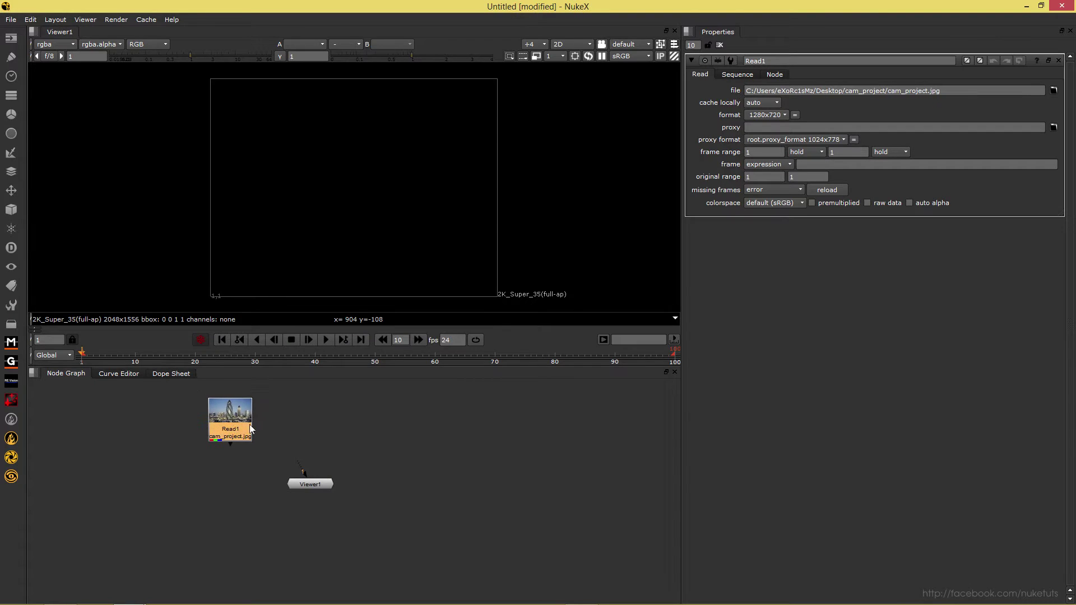
# Add a second Read node loading sky.jpg
pyautogui.press('r')
pyautogui.click(268, 428)
pyautogui.doubleClick(268, 426)
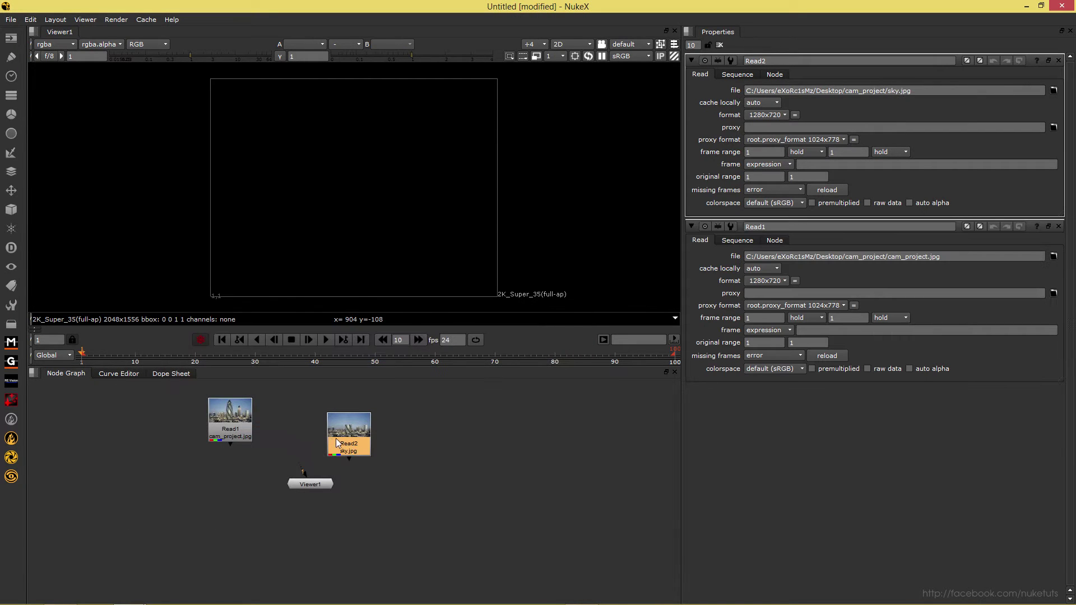
pyautogui.click(248, 429)
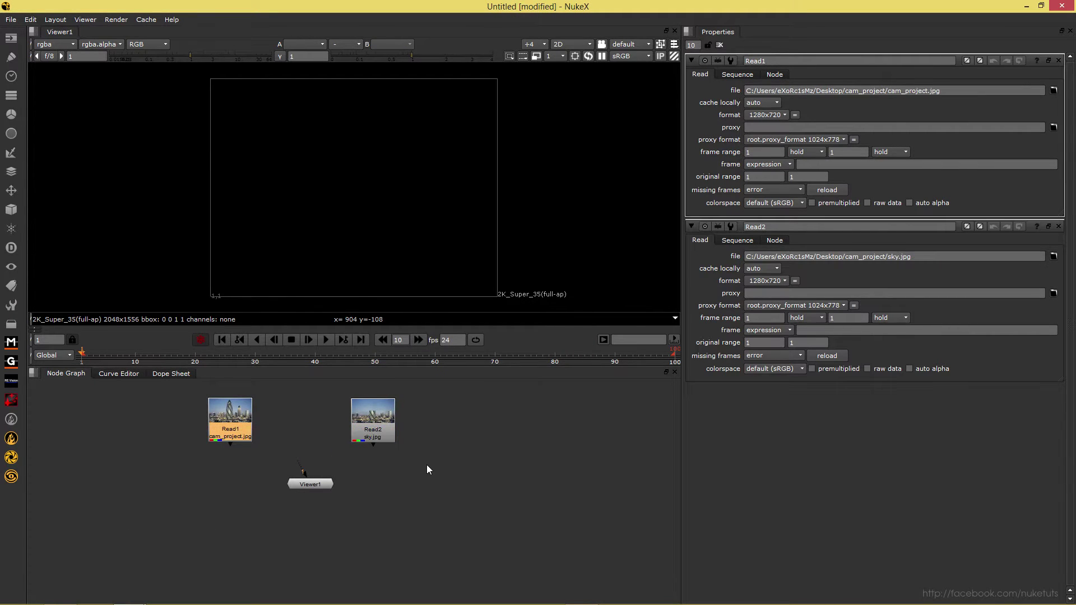
# Set the project format to 1280x720 and the frame range end to 48
pyautogui.press('s')
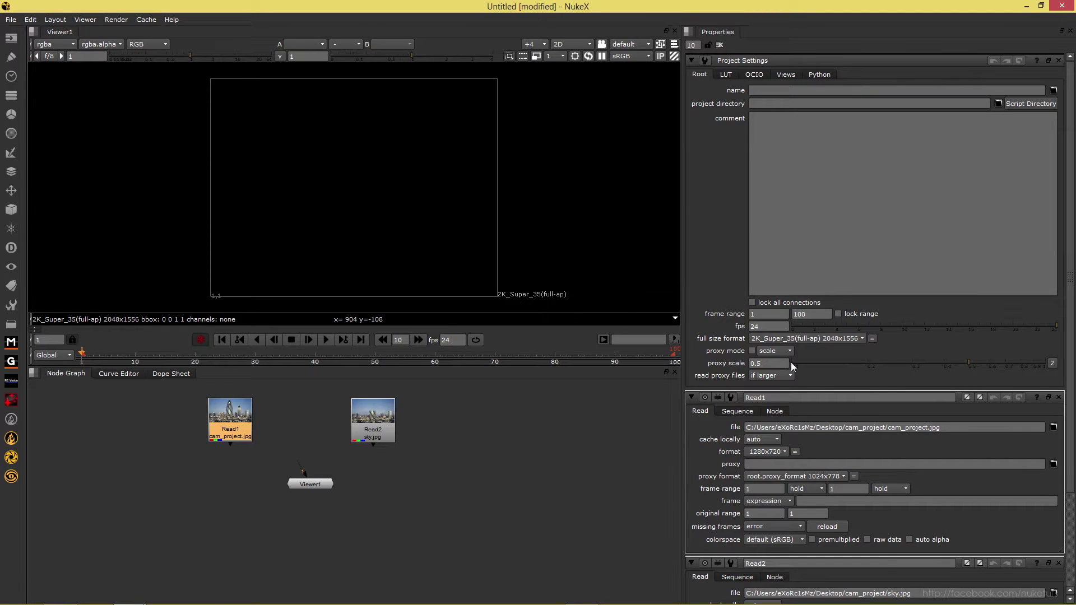
pyautogui.click(782, 338)
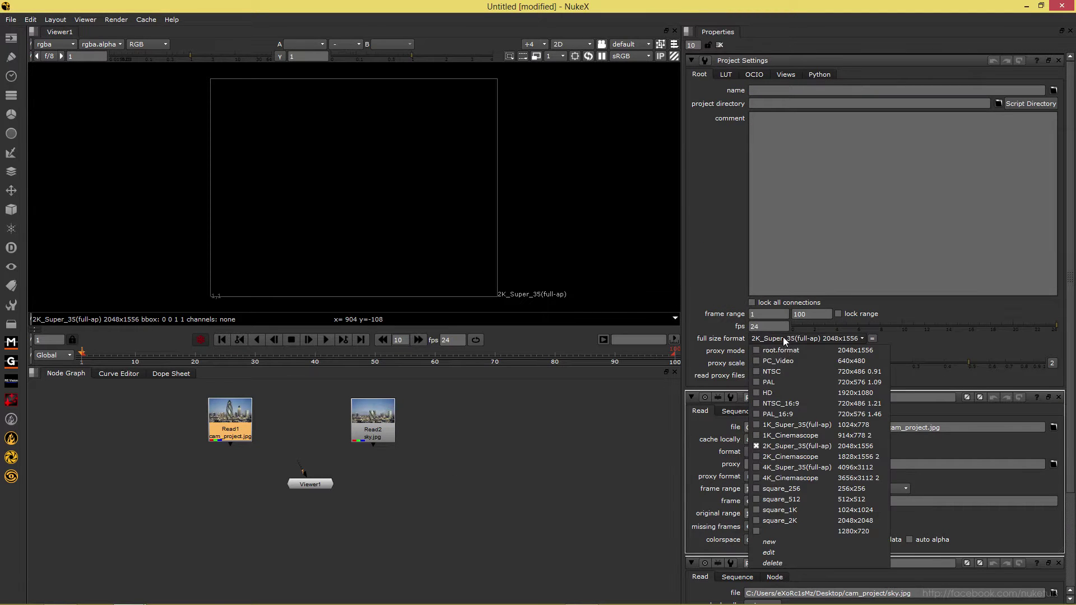
pyautogui.click(785, 531)
pyautogui.doubleClick(818, 314)
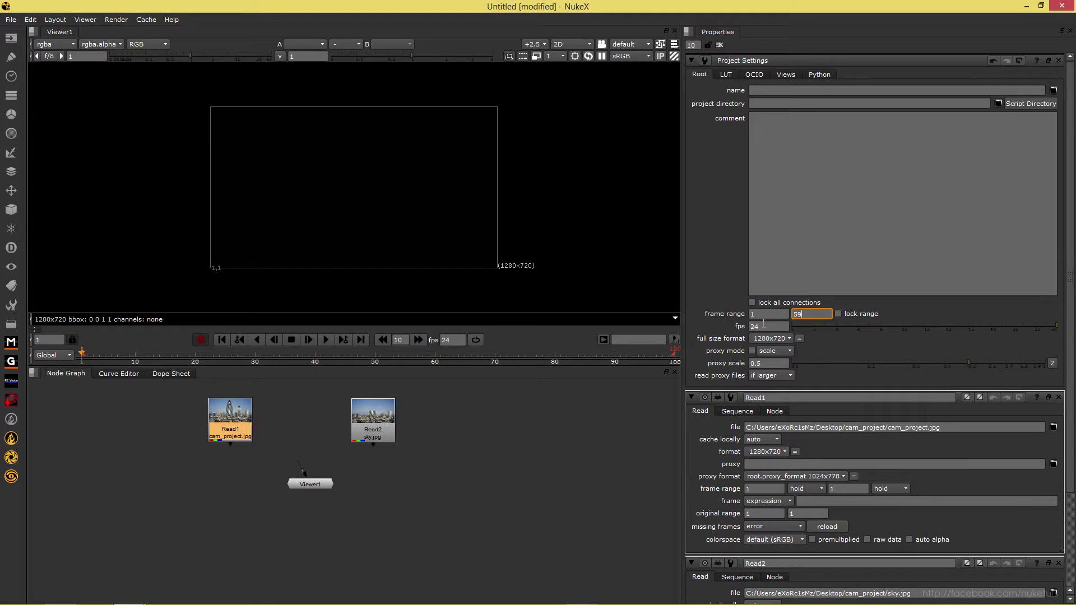
pyautogui.write('59')
pyautogui.press('Return')
pyautogui.write('48')
pyautogui.press('Return')
# Clear the property panels and view Read1's skyline photo fitted in Viewer1
pyautogui.click(722, 47)
pyautogui.press('f')
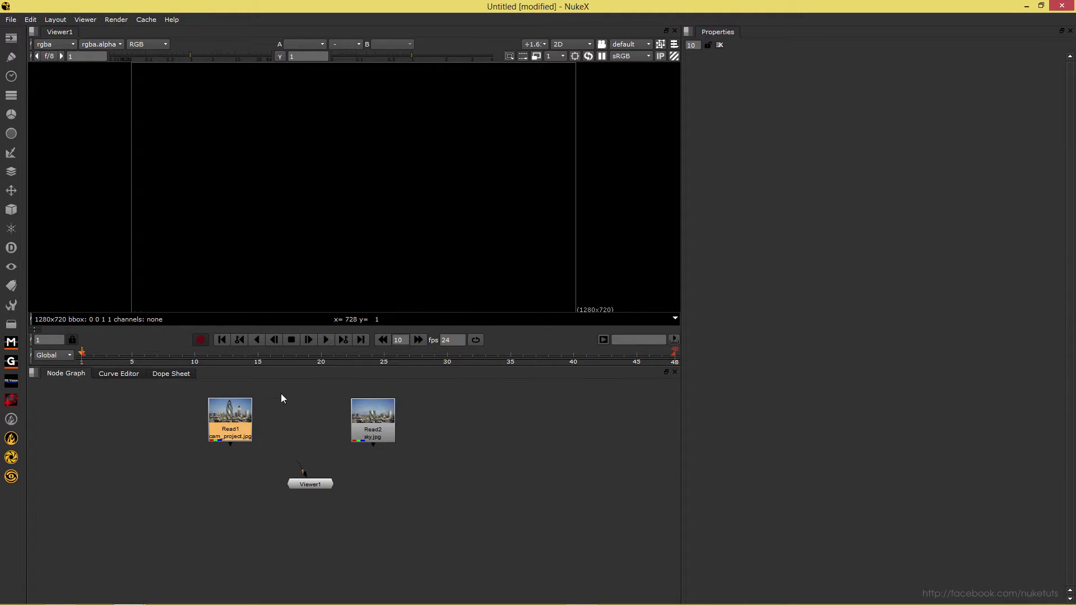
pyautogui.press('1')
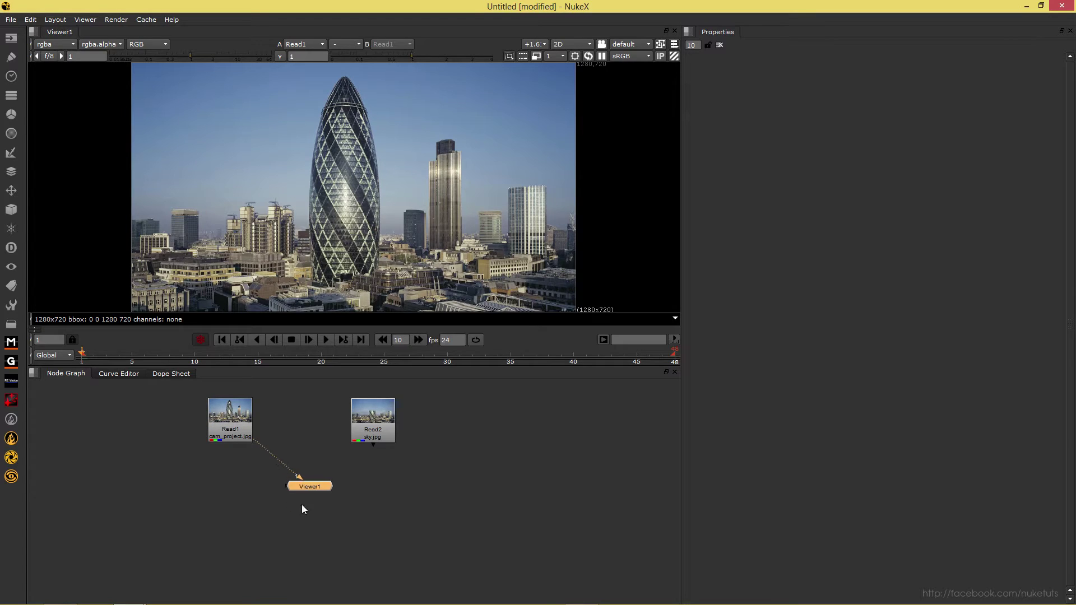
pyautogui.moveTo(301, 488); pyautogui.dragTo(315, 540)
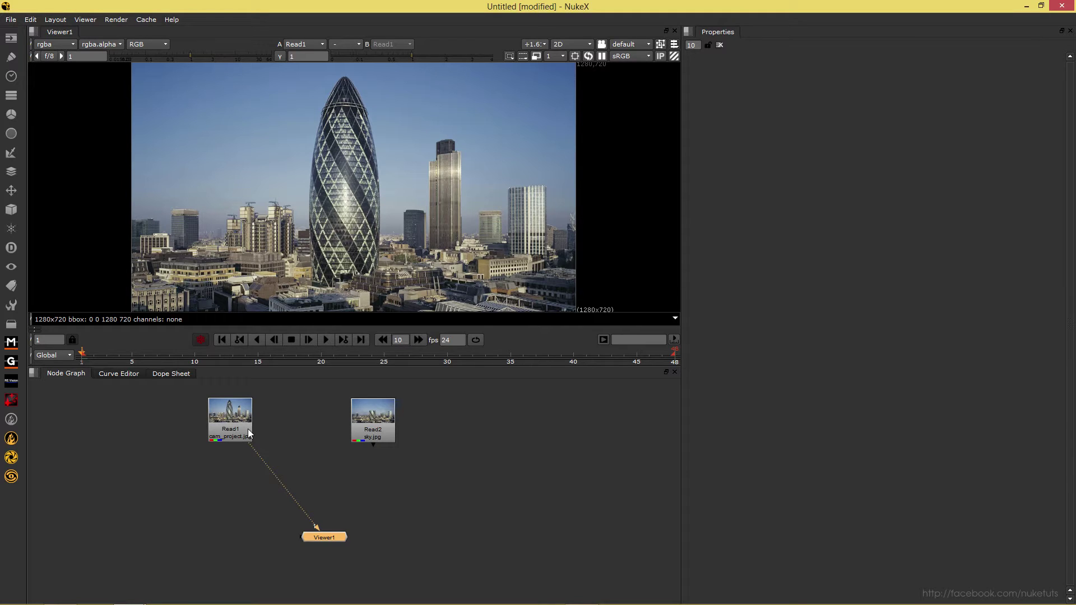
pyautogui.click(204, 520)
pyautogui.press('Tab')
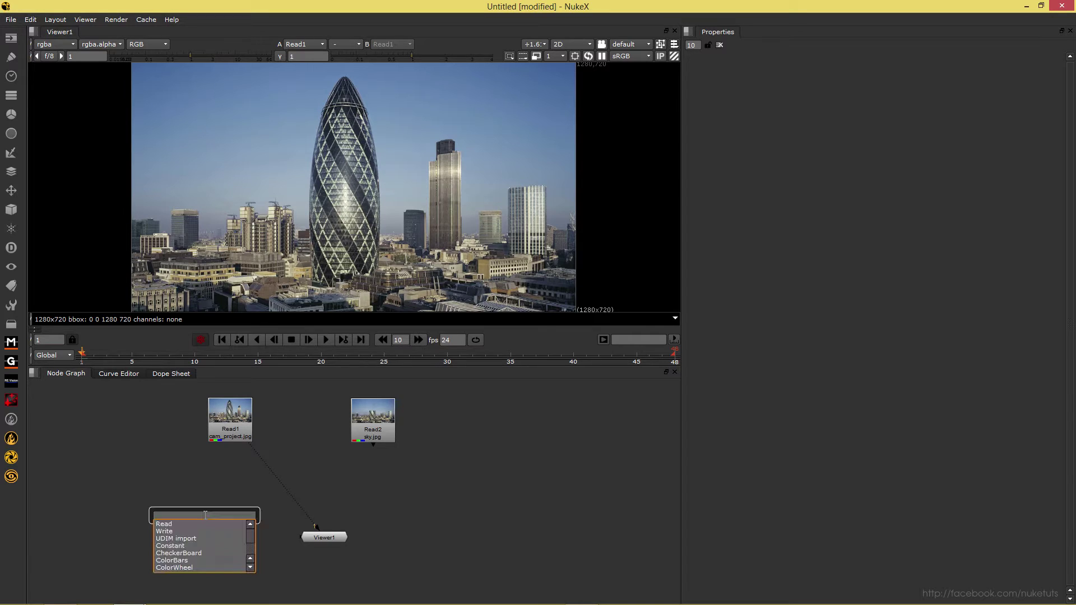
# Create ReadGeo1 loading buildings.obj from Desktop/cam_project and move it aside
pyautogui.write('rea')
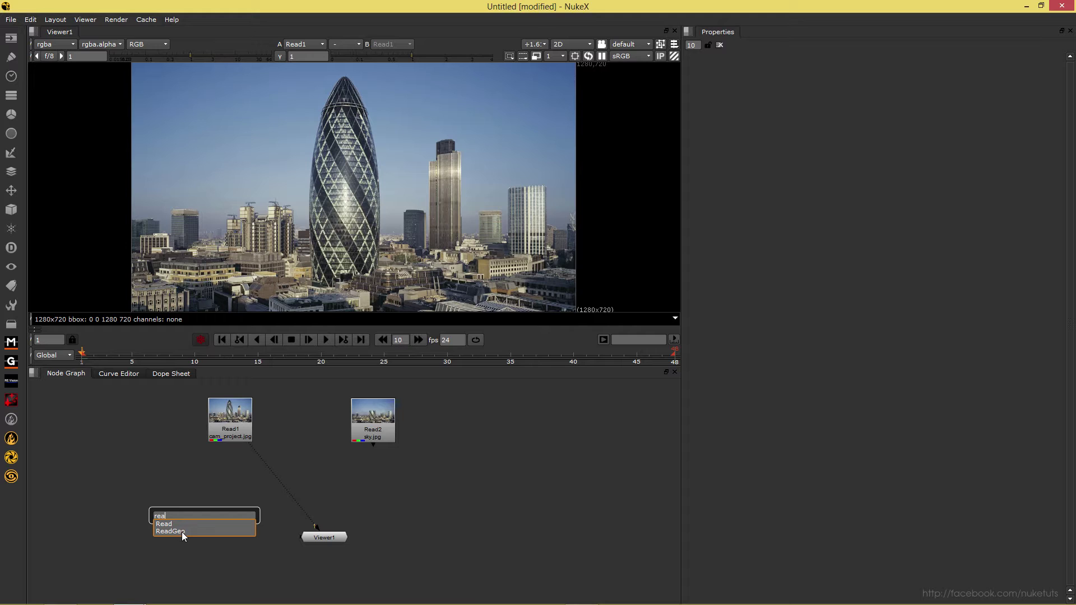
pyautogui.click(181, 531)
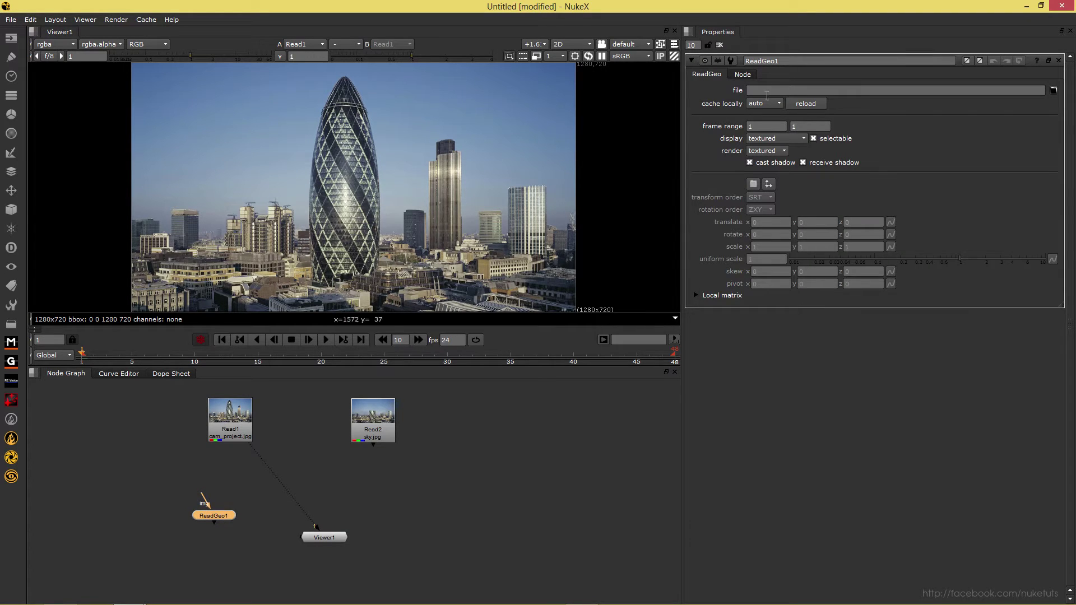
pyautogui.click(1054, 90)
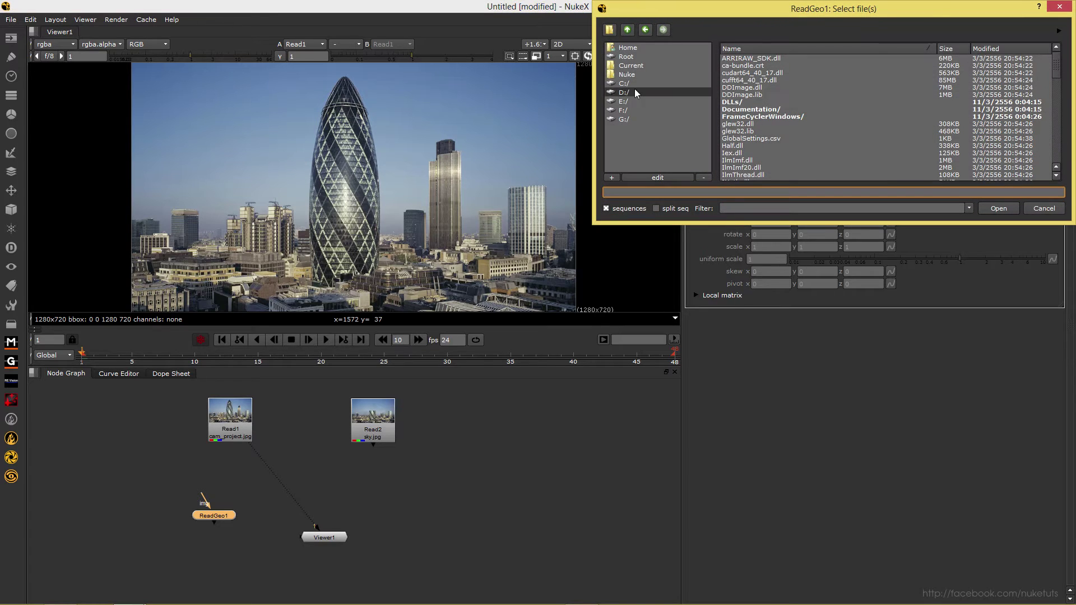
pyautogui.click(624, 49)
pyautogui.doubleClick(779, 88)
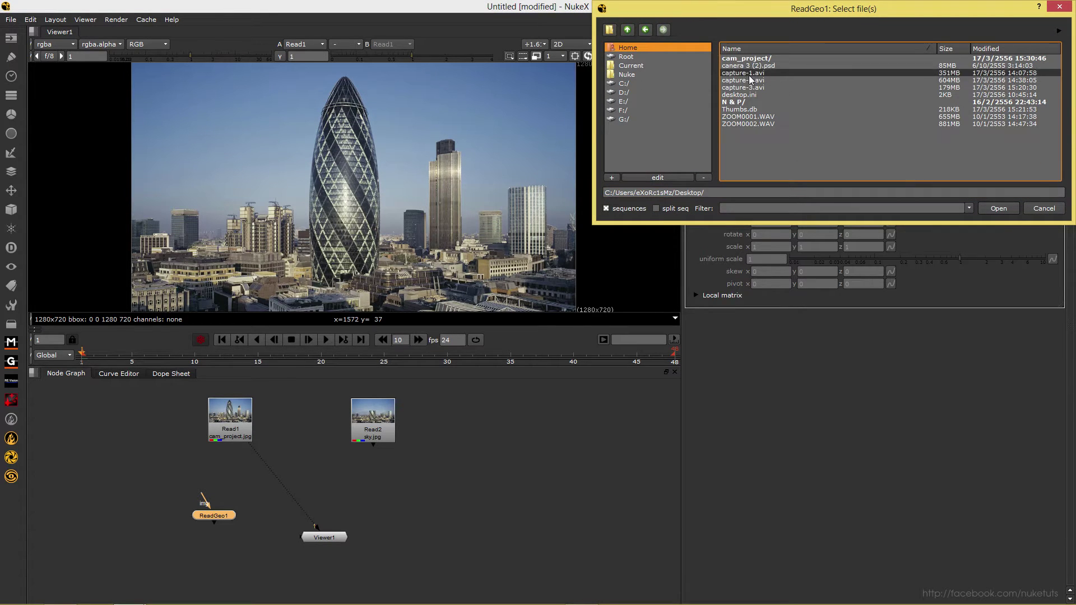
pyautogui.click(751, 58)
pyautogui.doubleClick(751, 59)
pyautogui.doubleClick(745, 59)
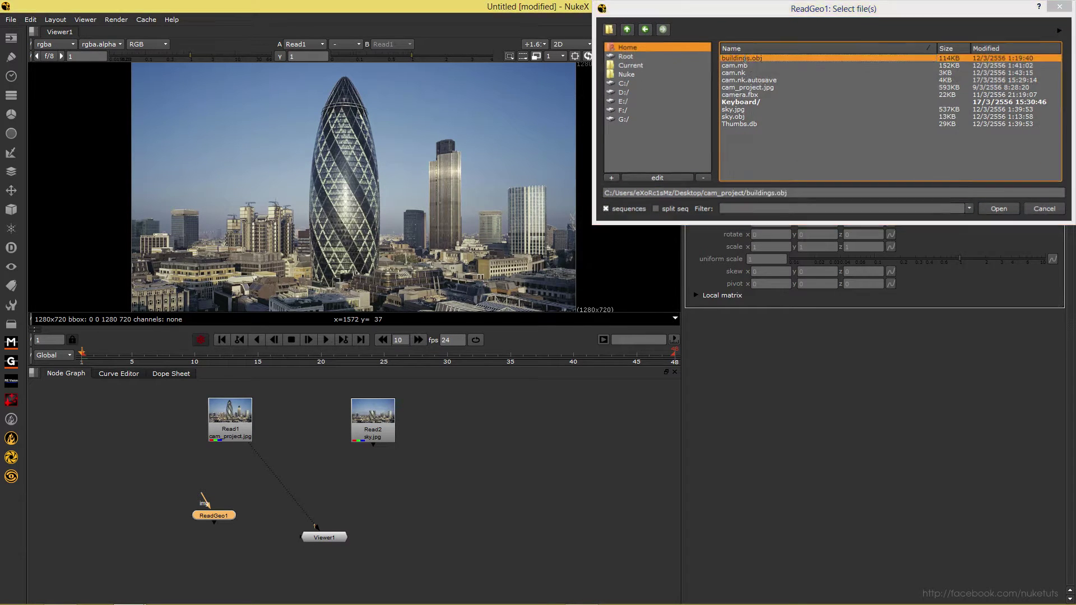
pyautogui.moveTo(218, 516); pyautogui.dragTo(210, 503)
# Add a second, empty ReadGeo2 node
pyautogui.click(442, 516)
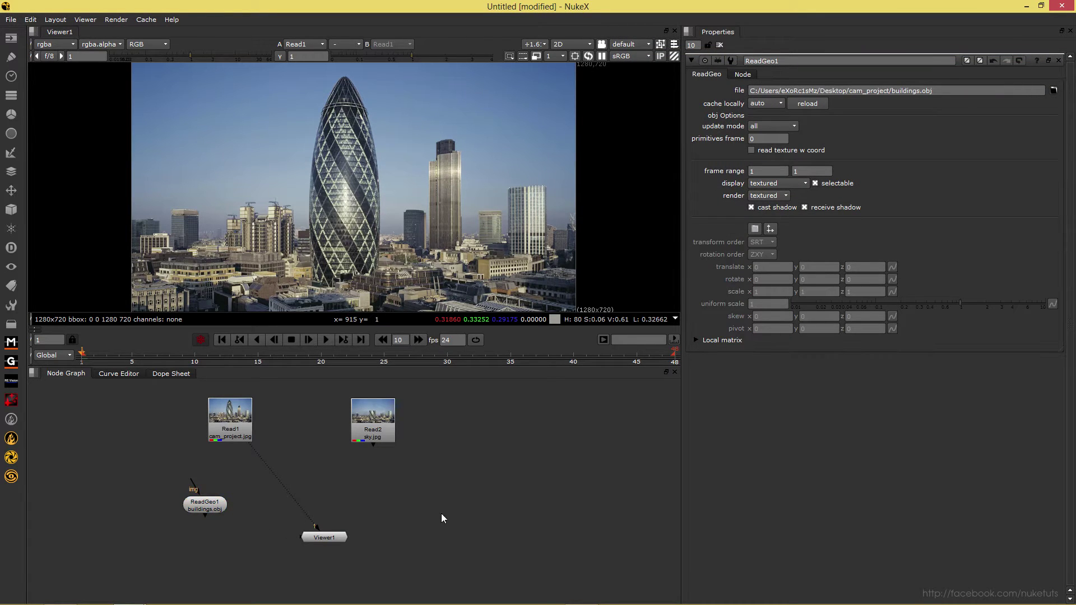
pyautogui.press('Tab')
pyautogui.press('Return')
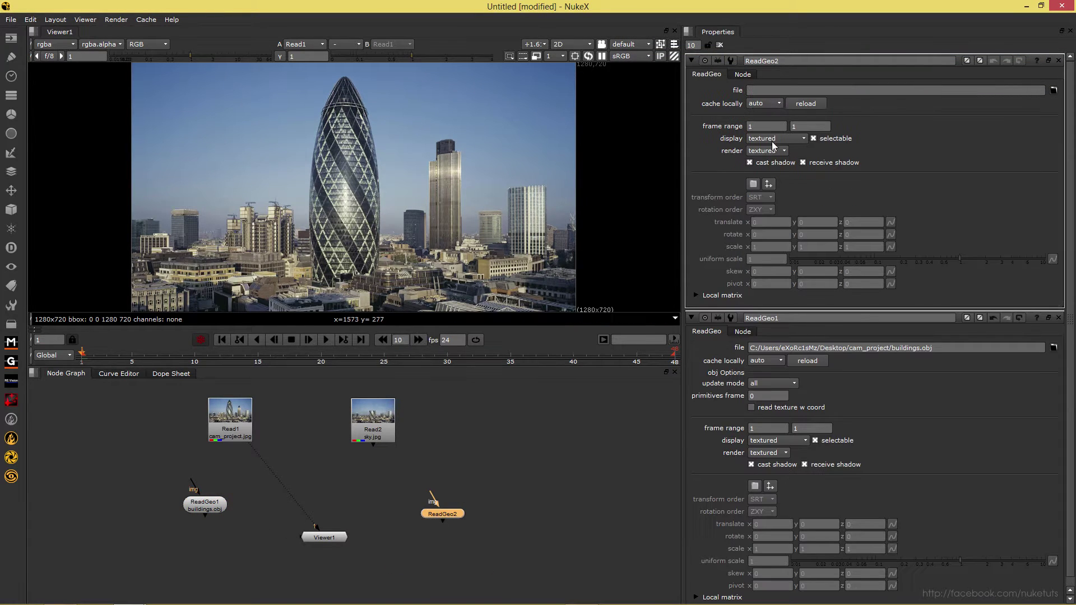
# Load sky.obj from Desktop/cam_project into ReadGeo2
pyautogui.click(628, 47)
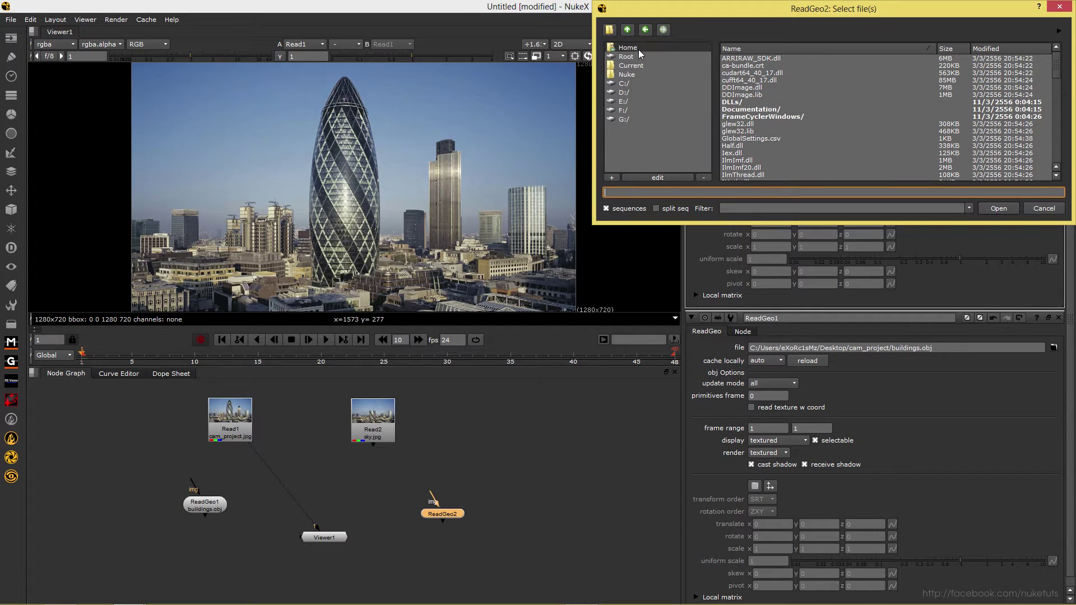
pyautogui.doubleClick(741, 88)
pyautogui.doubleClick(742, 84)
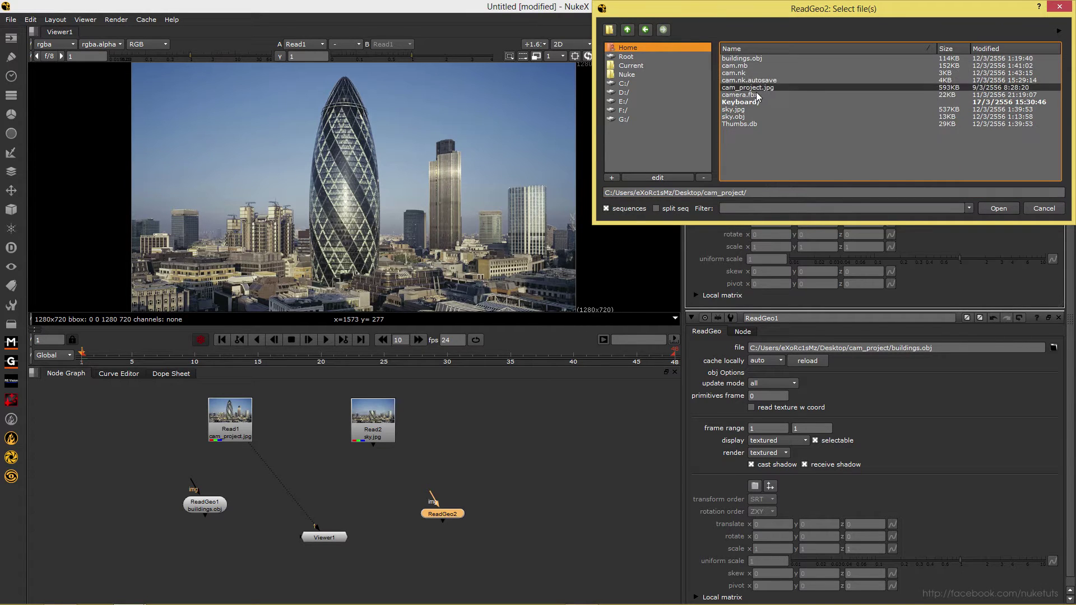
pyautogui.doubleClick(737, 117)
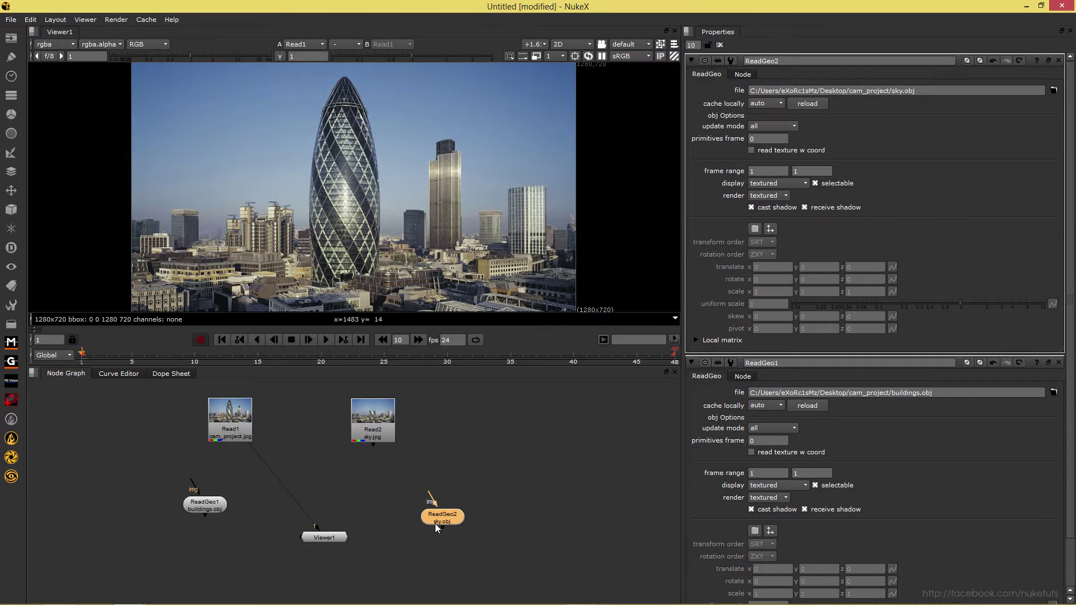
# Place ReadGeo2 directly beneath Read2 (sky.jpg) and clear the Properties bin
pyautogui.moveTo(442, 514); pyautogui.dragTo(394, 486)
pyautogui.moveTo(375, 433); pyautogui.dragTo(394, 424)
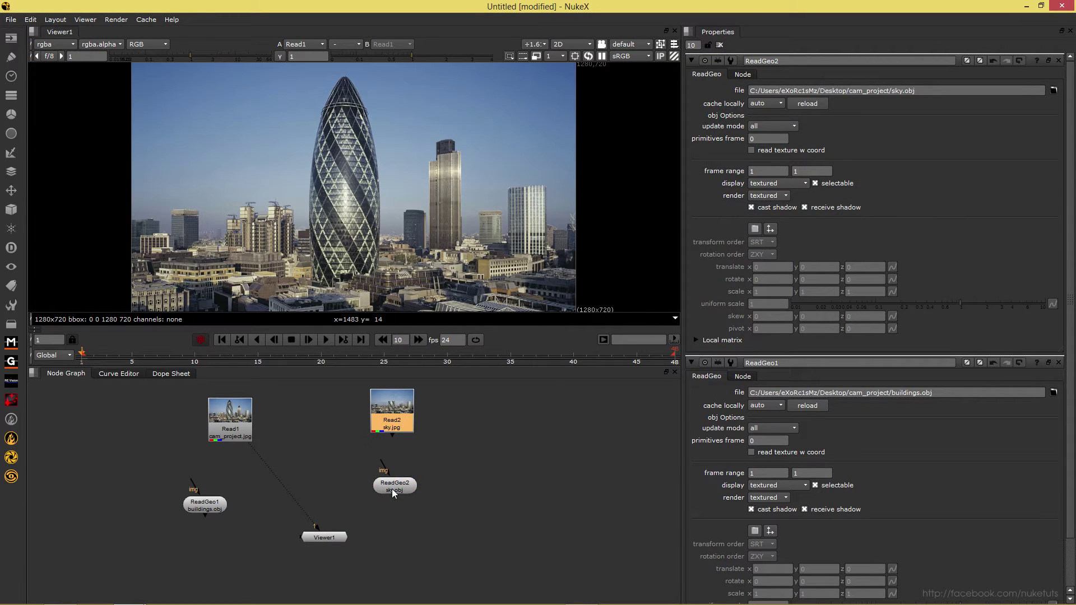
pyautogui.moveTo(392, 489); pyautogui.dragTo(389, 467)
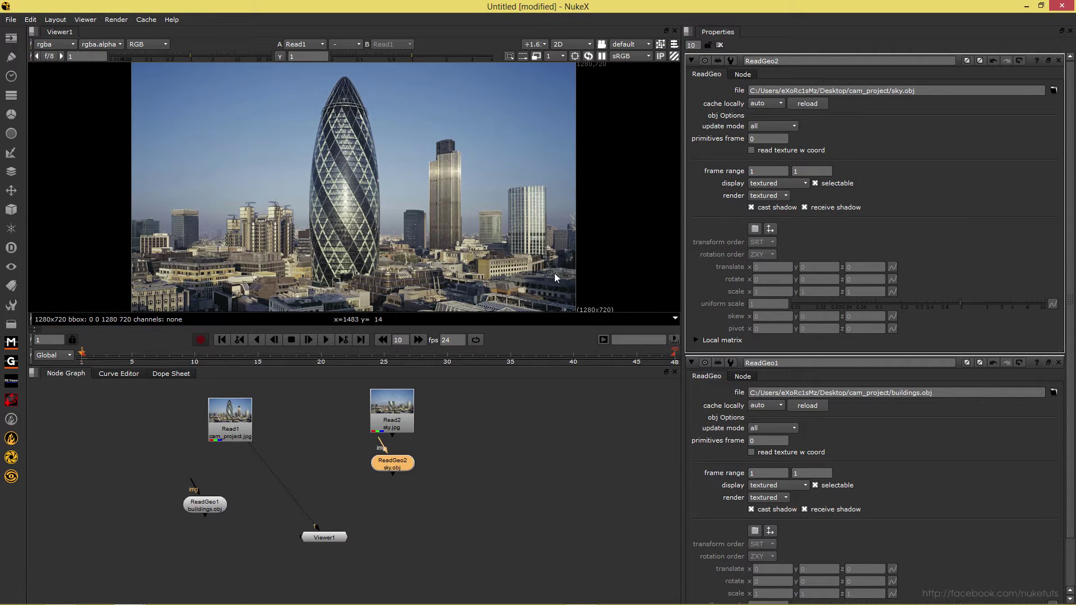
pyautogui.click(721, 45)
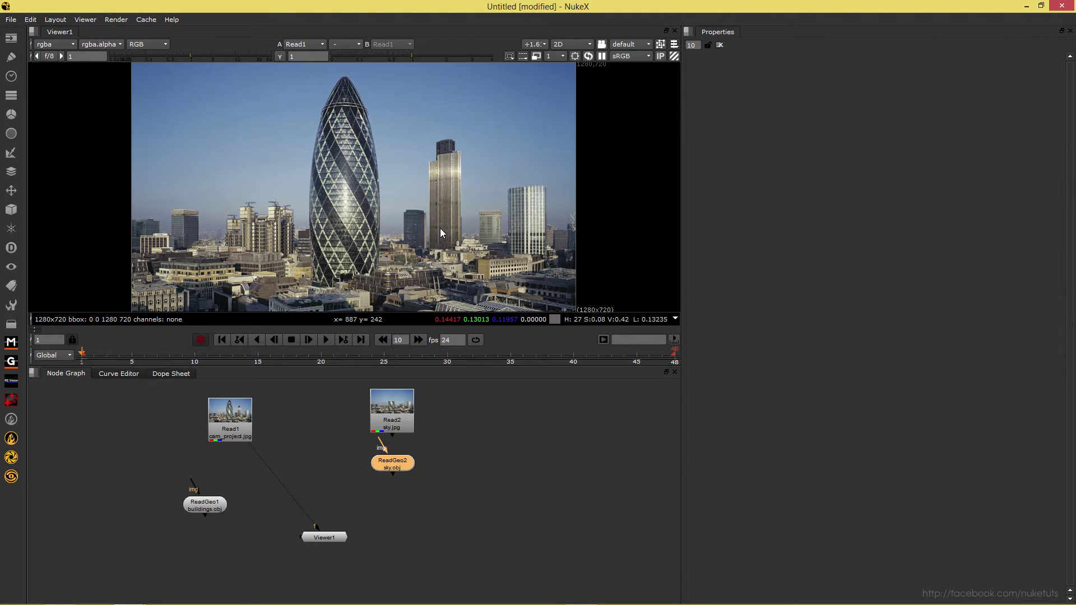
# Add a Camera node and arrange Camera1 and ReadGeo1 in the node graph
pyautogui.click(131, 454)
pyautogui.press('Tab')
pyautogui.write('cam')
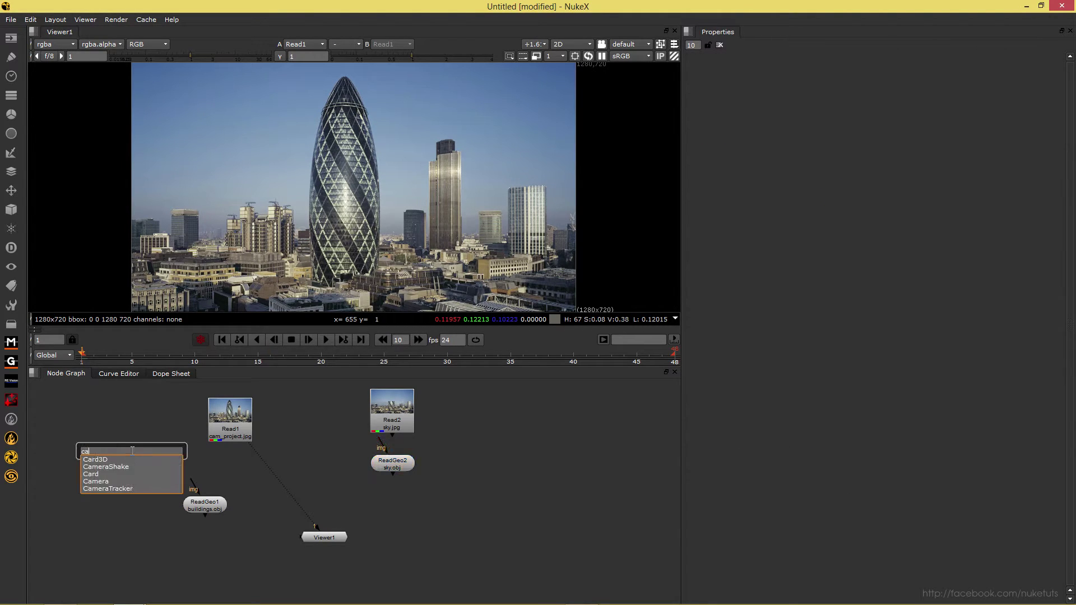
pyautogui.click(115, 467)
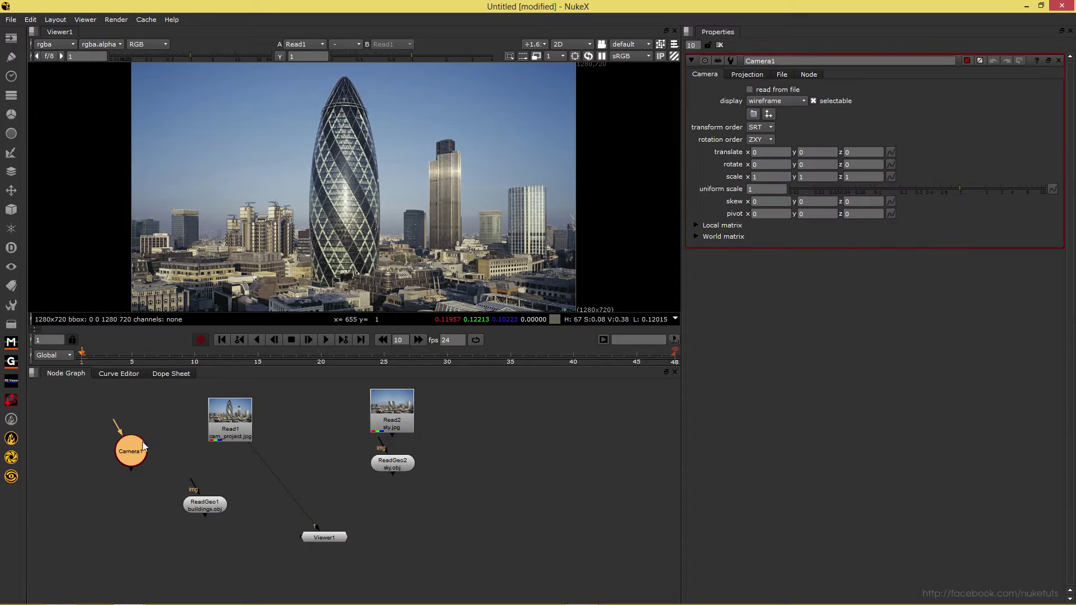
pyautogui.moveTo(185, 507); pyautogui.dragTo(209, 481)
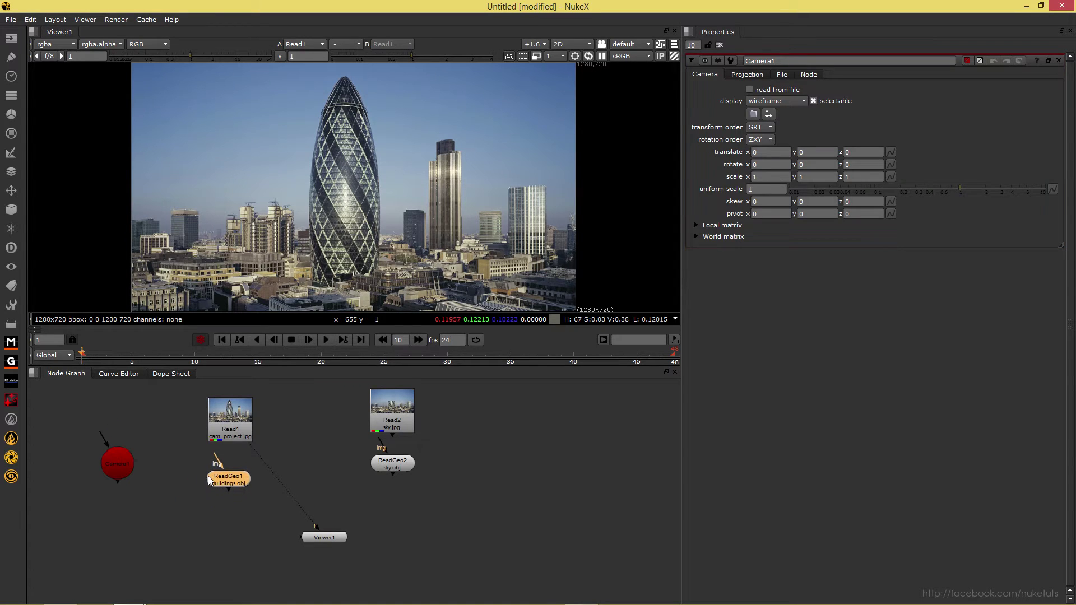
pyautogui.moveTo(124, 469); pyautogui.dragTo(118, 502)
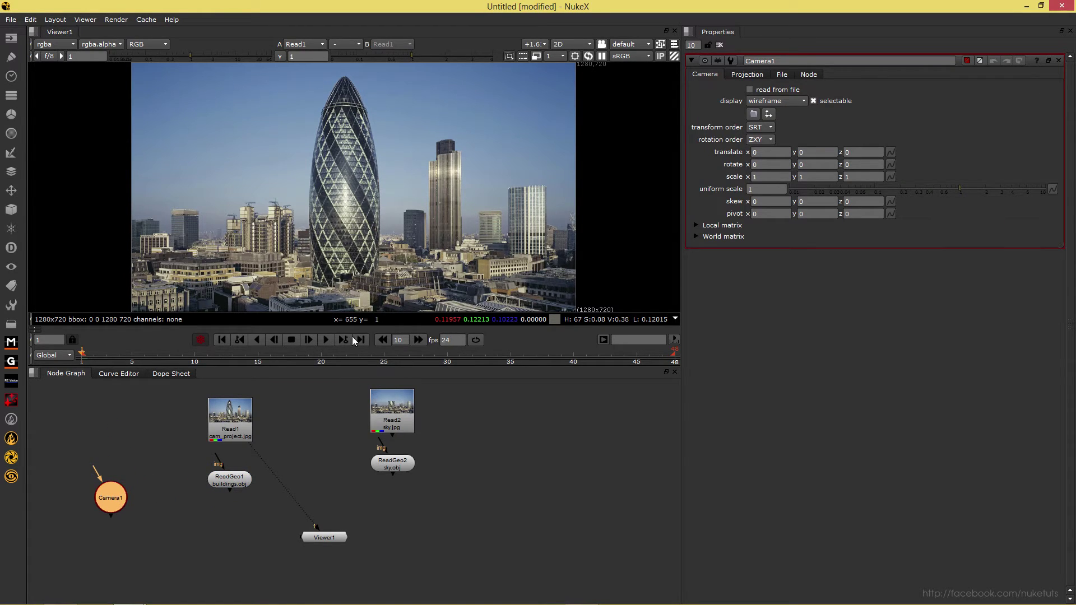
# Make Camera1 read from Desktop/cam_project/camera.fbx, confirming the data replacement
pyautogui.click(767, 76)
pyautogui.click(782, 77)
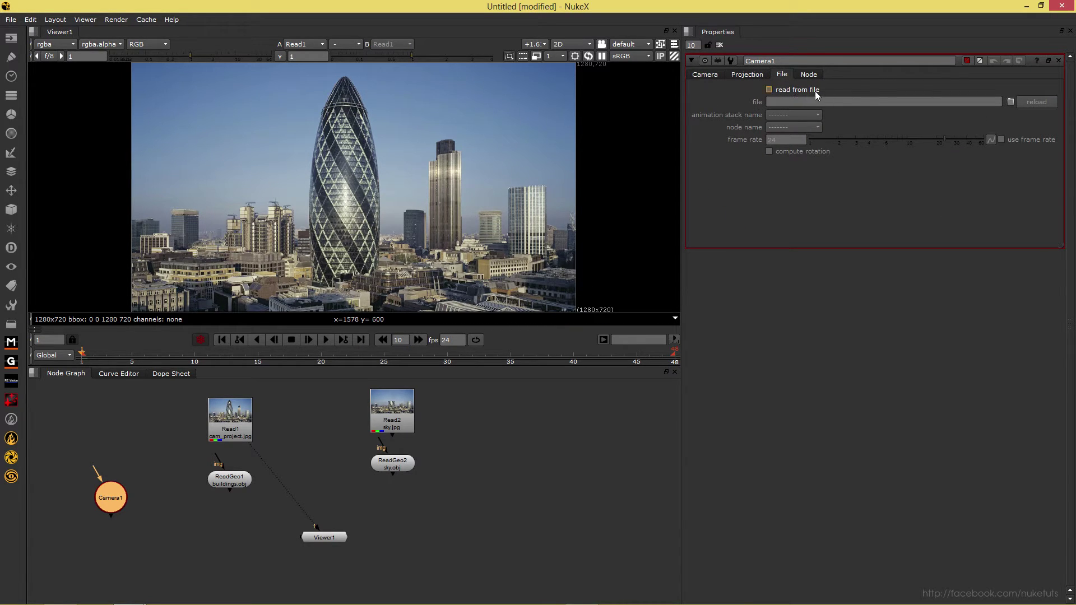
pyautogui.click(787, 91)
pyautogui.click(1010, 102)
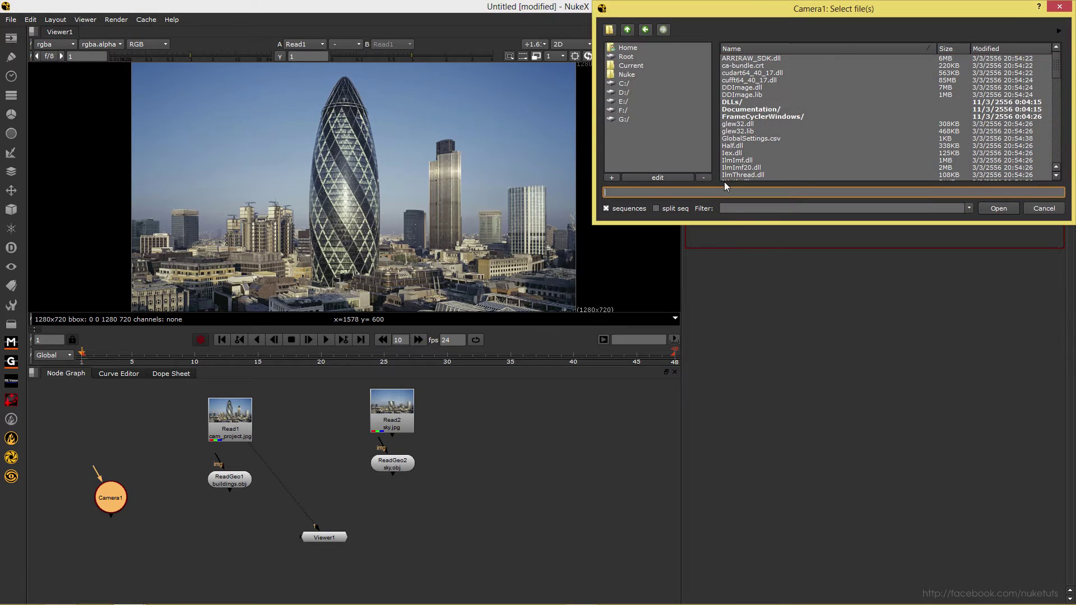
pyautogui.click(628, 47)
pyautogui.click(736, 88)
pyautogui.doubleClick(736, 88)
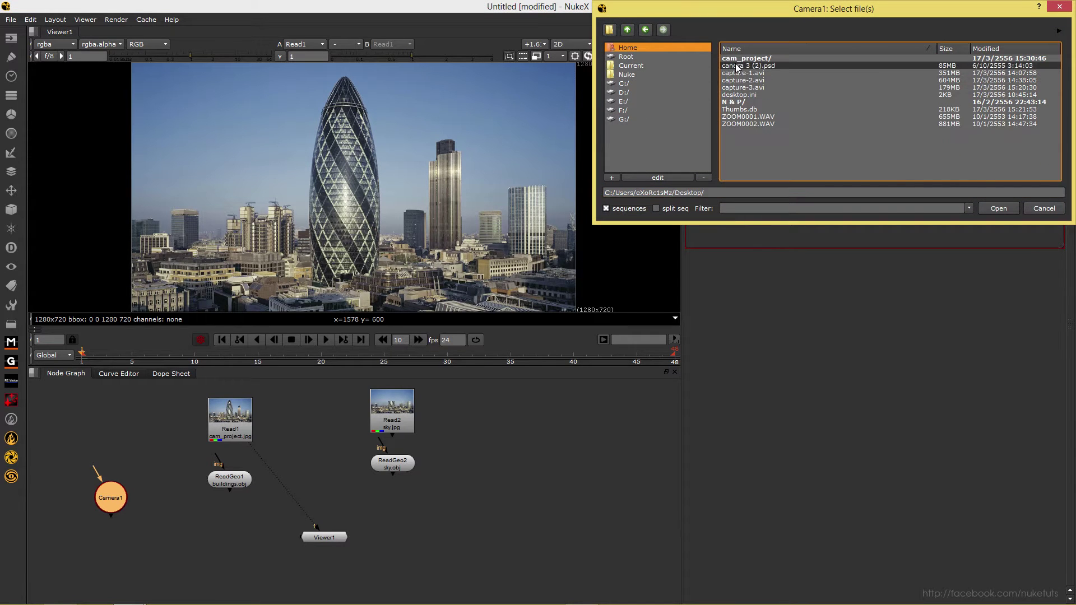
pyautogui.doubleClick(743, 69)
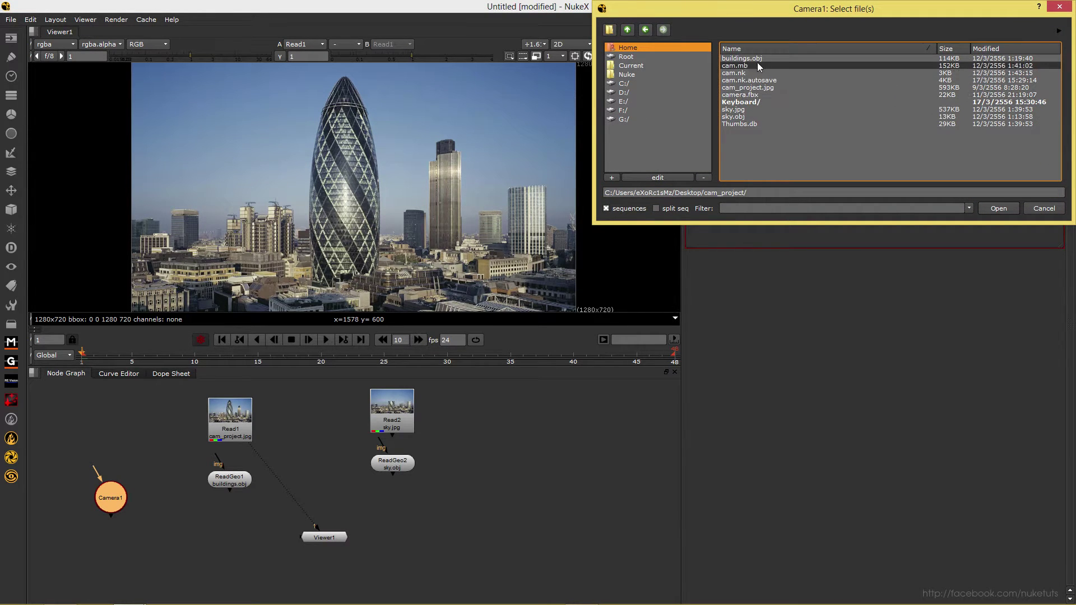
pyautogui.click(754, 96)
pyautogui.doubleClick(754, 96)
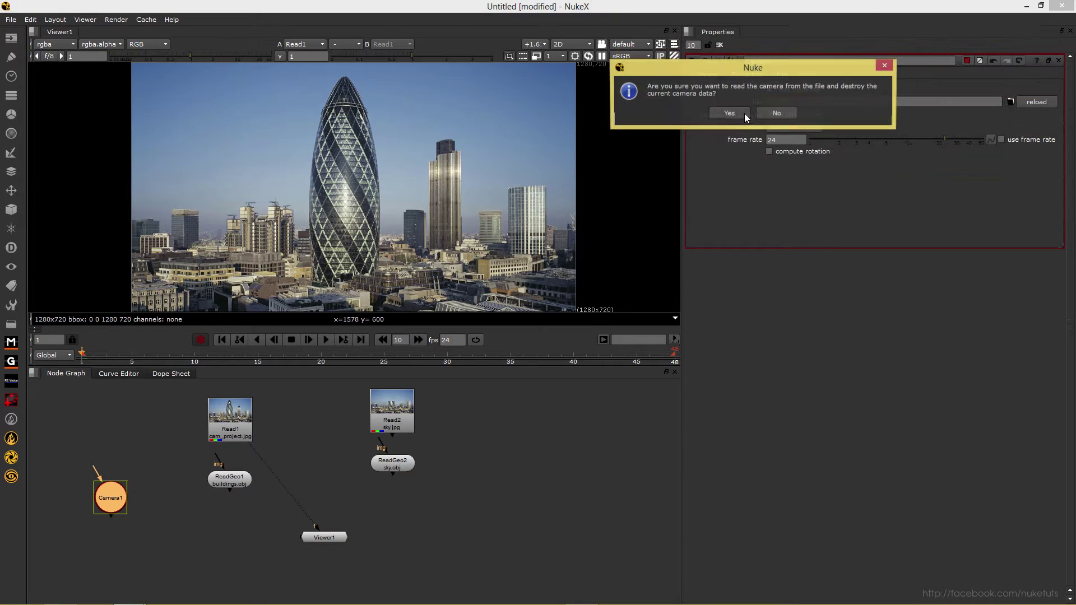
pyautogui.click(727, 113)
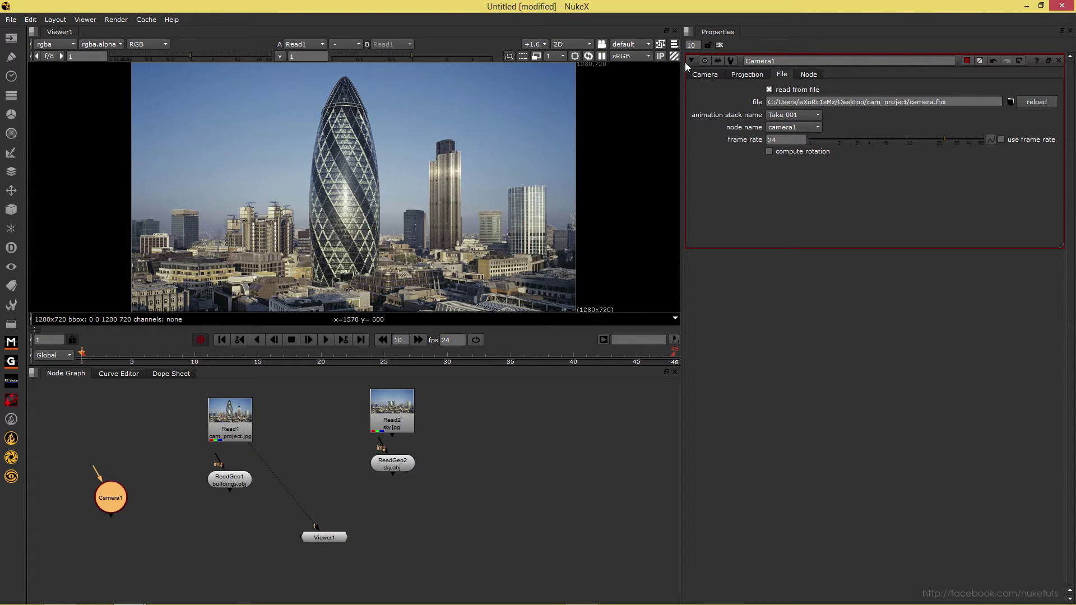
# Review the imported projection and transform values, then switch the viewer to 3D
pyautogui.click(745, 74)
pyautogui.click(711, 76)
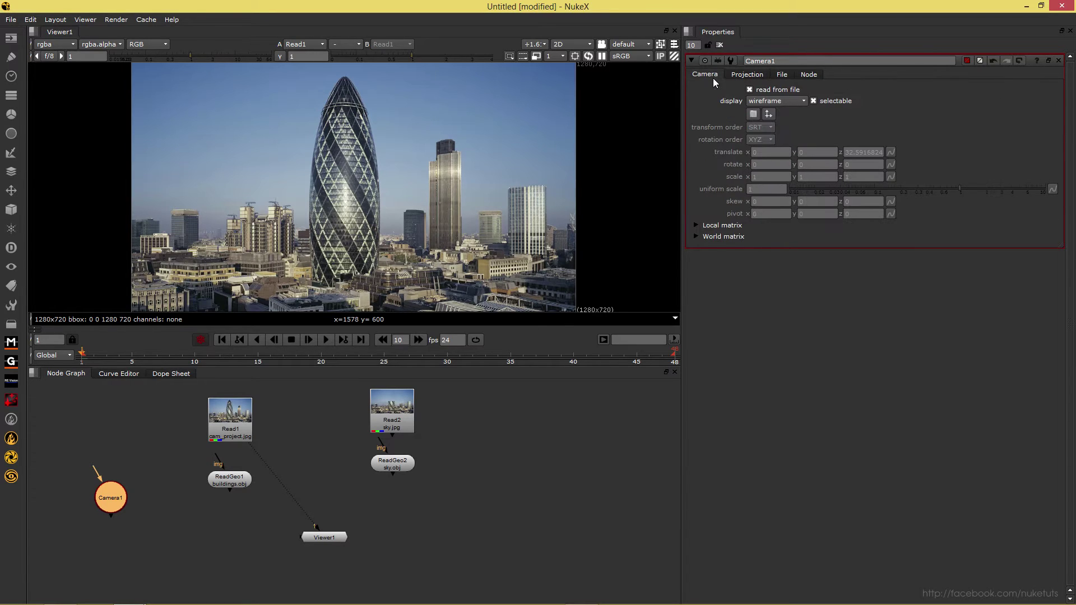
pyautogui.click(750, 77)
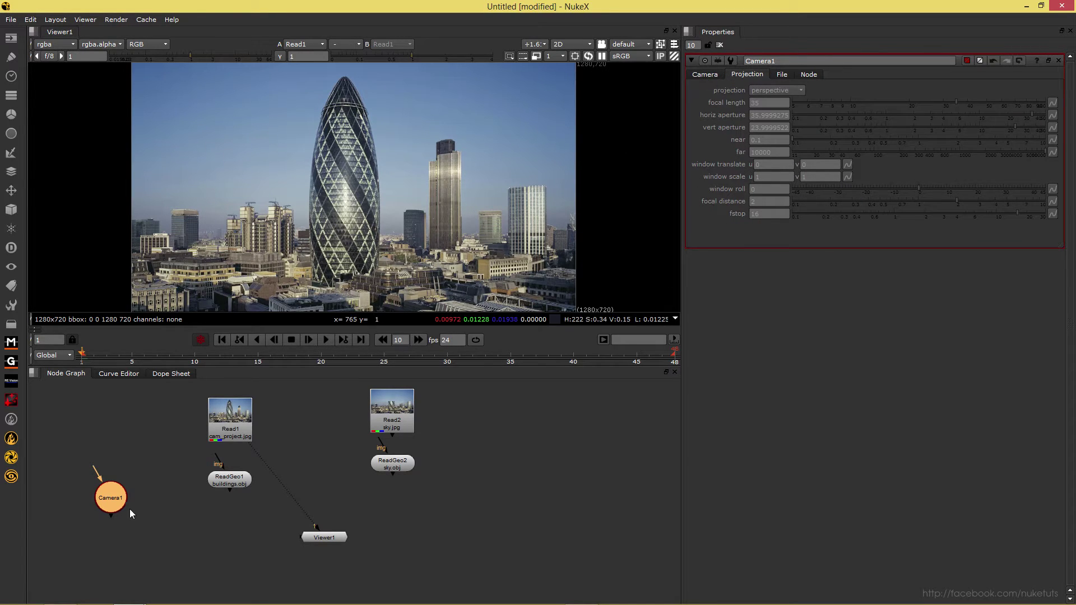
pyautogui.click(721, 45)
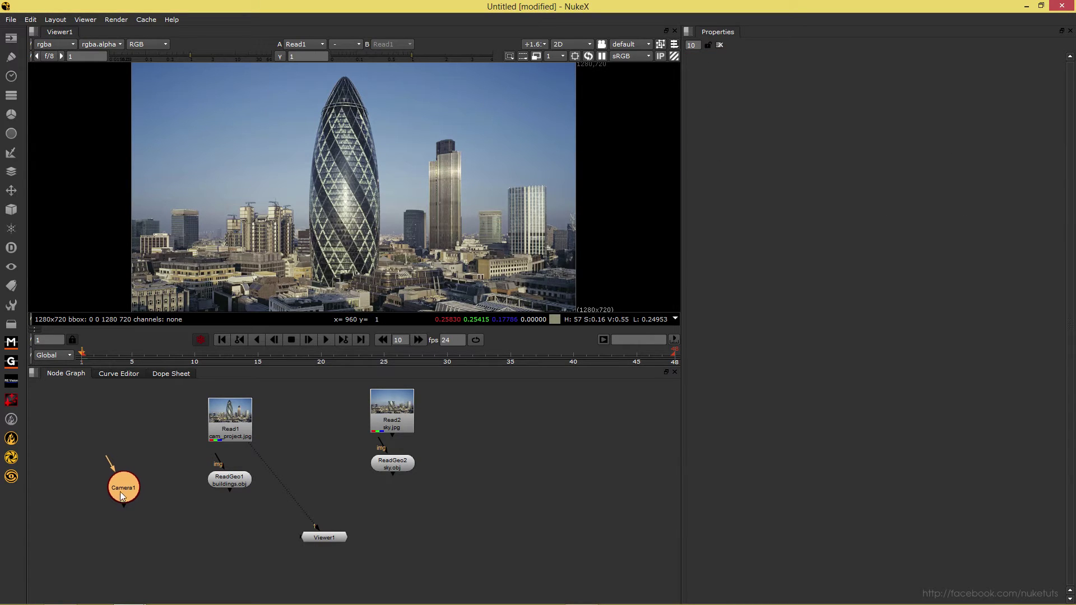
pyautogui.moveTo(120, 492); pyautogui.dragTo(122, 489)
pyautogui.press('Tab')
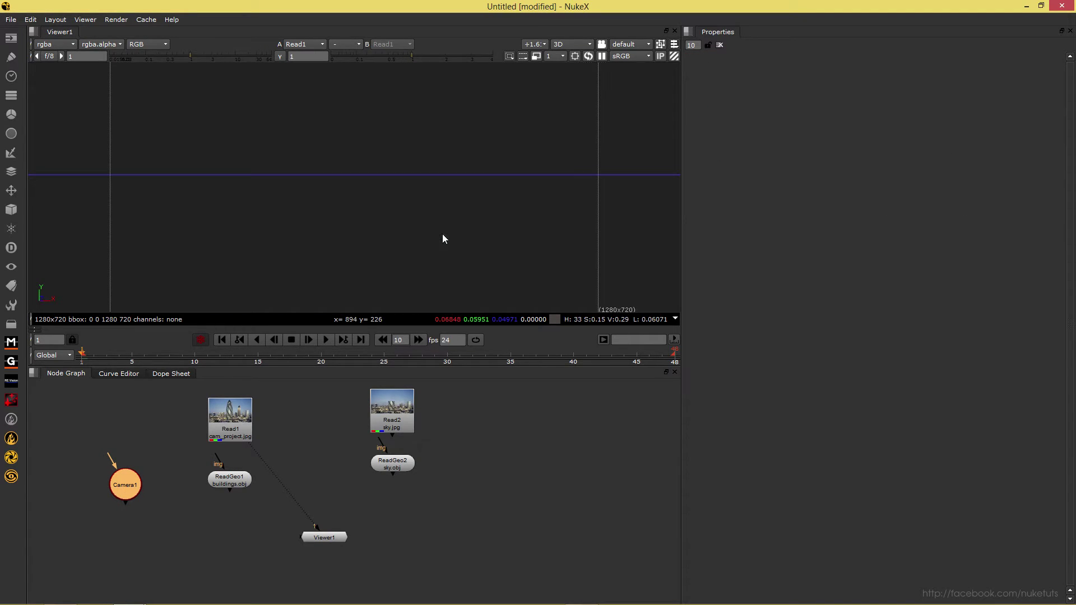
# Inspect Camera1 and ReadGeo1 settings and orbit to a low view of the buildings
pyautogui.doubleClick(138, 489)
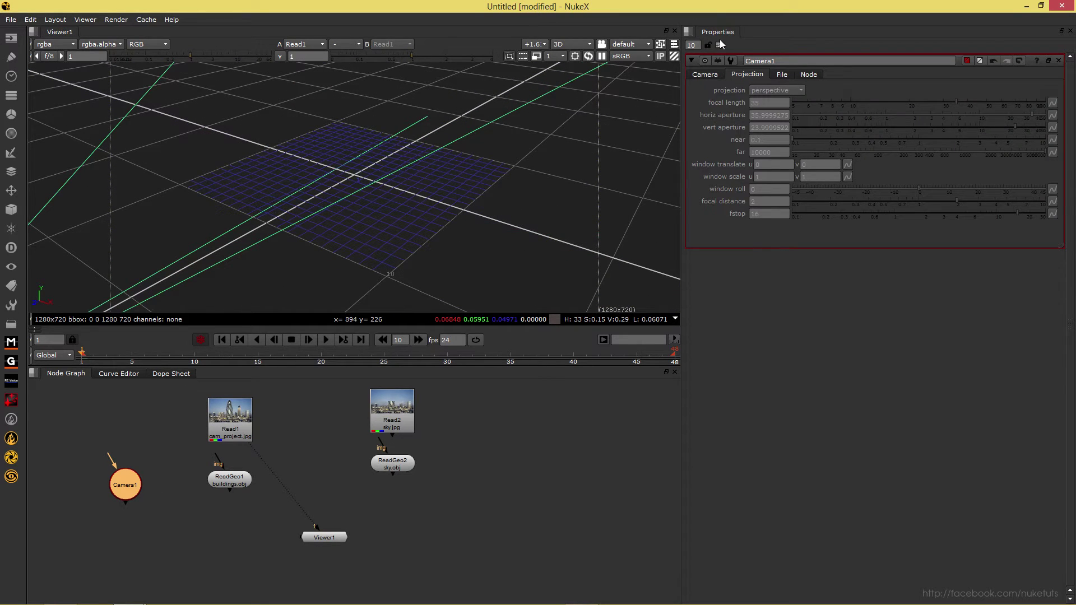
pyautogui.click(221, 478)
pyautogui.press('1')
pyautogui.doubleClick(221, 477)
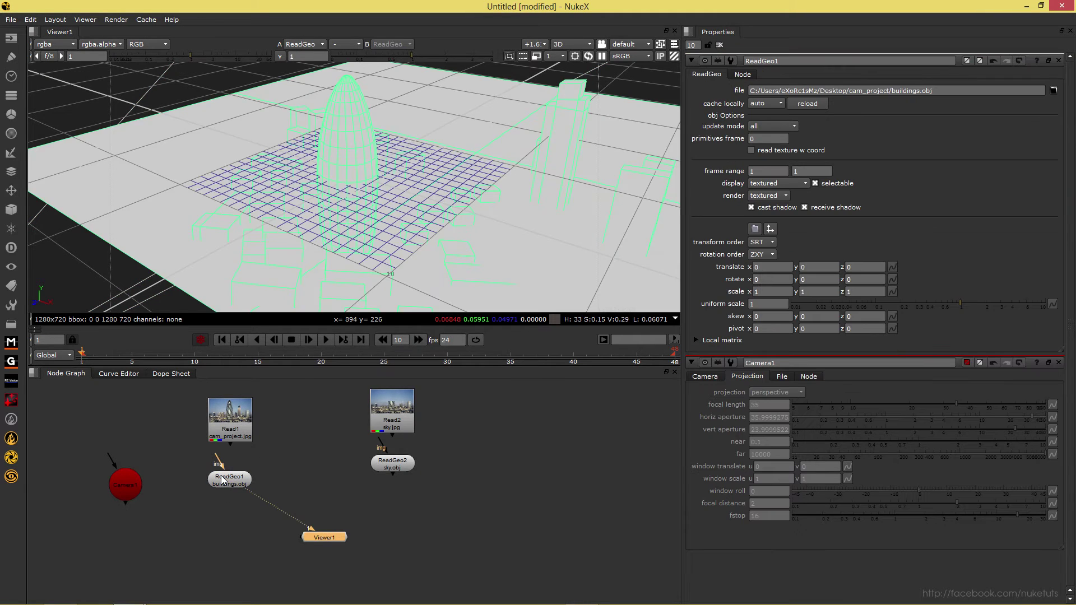
pyautogui.moveTo(456, 244); pyautogui.dragTo(374, 436)
# Return to the Read1 photo in 2D and move ReadGeo1 lower below Read1
pyautogui.press('1')
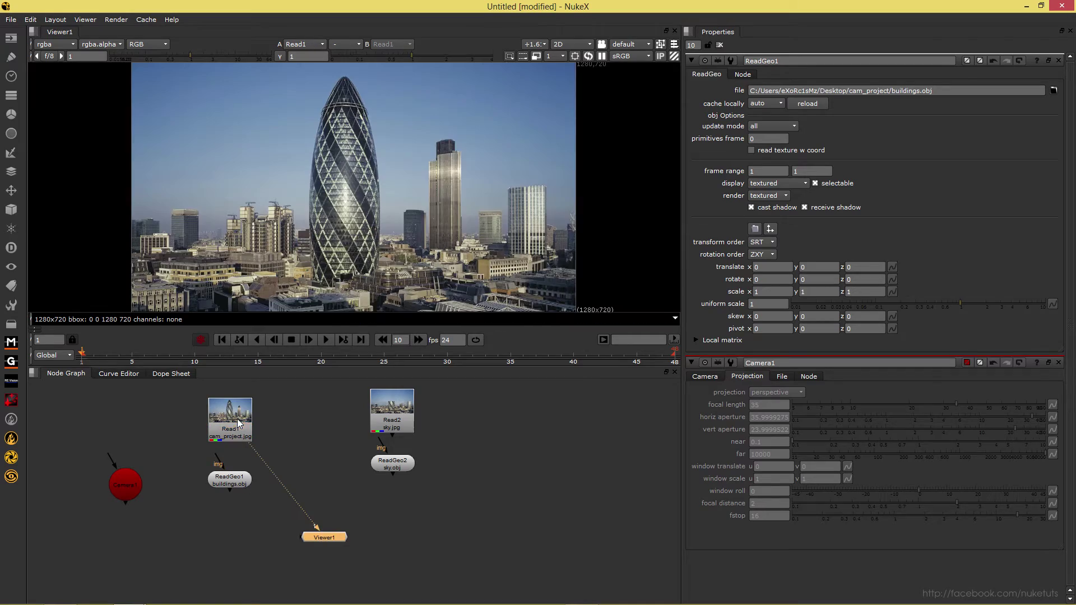
pyautogui.press('Tab')
pyautogui.moveTo(409, 220); pyautogui.dragTo(645, 140)
pyautogui.click(720, 45)
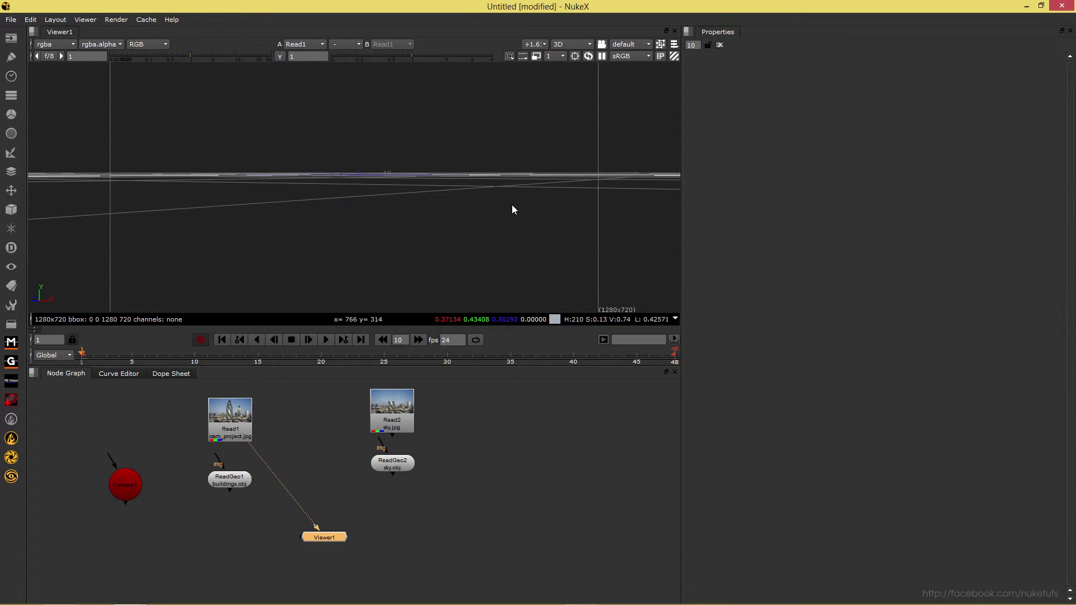
pyautogui.press('Tab')
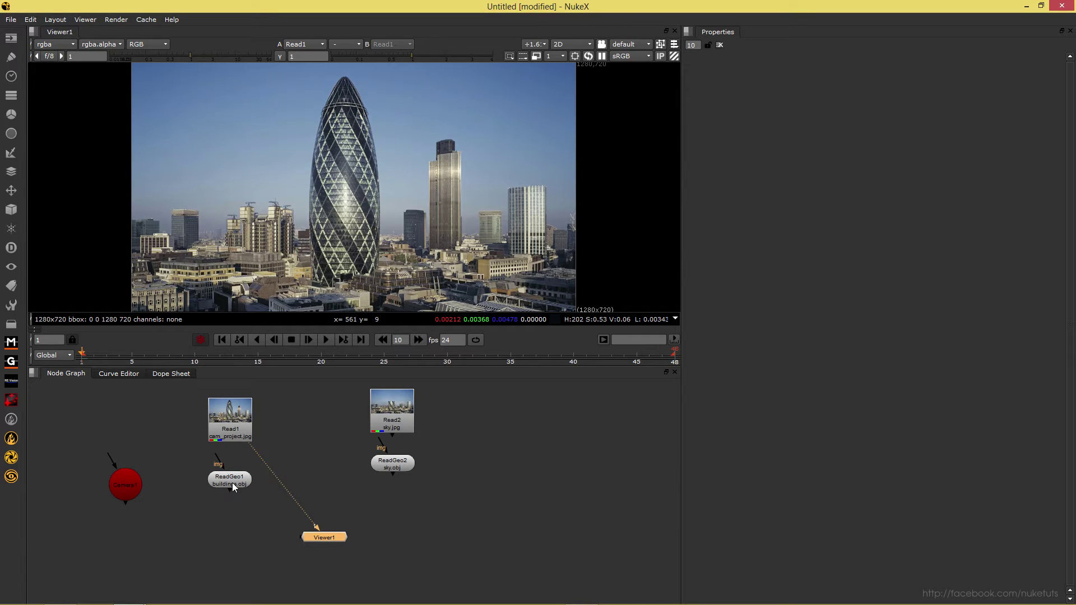
pyautogui.moveTo(232, 483); pyautogui.dragTo(227, 529)
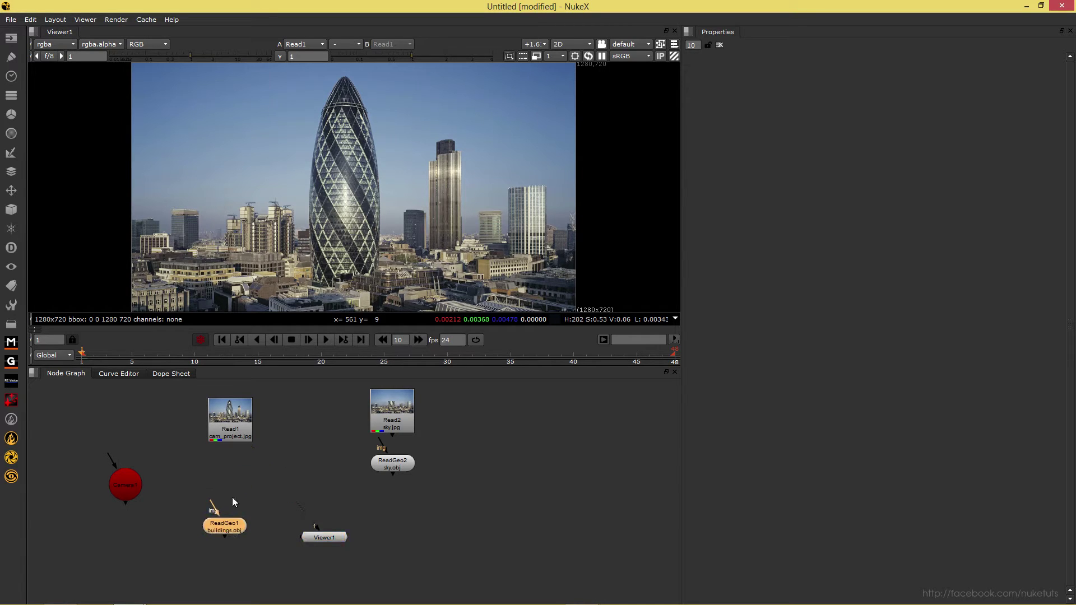
# Add a Project3D node under Read1 with its camera input linked to Camera1
pyautogui.click(235, 417)
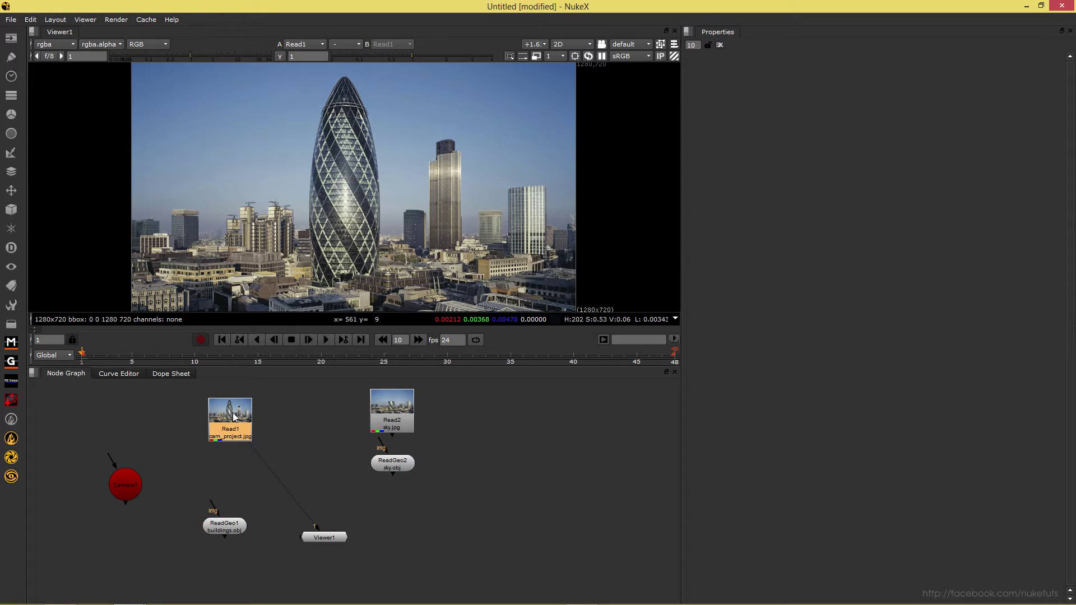
pyautogui.press('Tab')
pyautogui.write('pr')
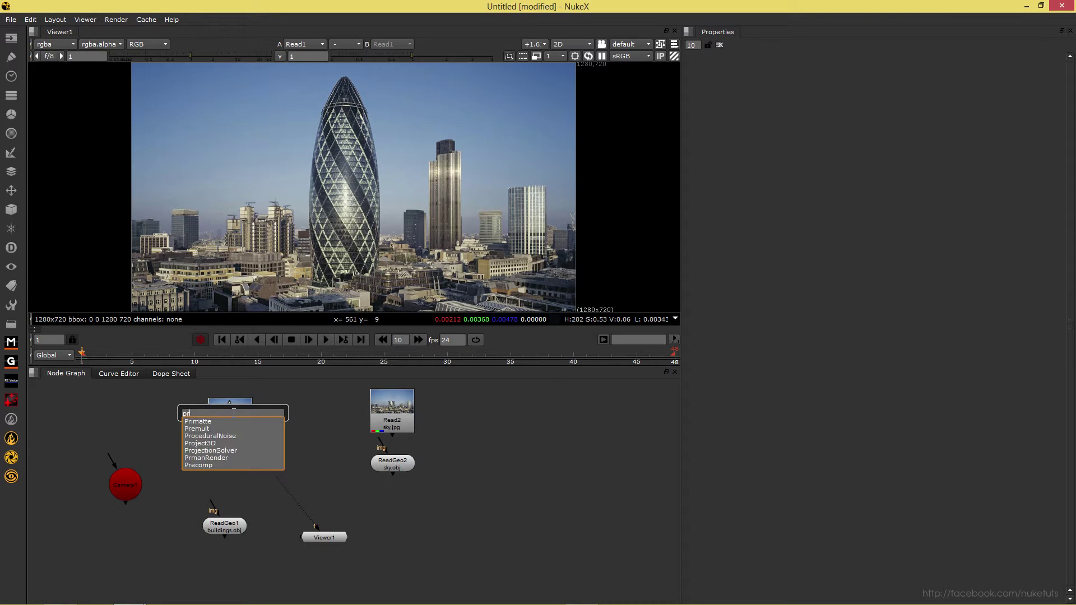
pyautogui.write('oj')
pyautogui.press('Return')
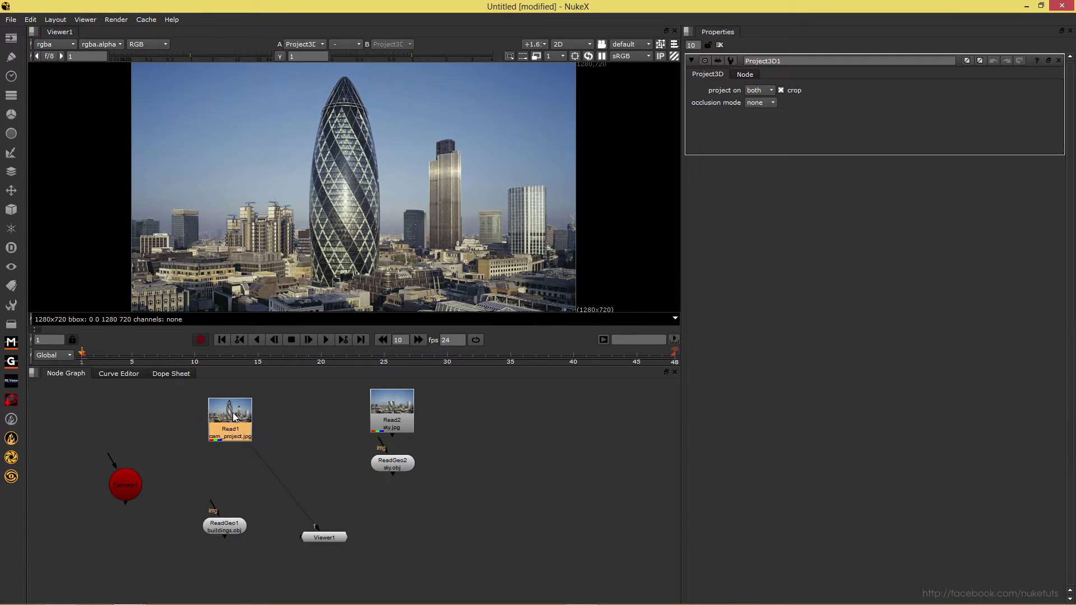
pyautogui.click(223, 466)
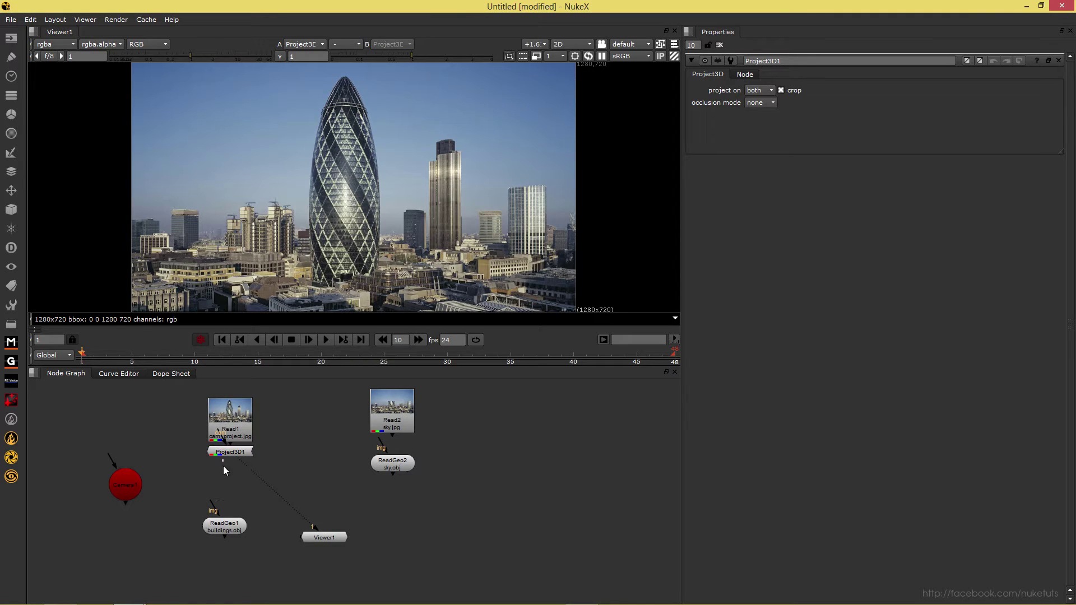
pyautogui.moveTo(221, 455); pyautogui.dragTo(221, 471)
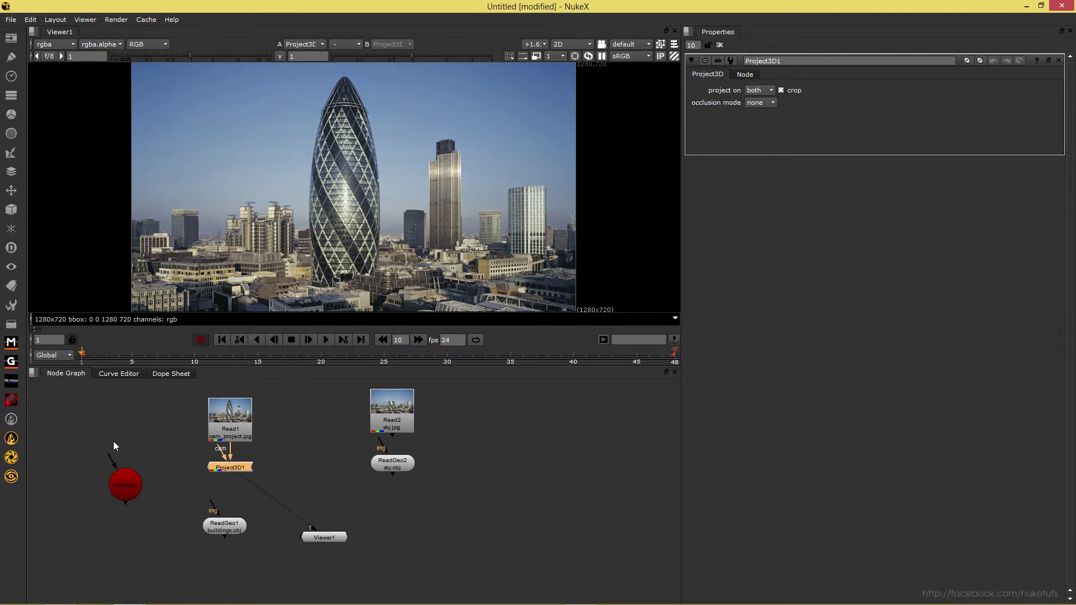
pyautogui.moveTo(223, 455); pyautogui.dragTo(131, 474)
# Feed Project3D1 into the buildings.obj geometry and orbit the textured buildings in 3D
pyautogui.click(220, 530)
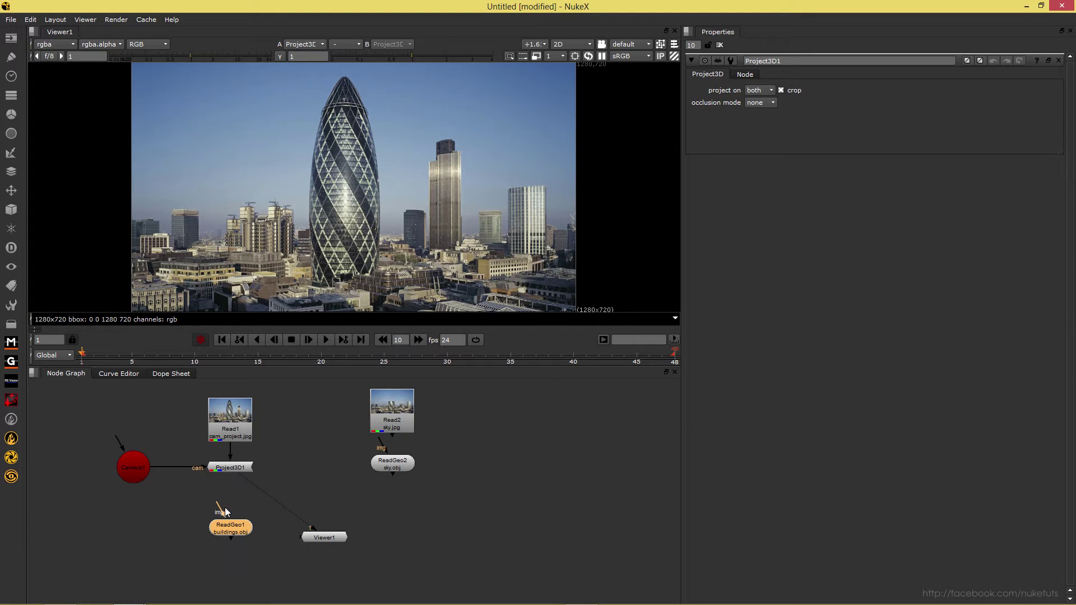
pyautogui.moveTo(221, 504); pyautogui.dragTo(234, 464)
pyautogui.moveTo(225, 530); pyautogui.dragTo(226, 509)
pyautogui.press('1')
pyautogui.moveTo(480, 236); pyautogui.dragTo(238, 208)
# Tumble and zoom around the Gherkin to check the projected skyline texture
pyautogui.scroll(-5, 427, 257)
pyautogui.moveTo(386, 167); pyautogui.dragTo(466, 182)
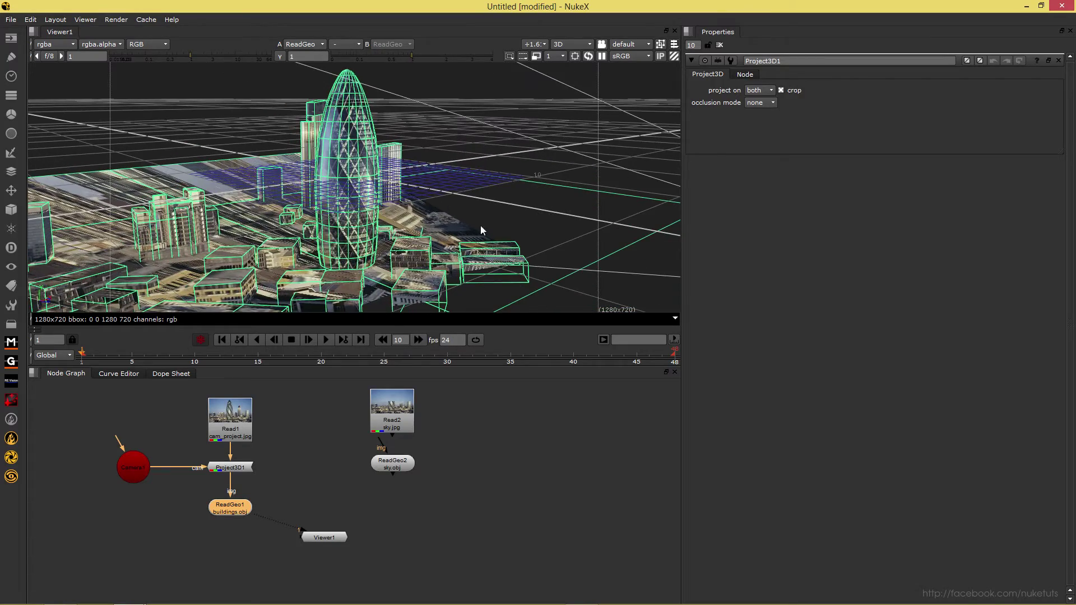
pyautogui.scroll(-1, 480, 224)
pyautogui.moveTo(462, 225); pyautogui.dragTo(359, 235)
pyautogui.scroll(3, 359, 235)
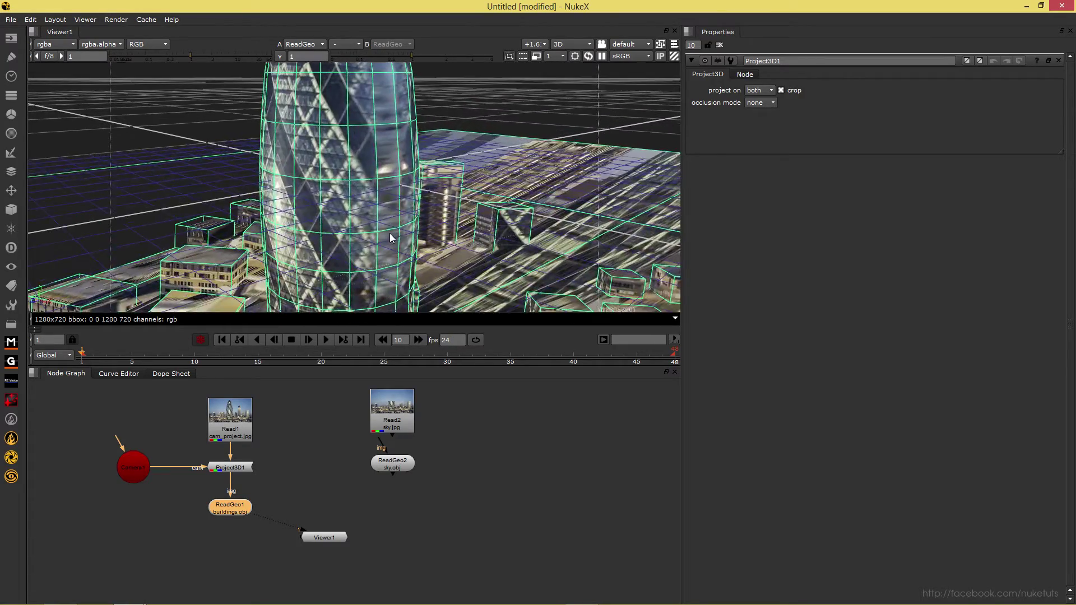
pyautogui.press('Tab')
pyautogui.press('Tab')
pyautogui.scroll(-3, 384, 237)
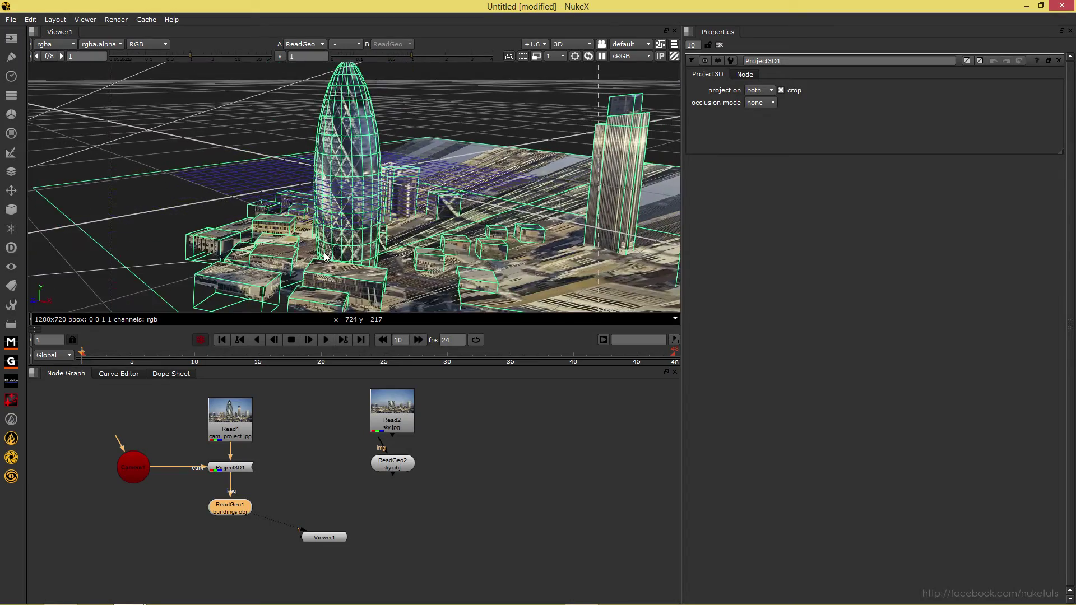
pyautogui.scroll(3, 385, 236)
pyautogui.moveTo(385, 235); pyautogui.dragTo(342, 250)
pyautogui.press('Tab')
pyautogui.press('Tab')
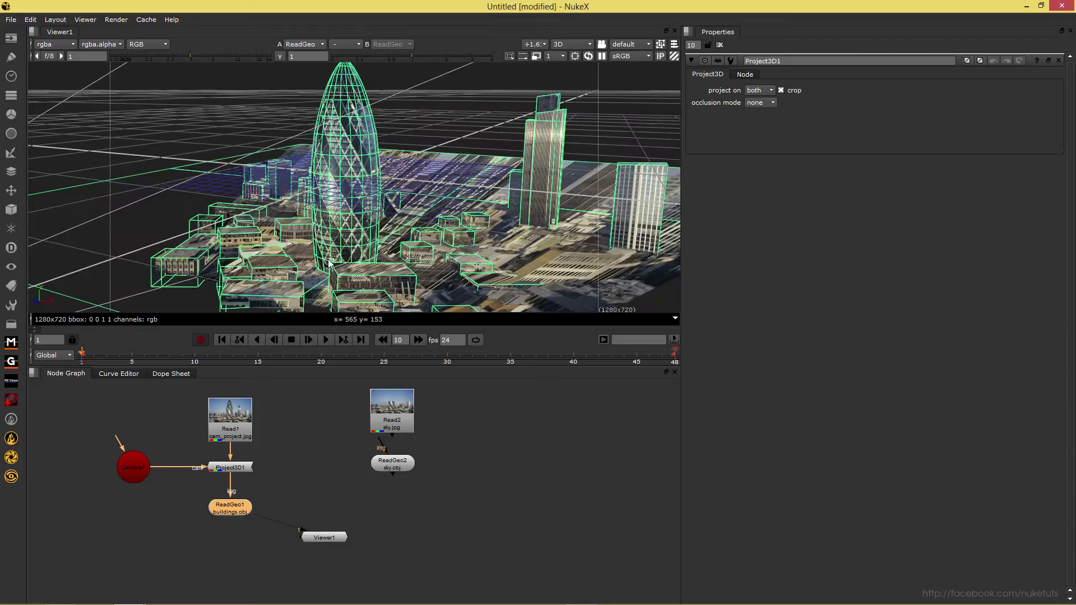
pyautogui.scroll(-2, 533, 224)
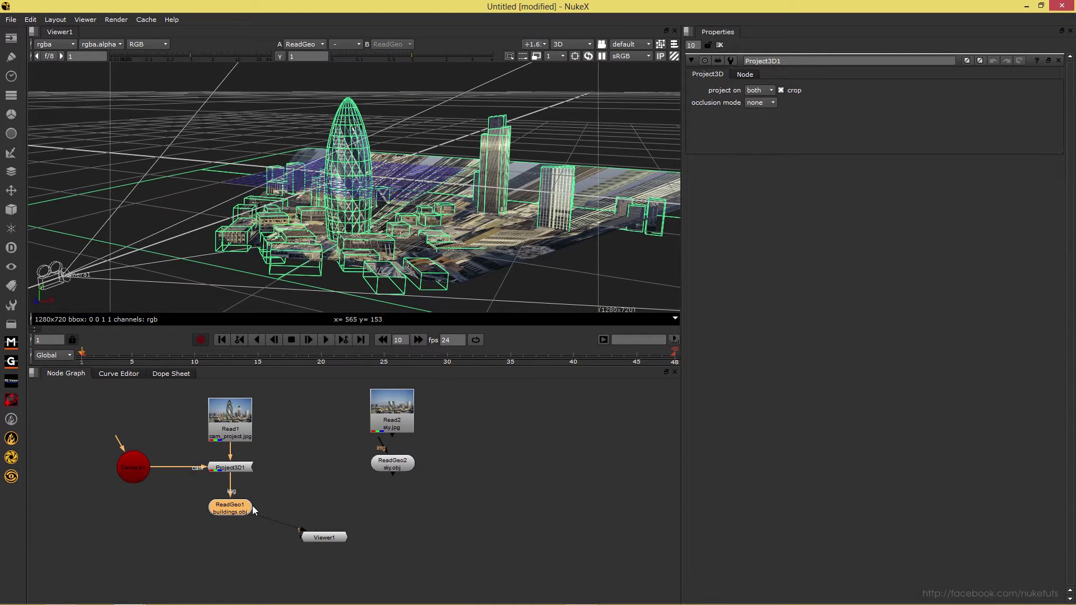
# Create Scene1 and connect Camera1 and the buildings ReadGeo1 into its inputs
pyautogui.click(150, 533)
pyautogui.press('Tab')
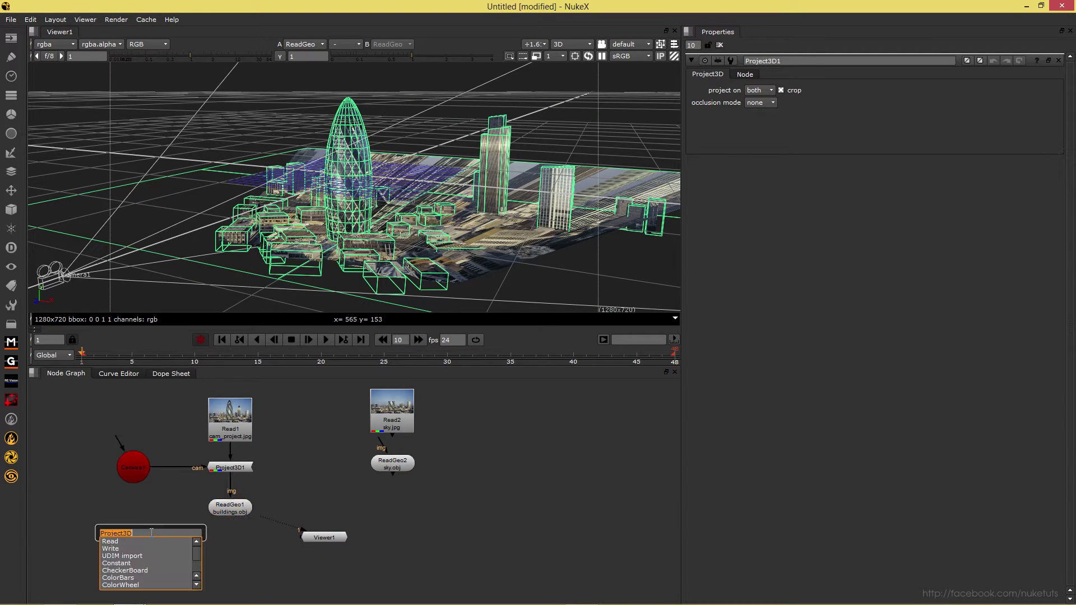
pyautogui.write('sce')
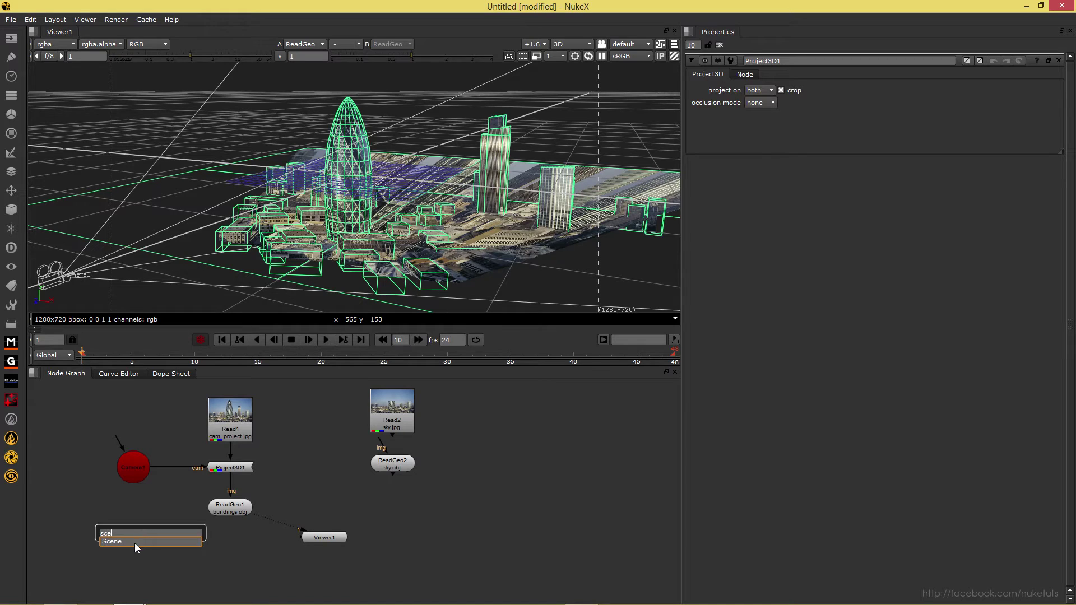
pyautogui.click(135, 543)
pyautogui.moveTo(143, 534); pyautogui.dragTo(134, 480)
pyautogui.moveTo(216, 536); pyautogui.dragTo(133, 467)
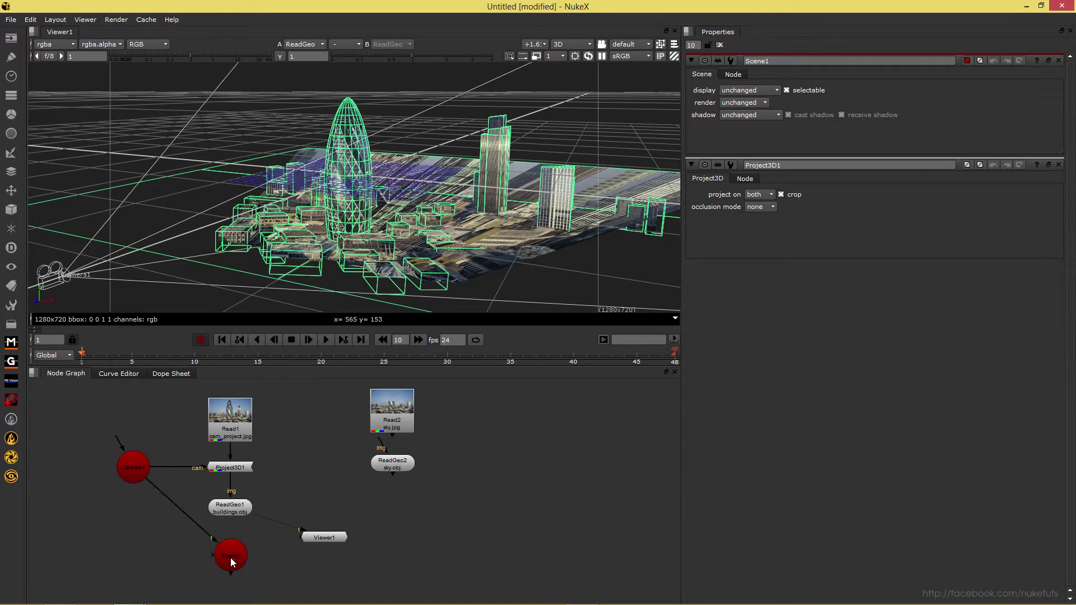
pyautogui.moveTo(231, 558); pyautogui.dragTo(215, 575)
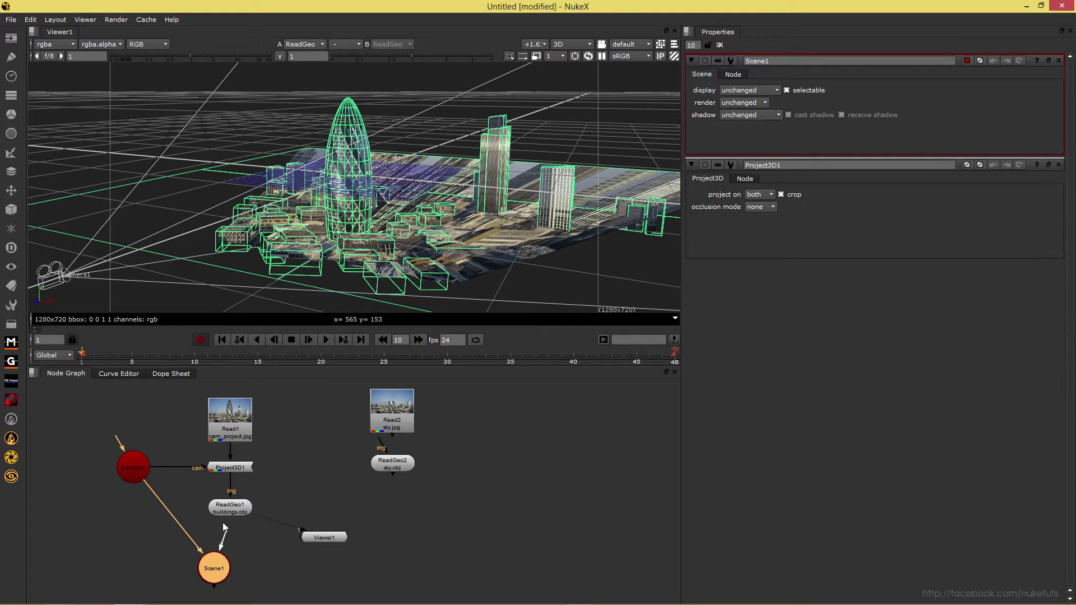
pyautogui.moveTo(223, 527); pyautogui.dragTo(227, 513)
pyautogui.moveTo(215, 577)
pyautogui.mouseDown()
pyautogui.moveTo(236, 571)
pyautogui.moveTo(237, 589)
pyautogui.moveTo(230, 567)
pyautogui.mouseUp()
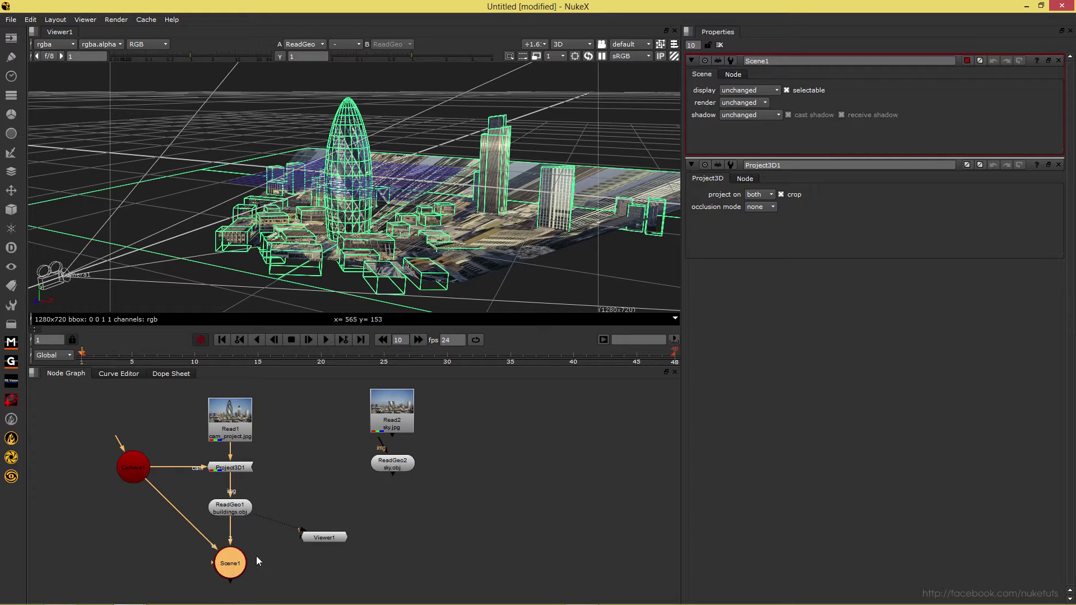
pyautogui.click(404, 467)
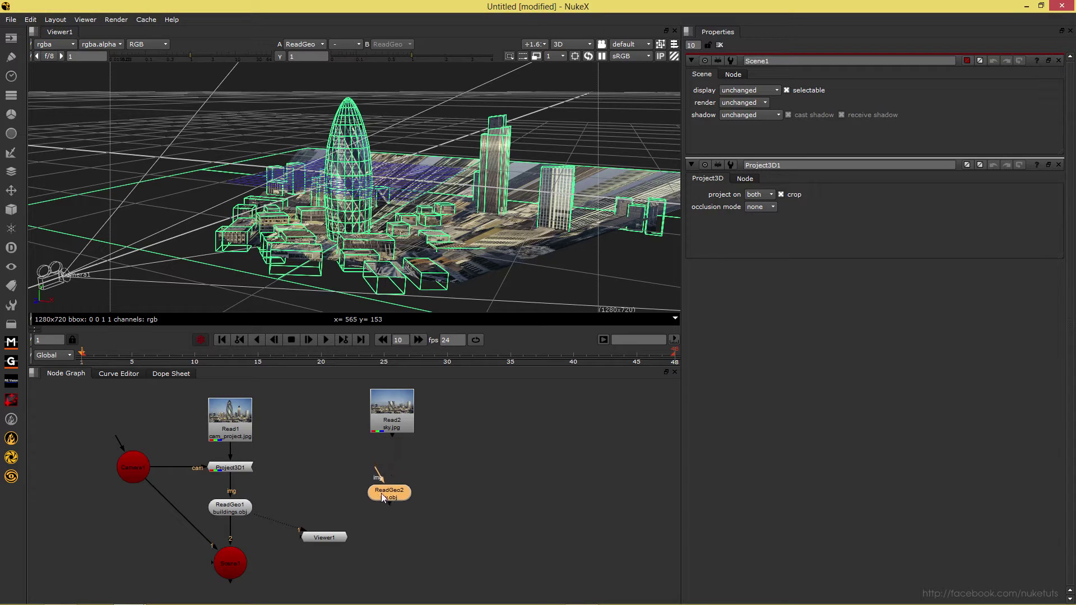
# Link Project3D2 to Camera1 and the sky photo, and feed it into the sky geometry
pyautogui.moveTo(382, 501); pyautogui.dragTo(382, 509)
pyautogui.click(385, 465)
pyautogui.click(233, 468)
pyautogui.click(381, 470)
pyautogui.moveTo(388, 461); pyautogui.dragTo(129, 472)
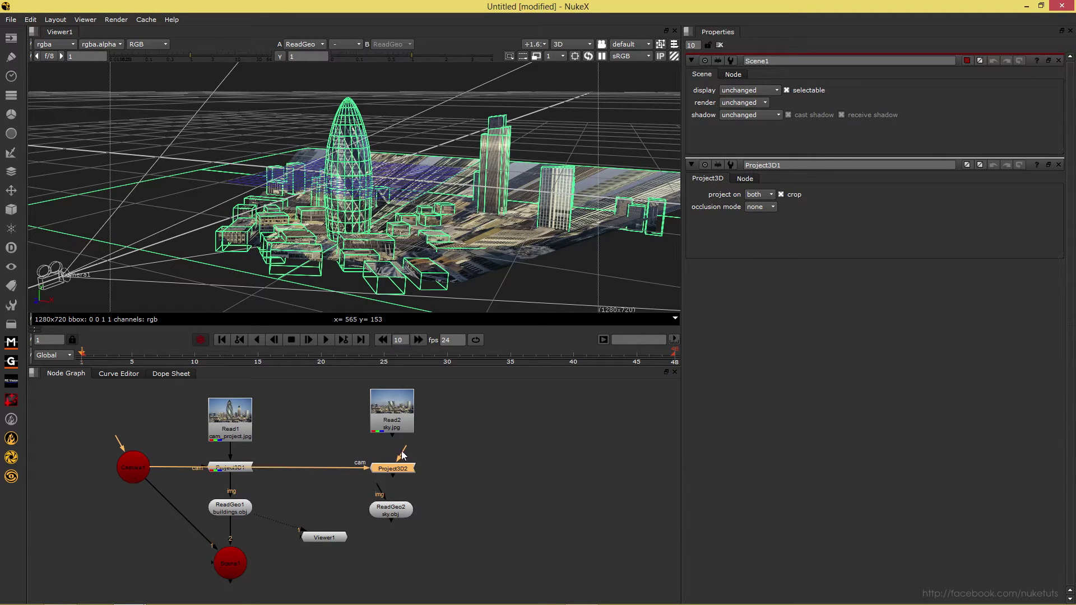
pyautogui.moveTo(404, 451); pyautogui.dragTo(393, 424)
pyautogui.moveTo(376, 497); pyautogui.dragTo(393, 470)
# View the sky geometry and orbit around the projected sky in 3D
pyautogui.moveTo(394, 508); pyautogui.dragTo(395, 505)
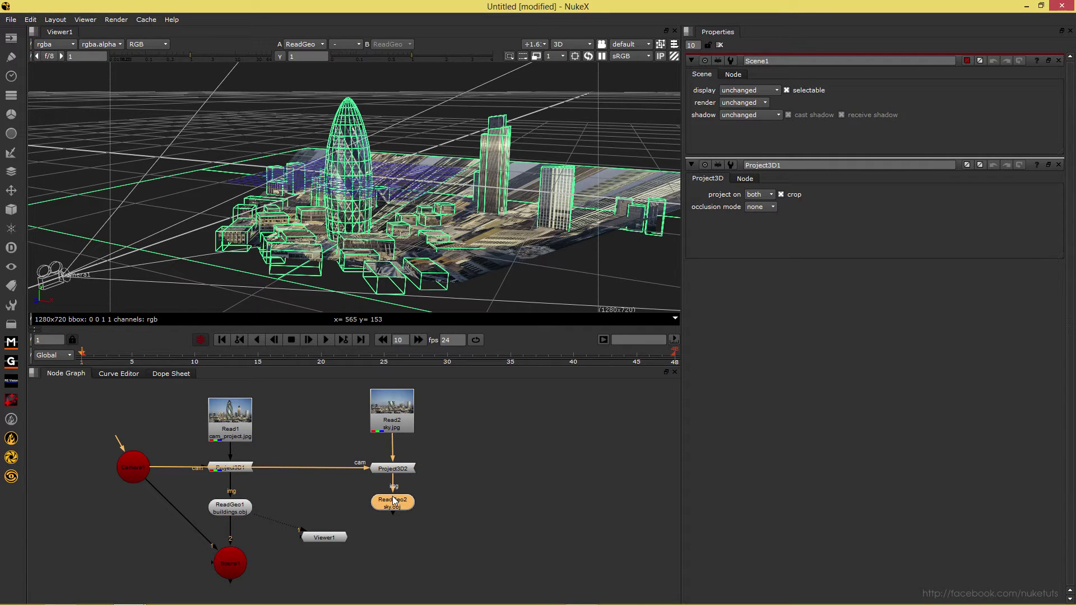
pyautogui.moveTo(303, 530); pyautogui.dragTo(394, 502)
pyautogui.moveTo(570, 187); pyautogui.dragTo(514, 217)
pyautogui.press('Tab')
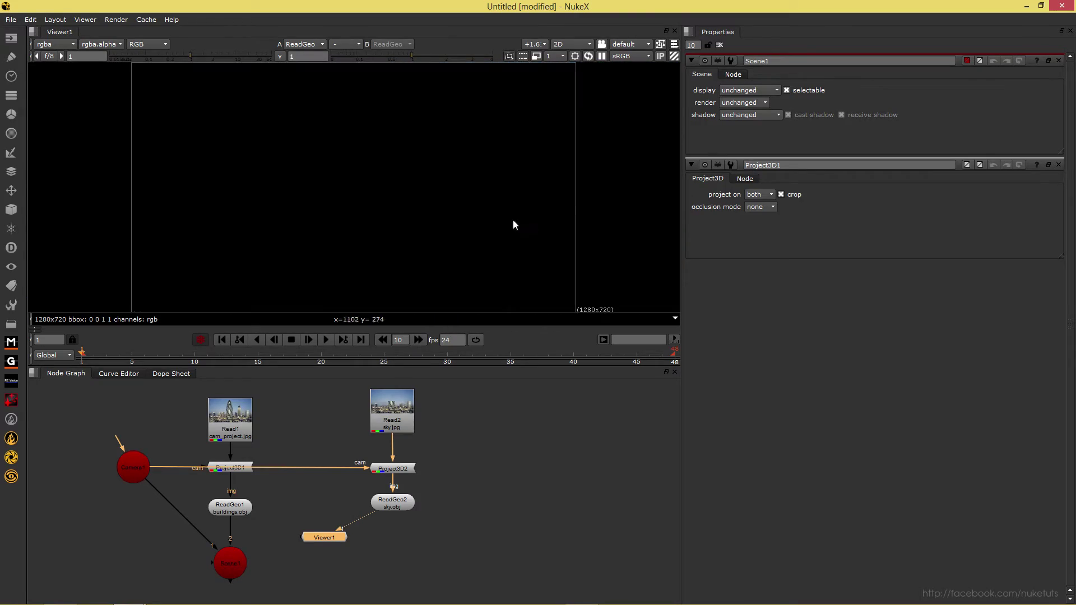
pyautogui.press('Tab')
# Connect the sky ReadGeo2 into Scene1 and orbit to see buildings inside the sky dome
pyautogui.click(309, 427)
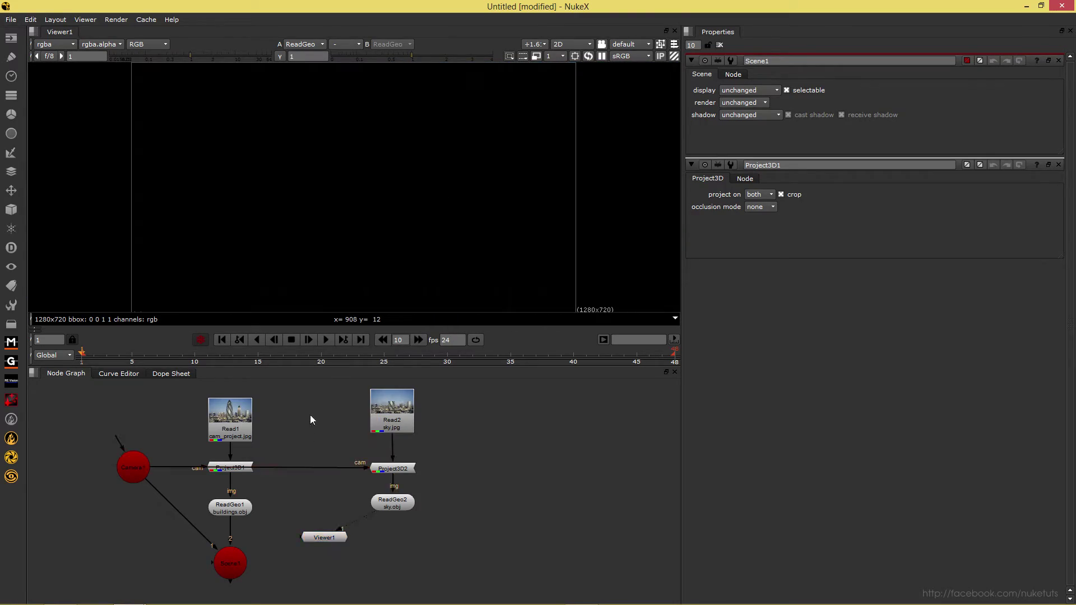
pyautogui.press('Tab')
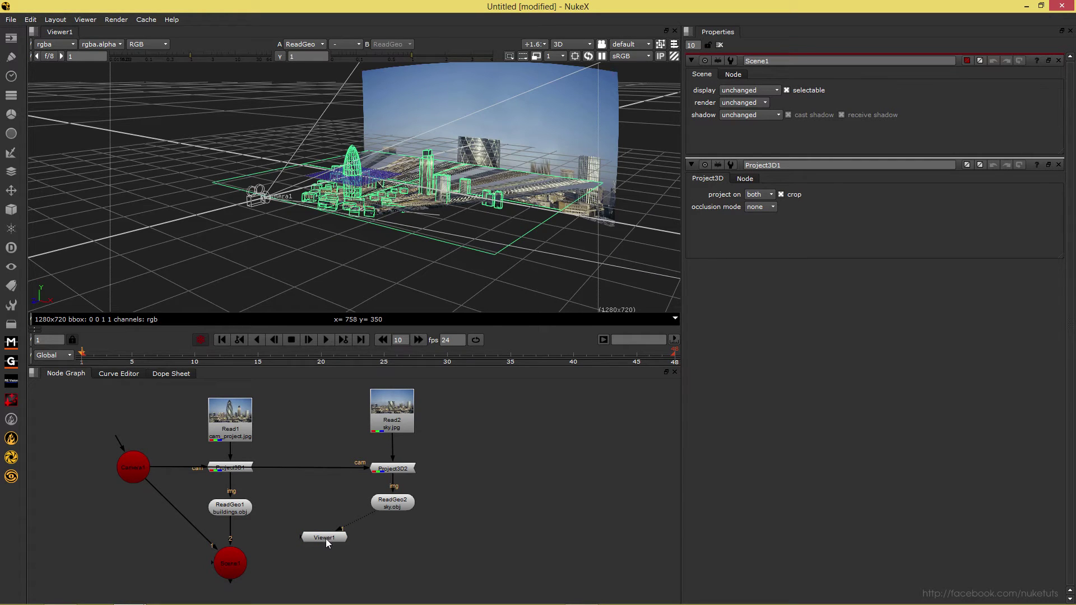
pyautogui.moveTo(325, 539); pyautogui.dragTo(389, 580)
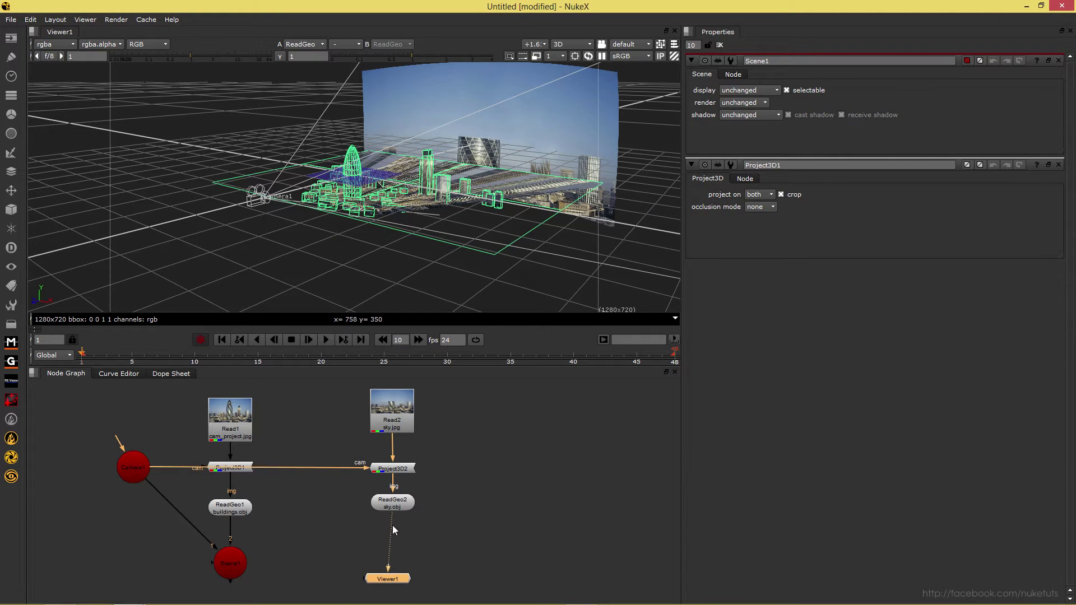
pyautogui.moveTo(392, 511); pyautogui.dragTo(231, 567)
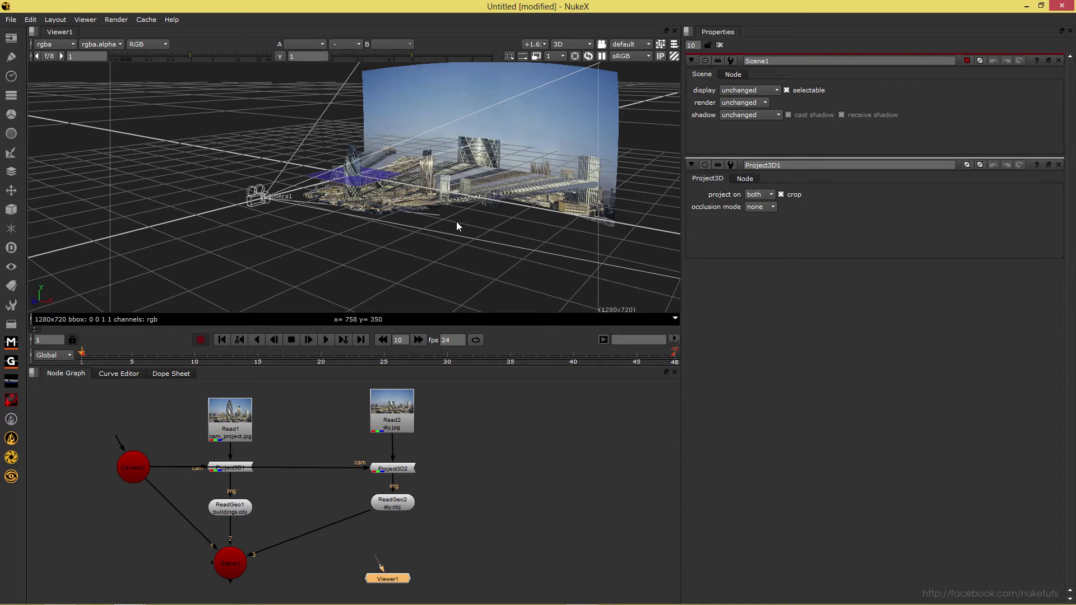
pyautogui.moveTo(456, 221); pyautogui.dragTo(337, 284)
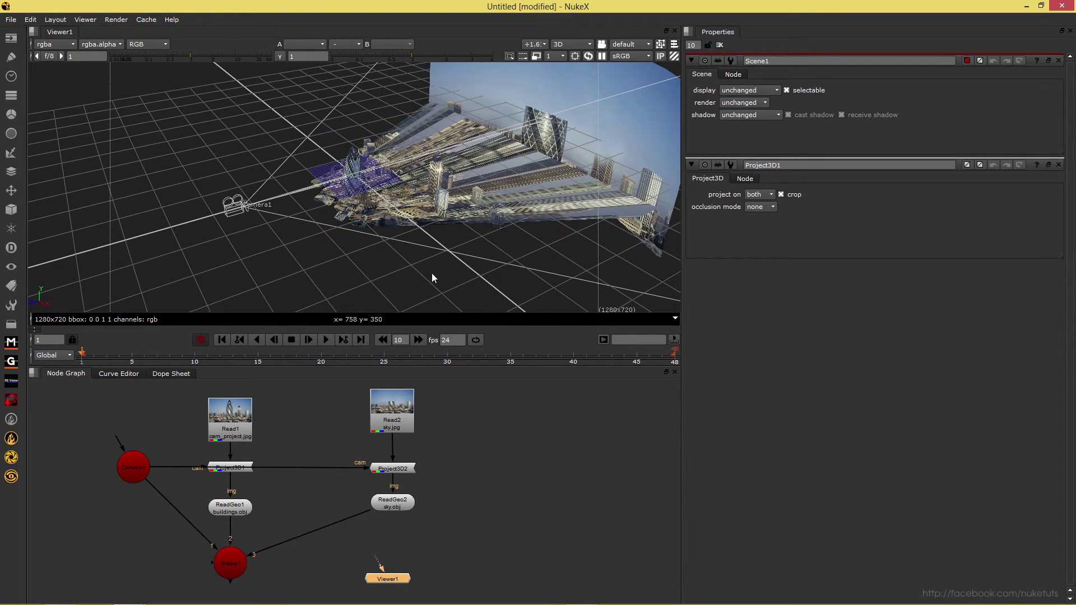
pyautogui.click(229, 566)
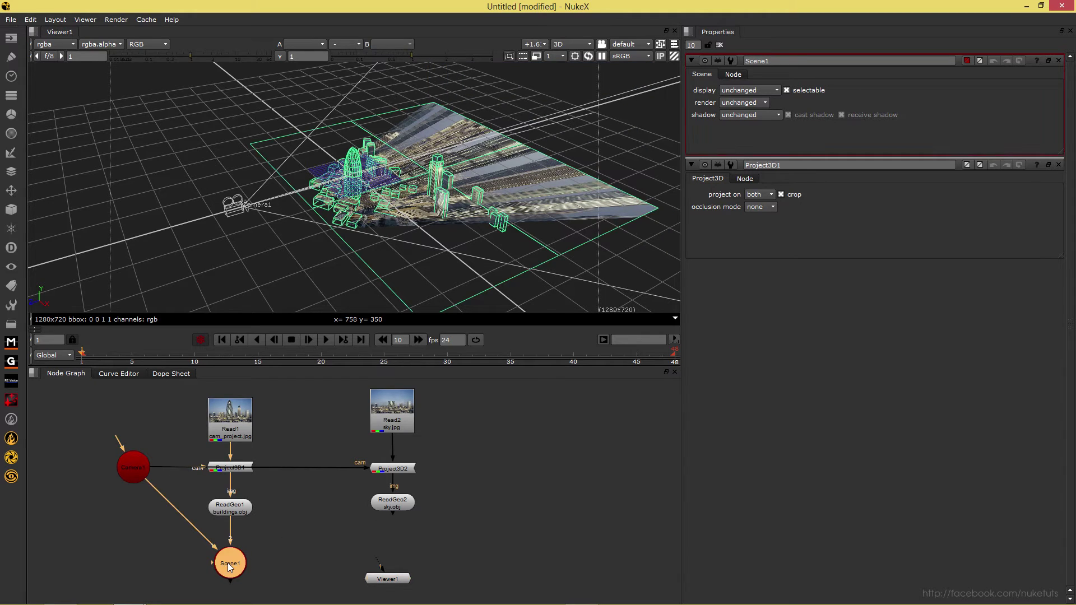
pyautogui.moveTo(445, 223); pyautogui.dragTo(425, 273)
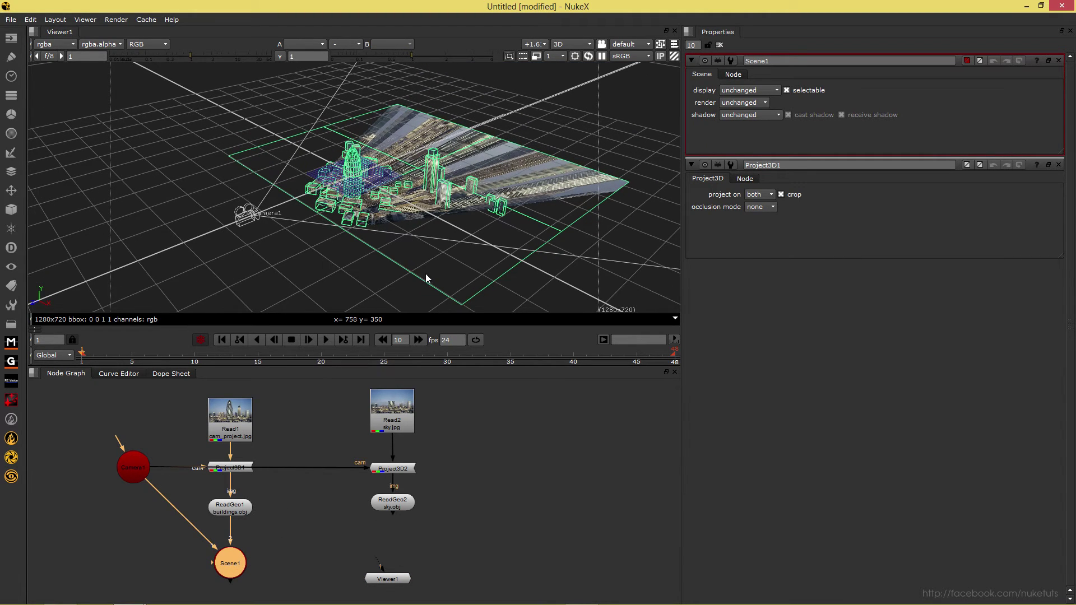
pyautogui.moveTo(392, 518); pyautogui.dragTo(228, 569)
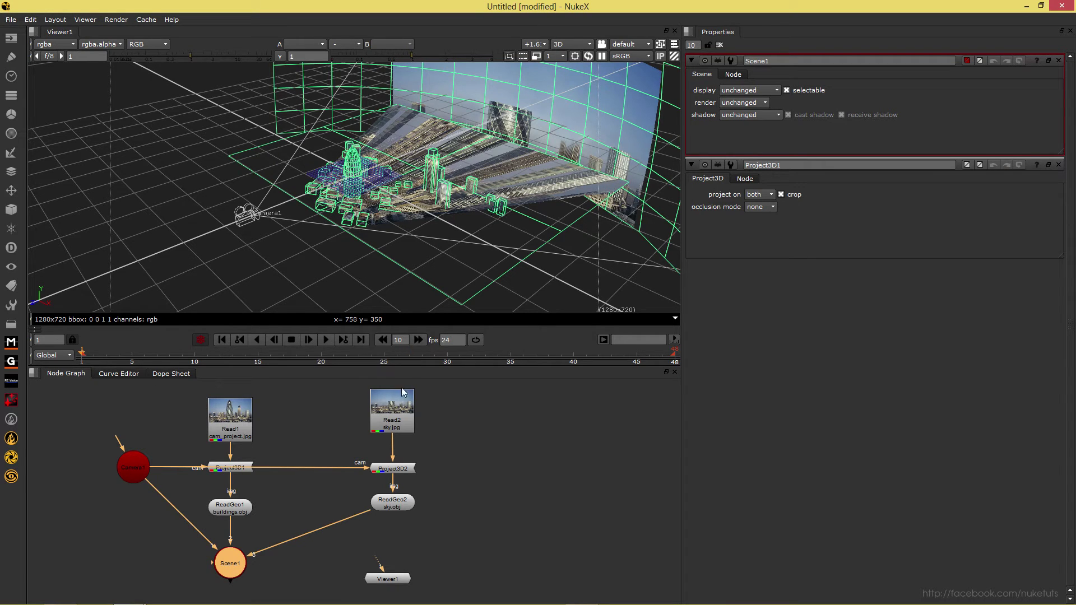
# Frame the whole node tree and create a ScanlineRender node
pyautogui.scroll(5, 361, 481)
pyautogui.scroll(-8, 331, 509)
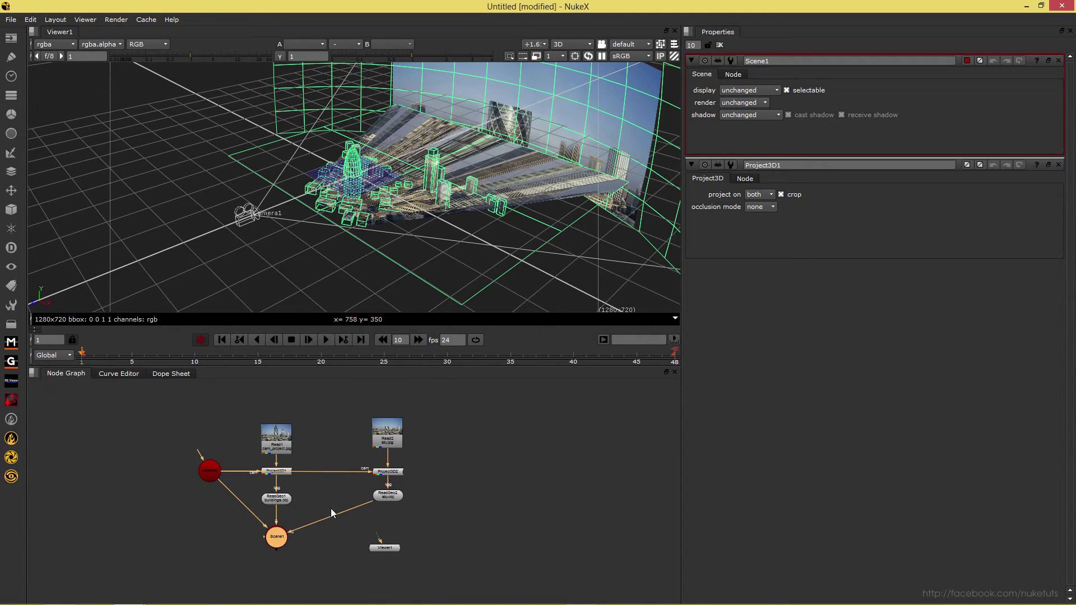
pyautogui.scroll(2, 345, 506)
pyautogui.moveTo(346, 503); pyautogui.dragTo(331, 494)
pyautogui.press('Tab')
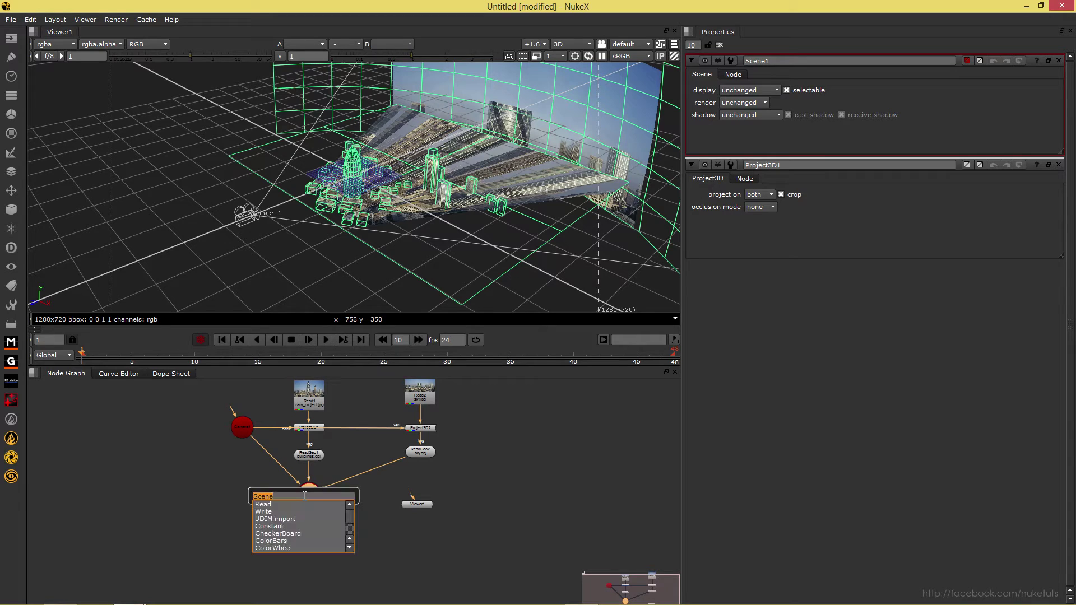
pyautogui.write('sc')
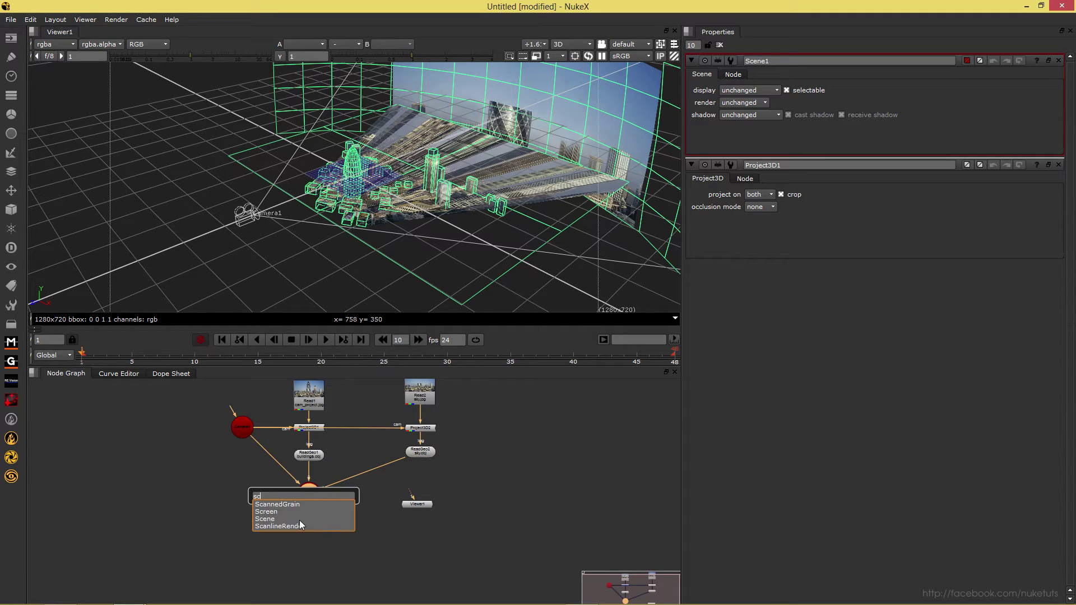
pyautogui.click(298, 526)
pyautogui.press('Tab')
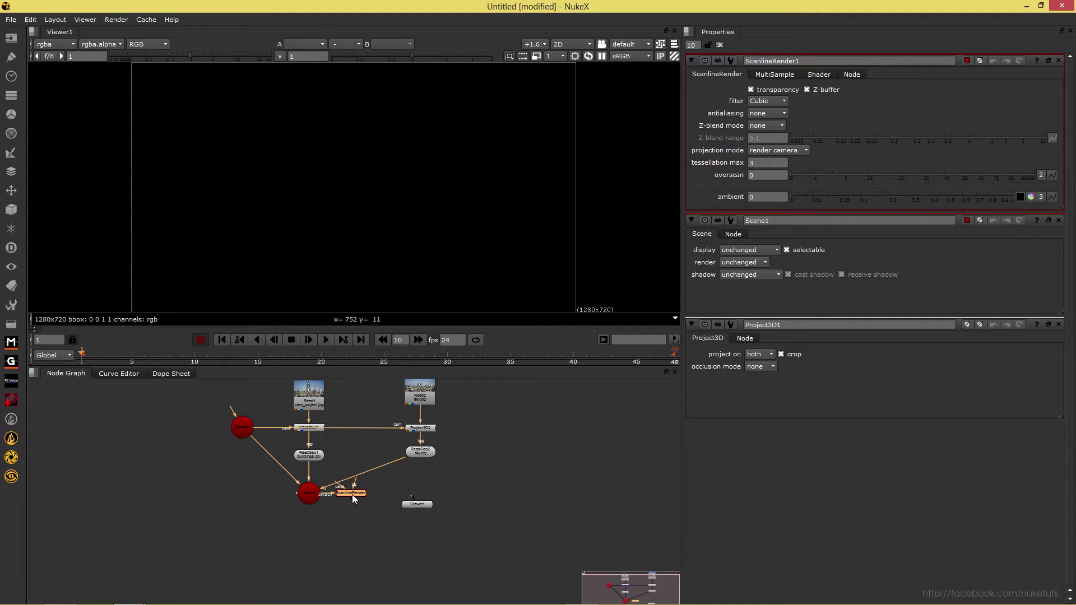
# Place ScanlineRender1 under Scene1 and view its 1280x720 render of the buildings
pyautogui.moveTo(352, 495); pyautogui.dragTo(307, 550)
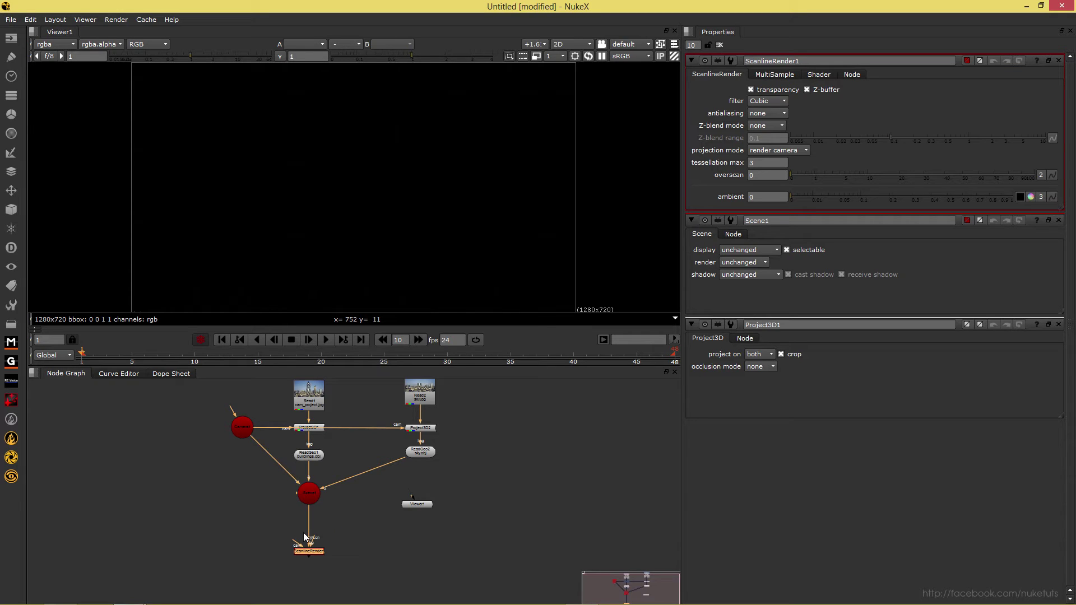
pyautogui.scroll(2, 307, 547)
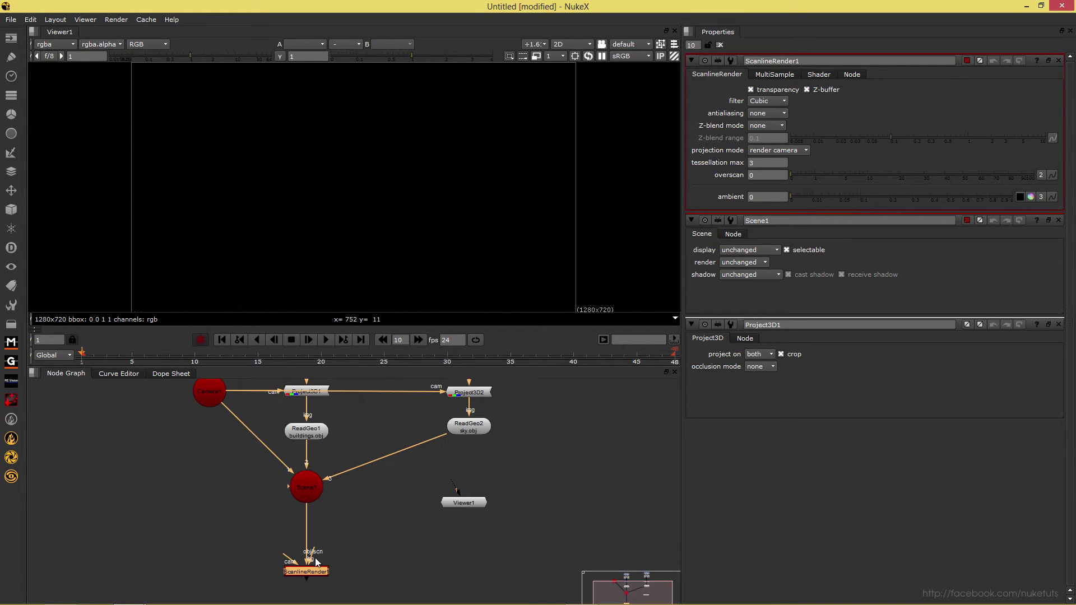
pyautogui.moveTo(314, 567); pyautogui.dragTo(342, 566)
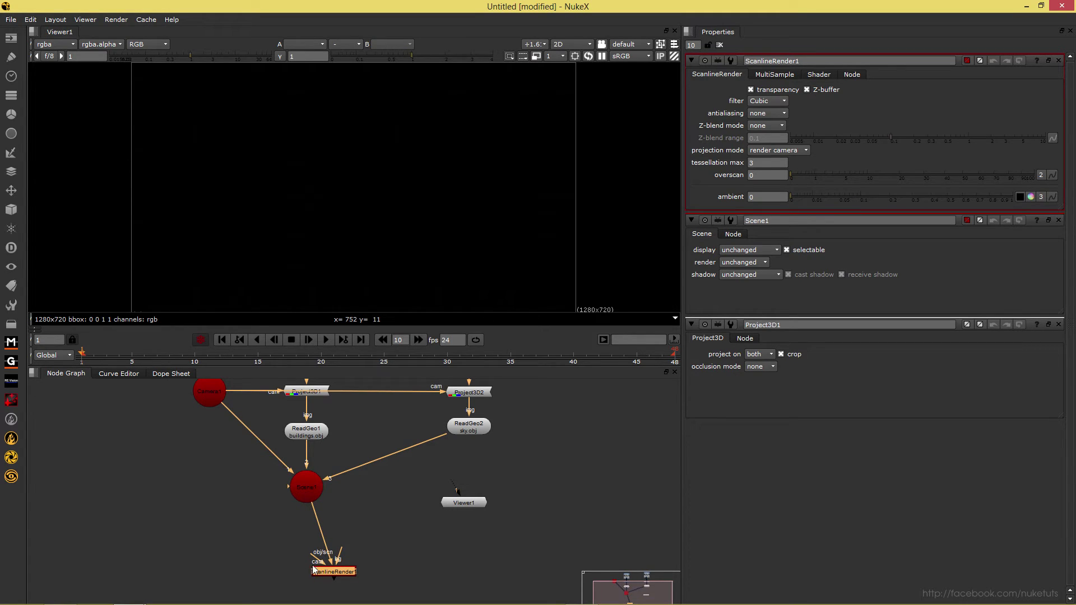
pyautogui.moveTo(320, 572); pyautogui.dragTo(294, 552)
pyautogui.press('1')
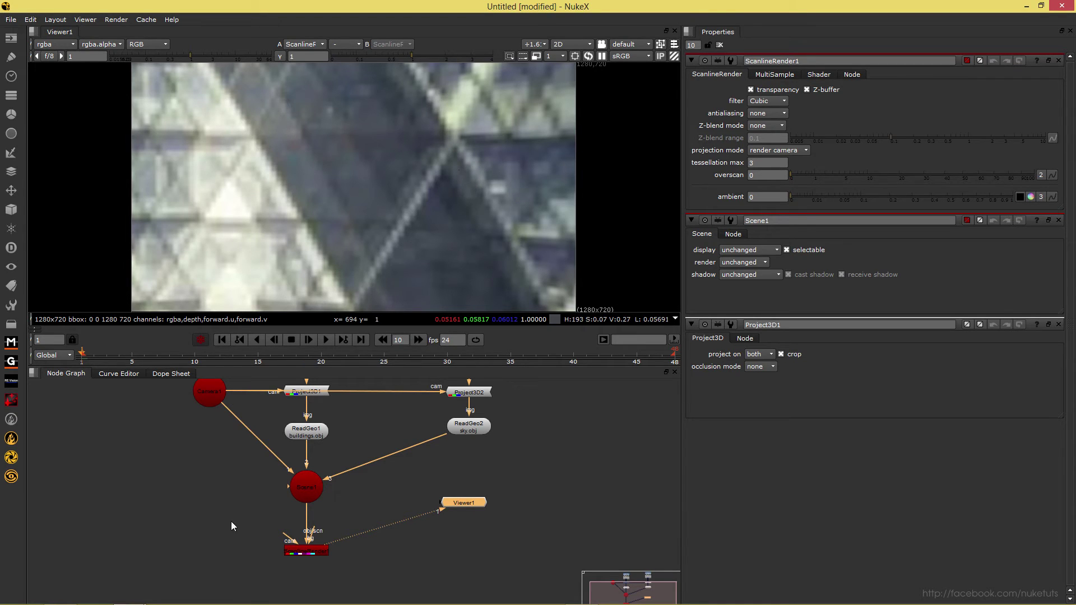
# Add a new Camera2 node to the node graph
pyautogui.click(170, 500)
pyautogui.press('Tab')
pyautogui.write('Camera')
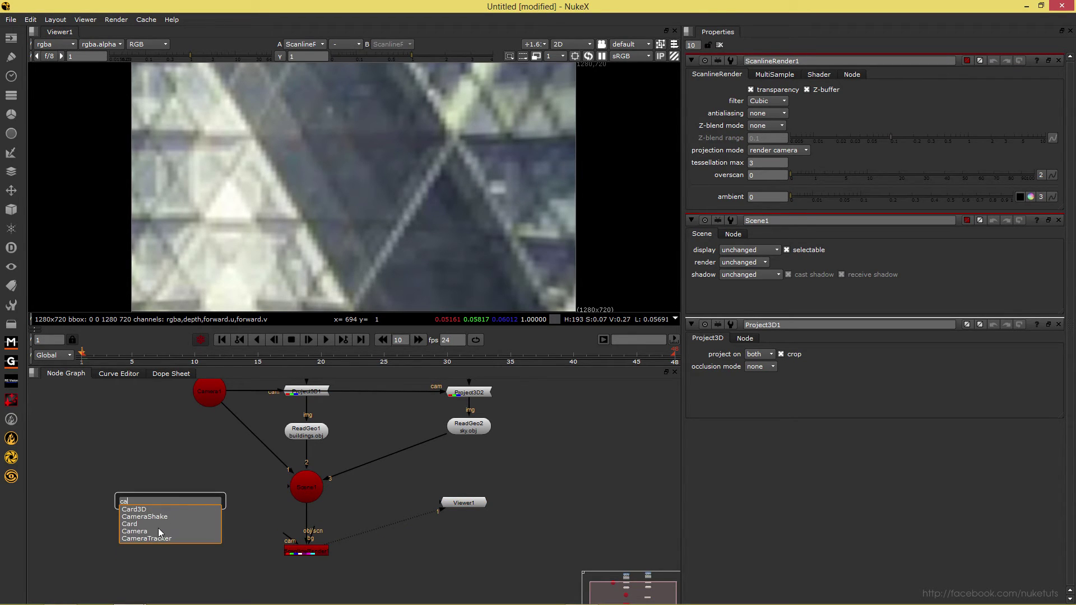
pyautogui.click(158, 532)
pyautogui.click(196, 549)
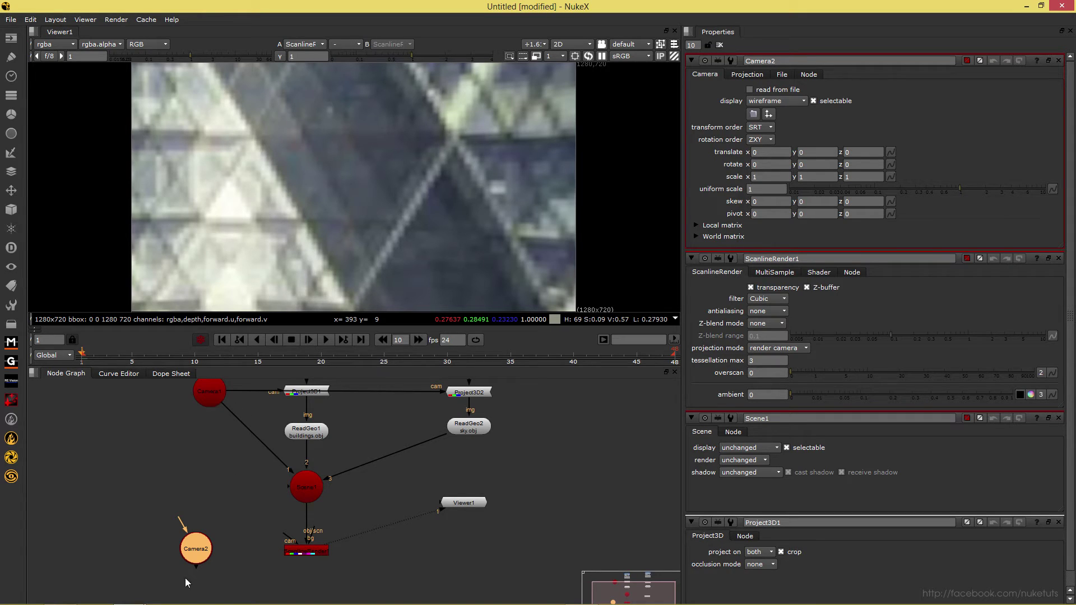
# Connect ScanlineRender1's camera input to Camera2 and open Camera2's properties
pyautogui.click(214, 395)
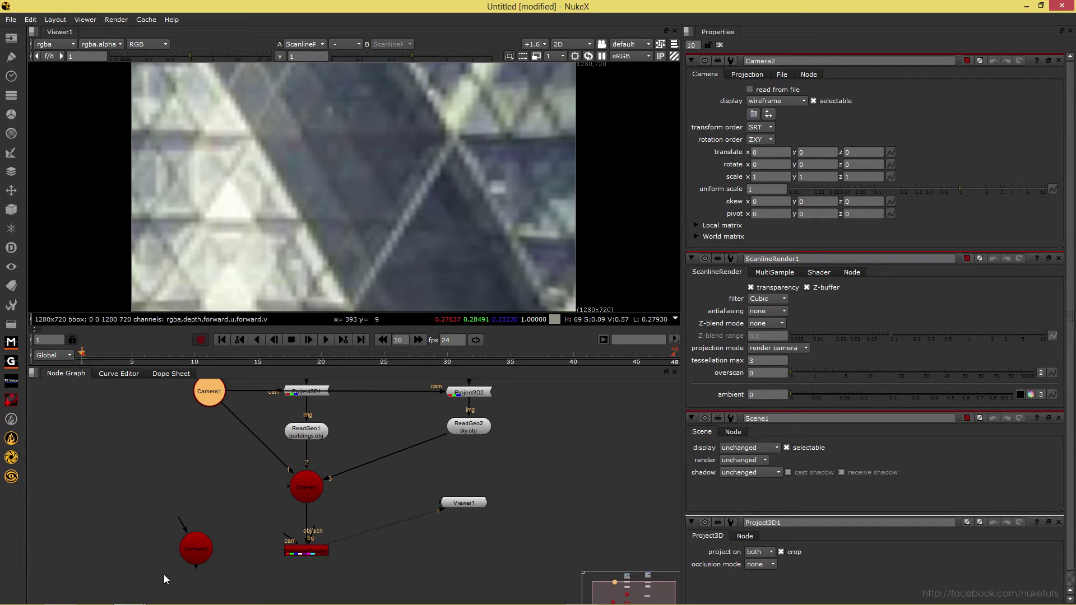
pyautogui.click(196, 550)
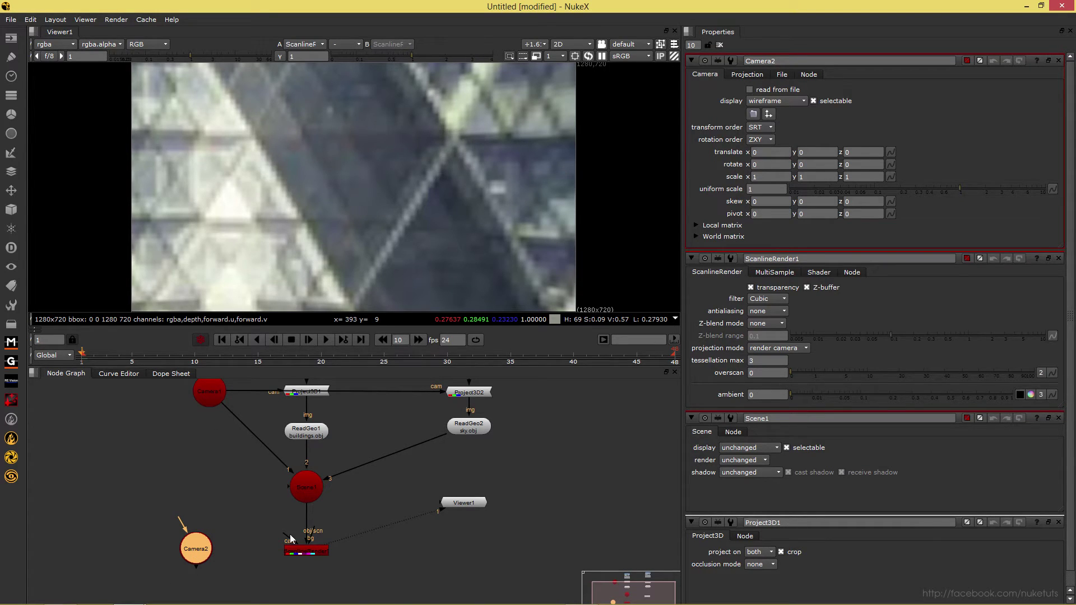
pyautogui.moveTo(288, 540); pyautogui.dragTo(198, 556)
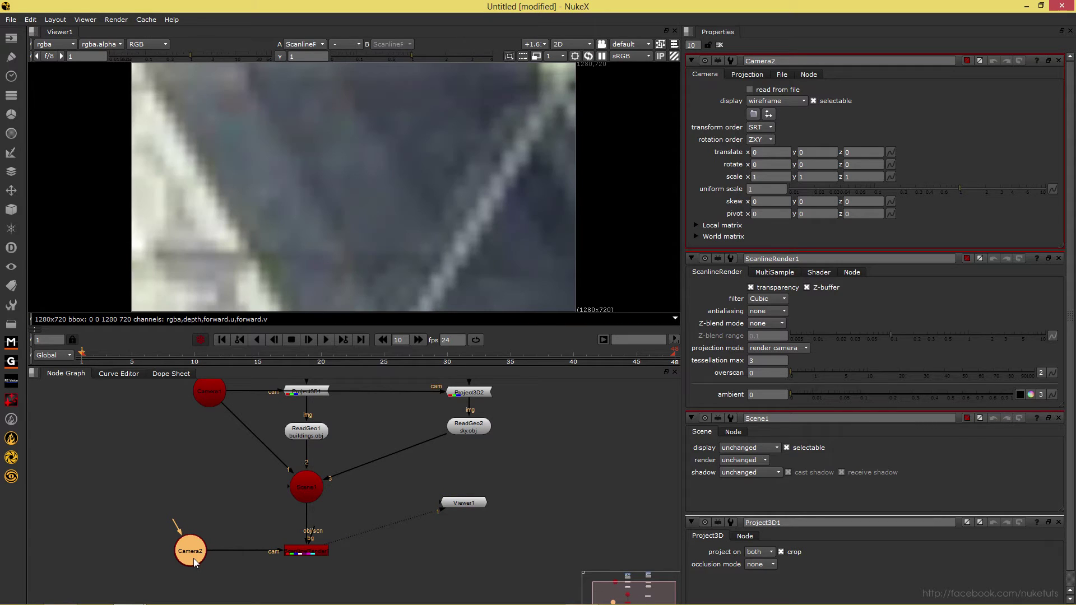
pyautogui.click(720, 45)
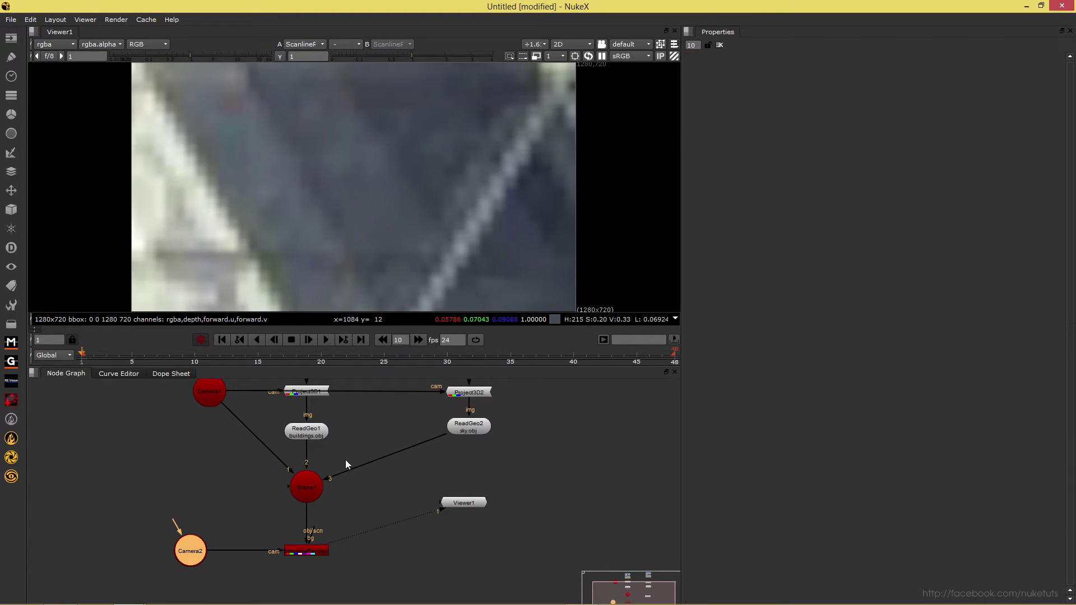
pyautogui.doubleClick(195, 548)
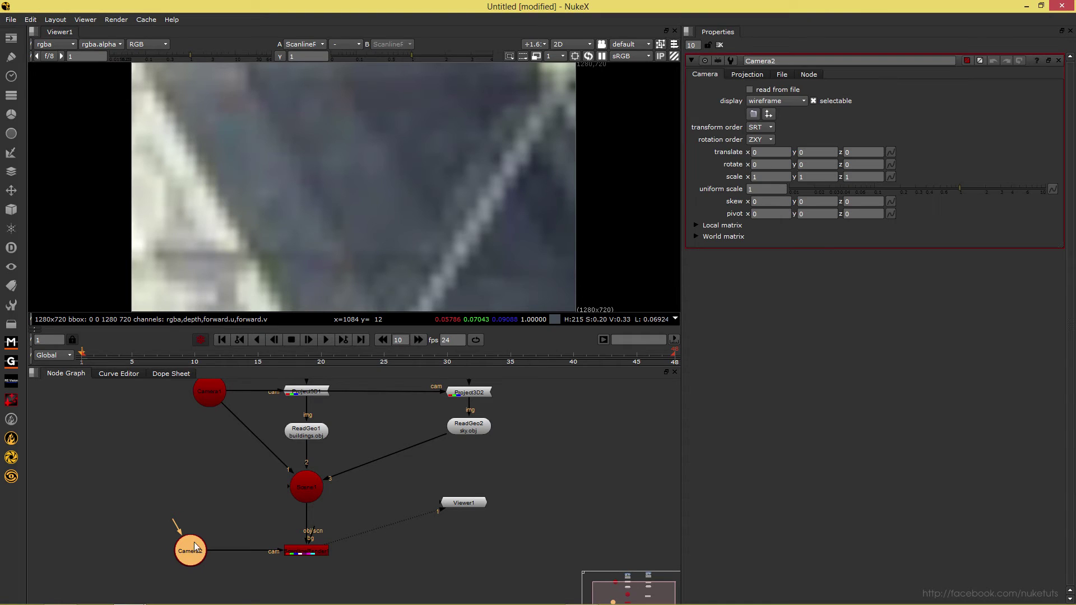
# Open Camera1 for reference and set Camera2's focal length to 35
pyautogui.click(213, 387)
pyautogui.doubleClick(213, 387)
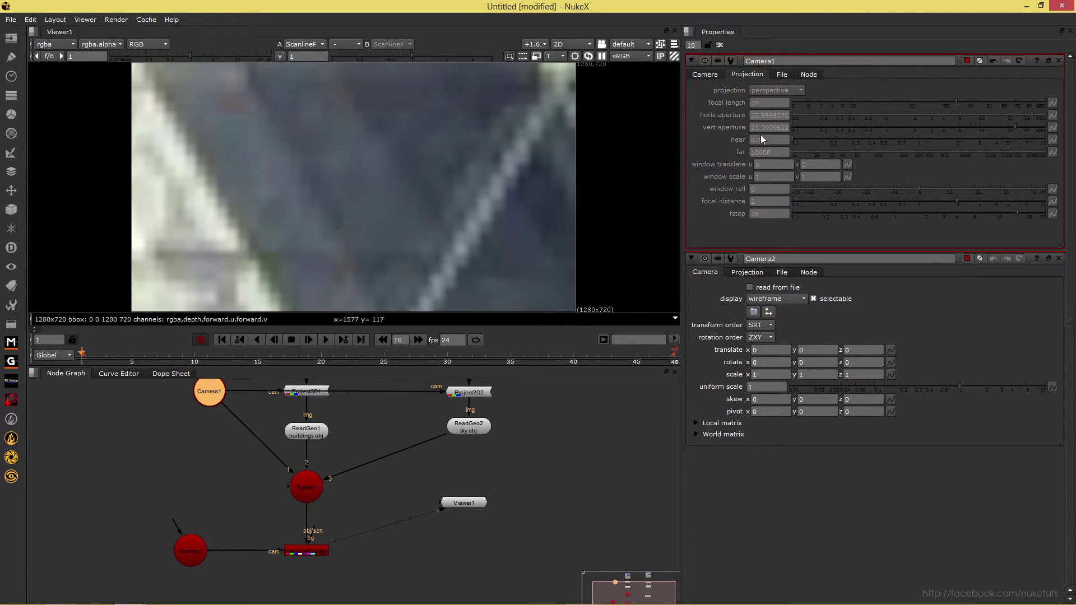
pyautogui.click(748, 273)
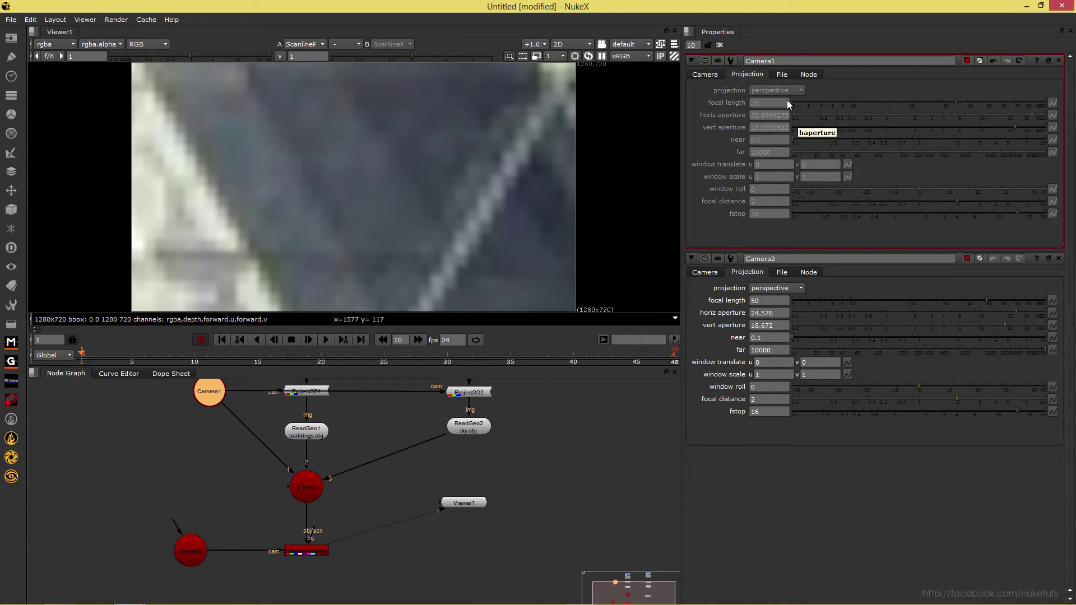
pyautogui.click(768, 300)
pyautogui.press('BackSpace')
pyautogui.press('BackSpace')
pyautogui.write('35')
pyautogui.press('Return')
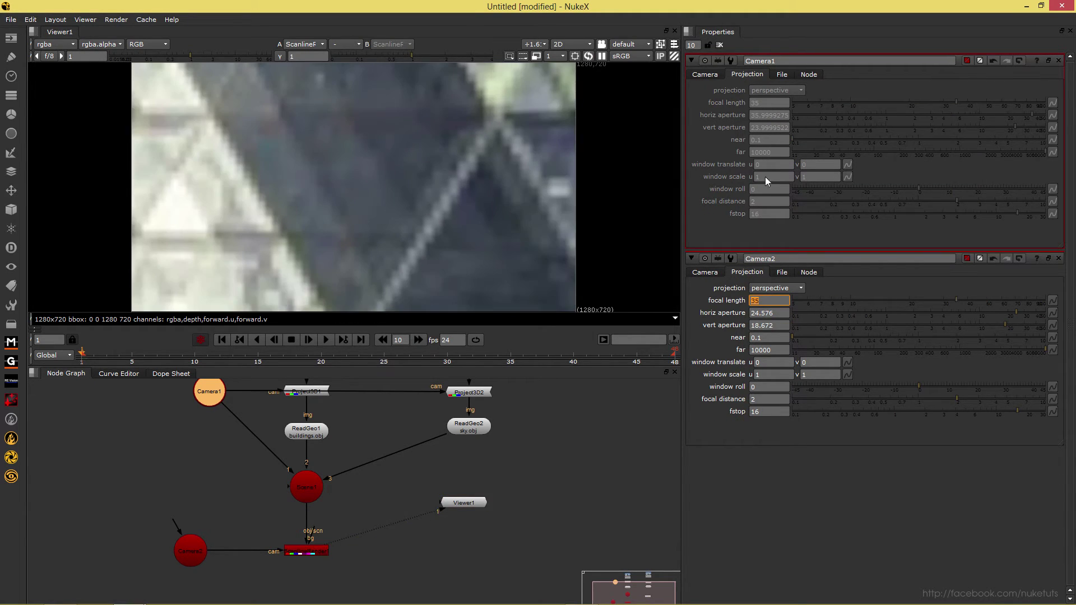
# Set Camera2's apertures to 35.9999275 horizontal and 23.9999522 vertical
pyautogui.press('Tab')
pyautogui.write('3')
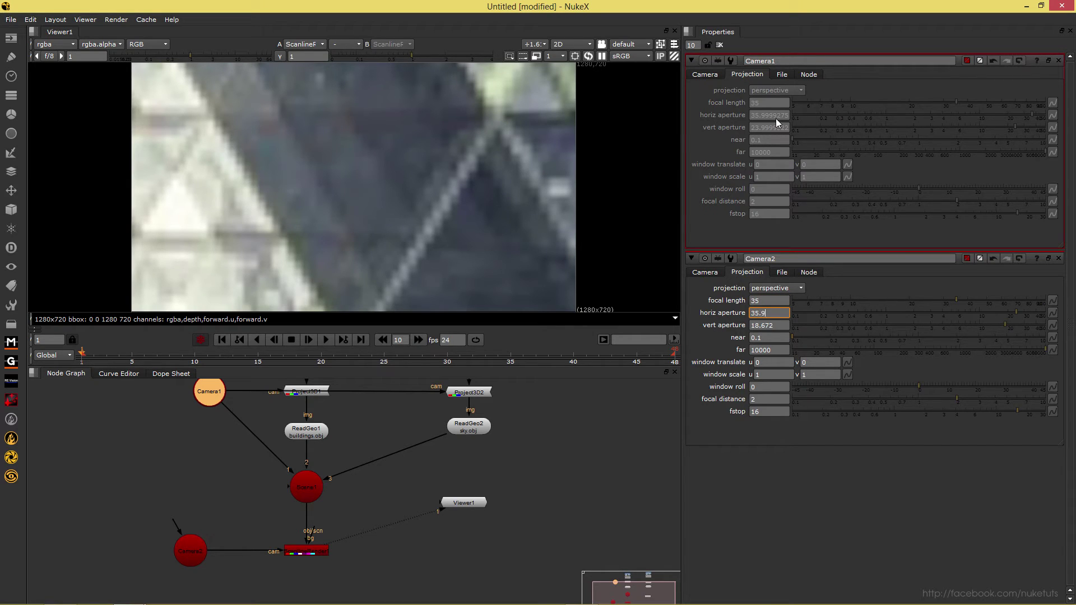
pyautogui.write('5')
pyautogui.press('Tab')
pyautogui.write('23.')
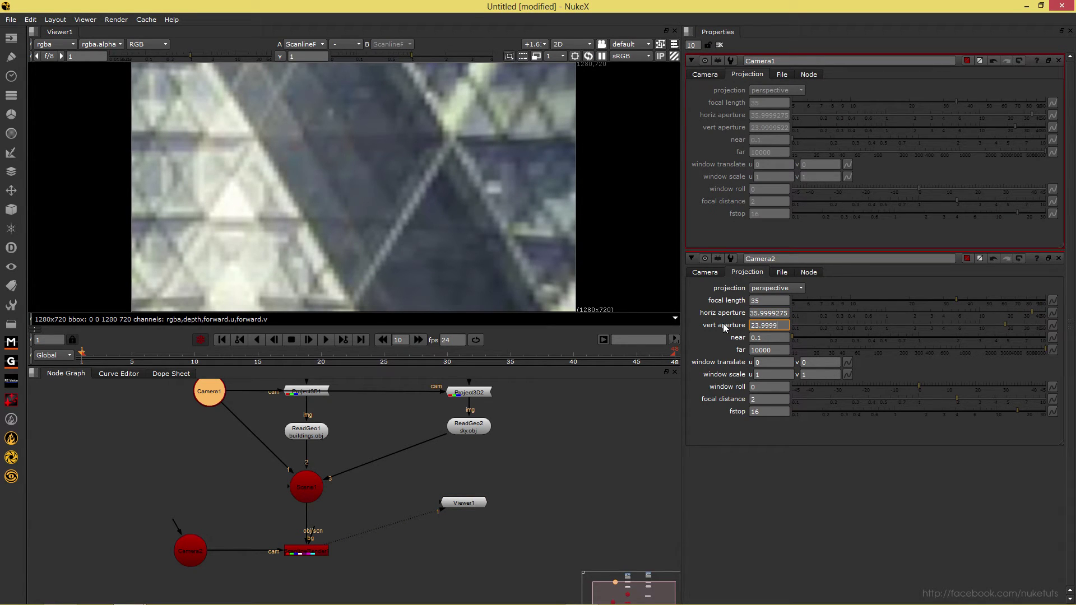
pyautogui.write('9999522')
pyautogui.press('Return')
pyautogui.click(769, 338)
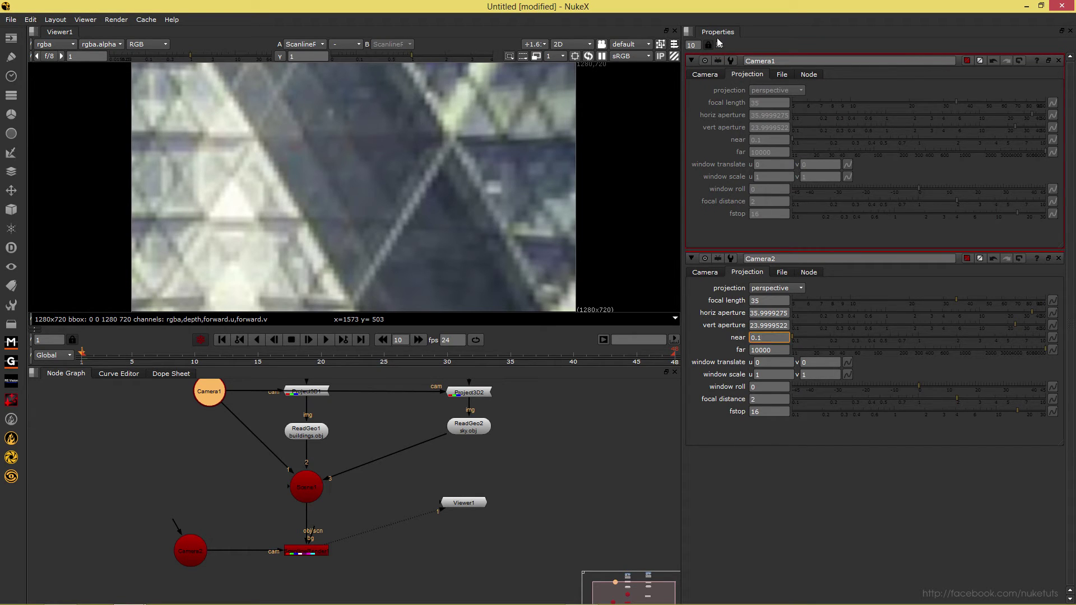
# Close the camera panels and orbit the 3D scene to see the cameras
pyautogui.click(721, 45)
pyautogui.press('Tab')
pyautogui.moveTo(570, 211); pyautogui.dragTo(381, 261)
# Orbit the 3D scene and drag Camera2 back out of the buildings to sit beside Camera1
pyautogui.click(385, 243)
pyautogui.doubleClick(189, 554)
pyautogui.click(513, 412)
pyautogui.moveTo(471, 185); pyautogui.dragTo(275, 254)
pyautogui.scroll(5, 378, 247)
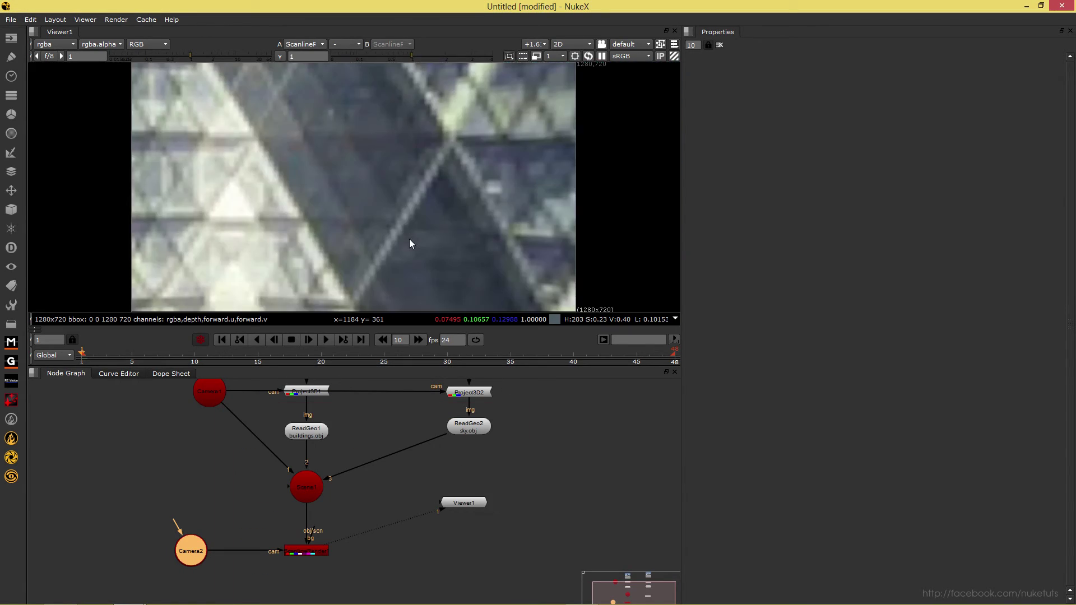
pyautogui.scroll(-4, 409, 238)
pyautogui.scroll(4, 417, 170)
pyautogui.scroll(-4, 446, 177)
pyautogui.scroll(4, 342, 236)
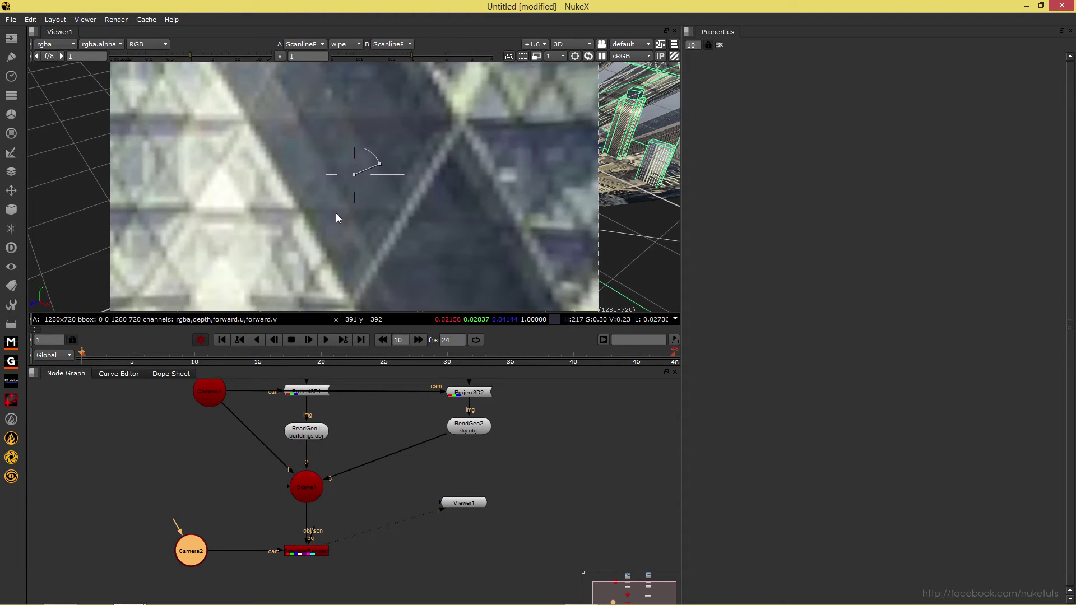
pyautogui.scroll(-4, 413, 164)
pyautogui.doubleClick(199, 543)
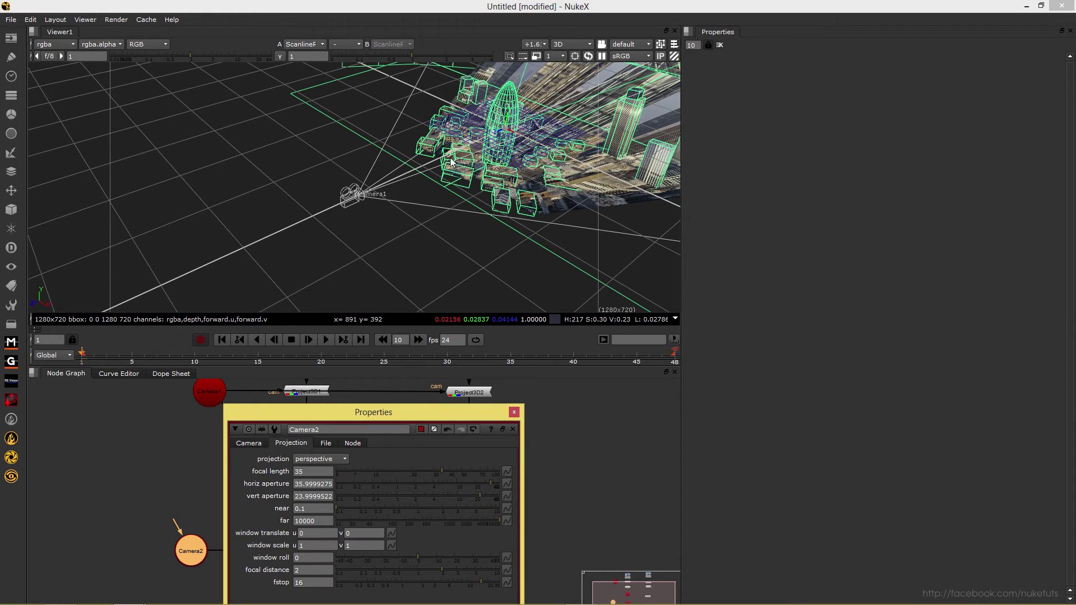
pyautogui.moveTo(501, 131); pyautogui.dragTo(326, 236)
# Open Camera1's properties alongside Camera2's, both showing their transform settings
pyautogui.moveTo(304, 422); pyautogui.dragTo(456, 415)
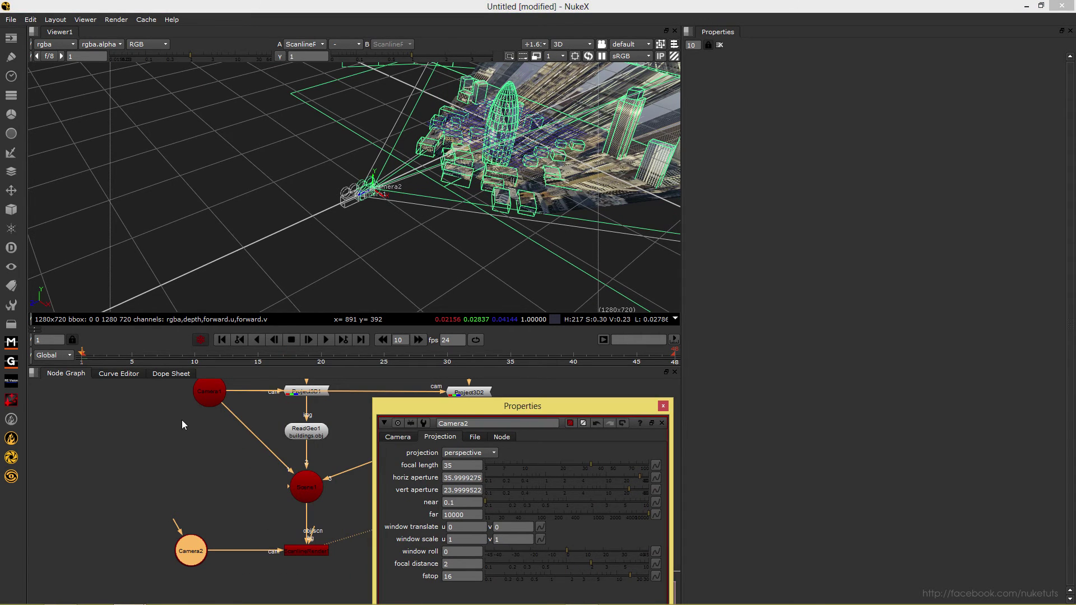
pyautogui.doubleClick(215, 398)
pyautogui.click(599, 398)
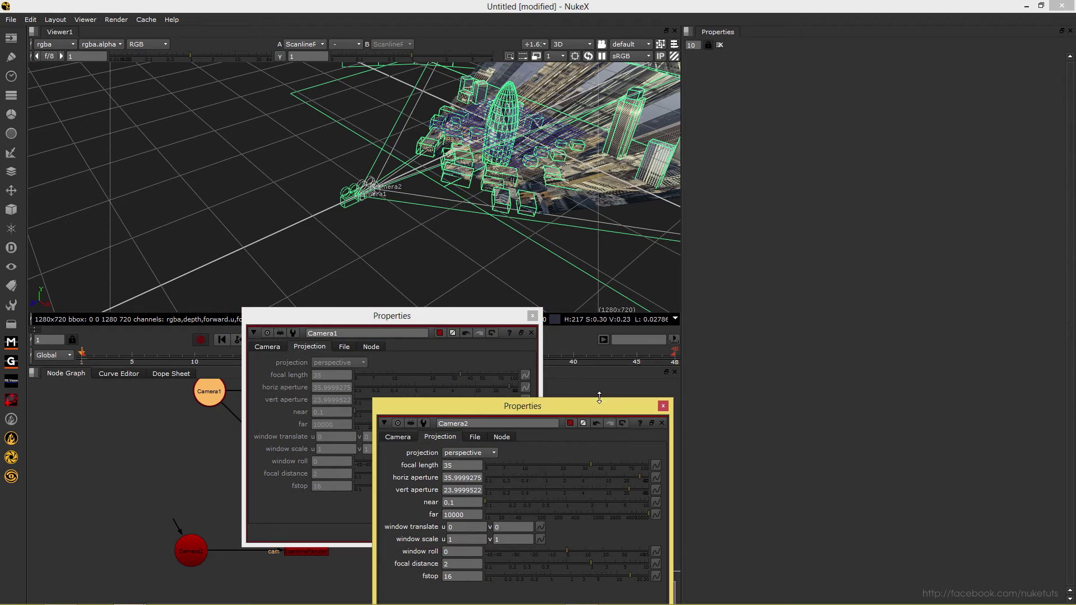
pyautogui.click(399, 438)
pyautogui.click(269, 348)
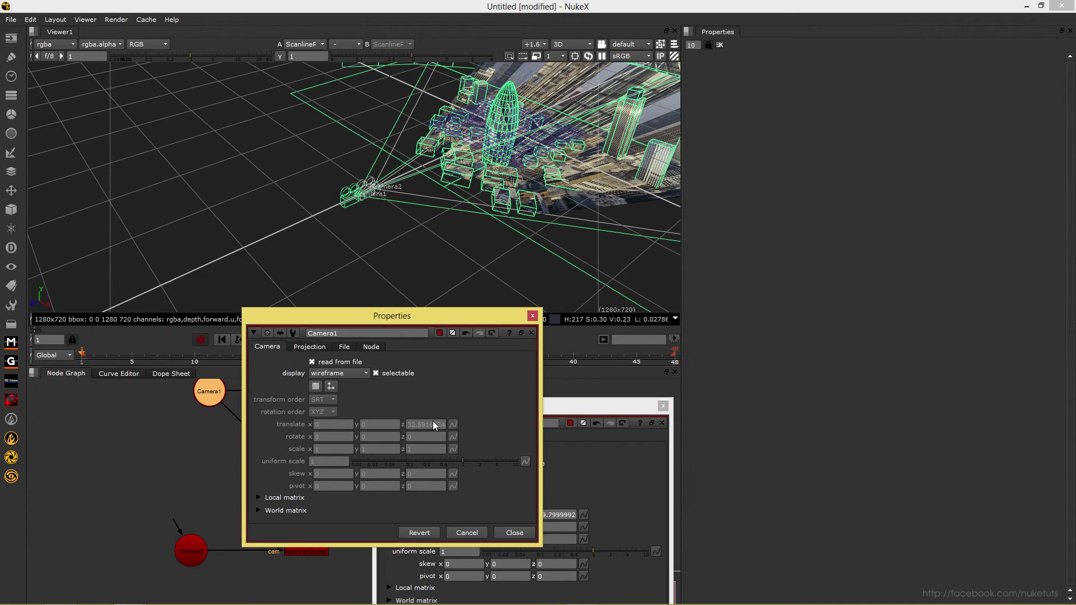
# Arrange the panels to compare translate z: Camera1 upper right (32.5916824), Camera2 lower right (~29.8)
pyautogui.moveTo(403, 315); pyautogui.dragTo(231, 320)
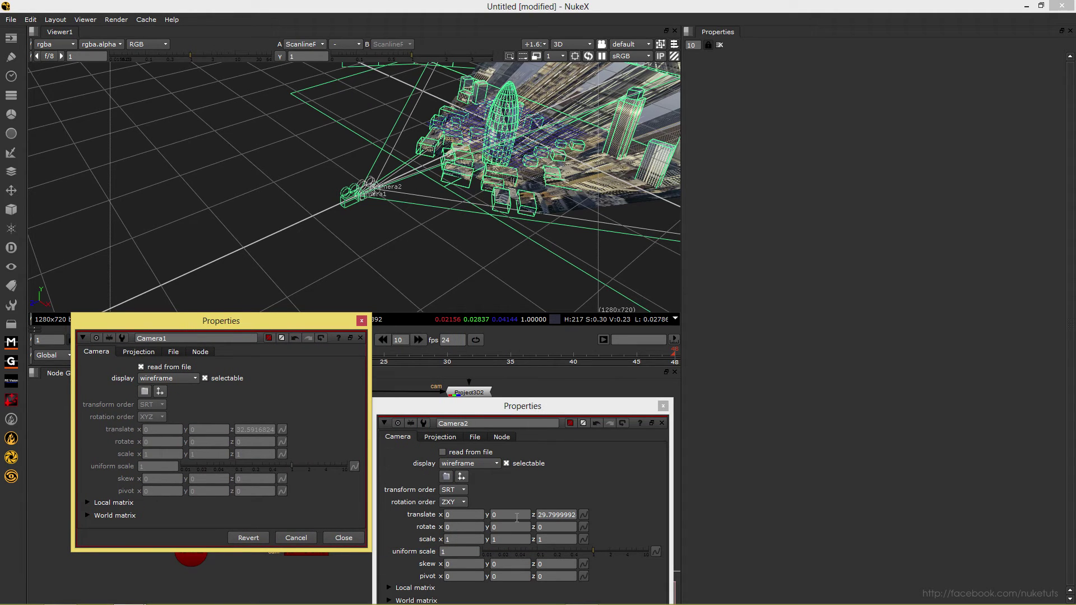
pyautogui.doubleClick(555, 515)
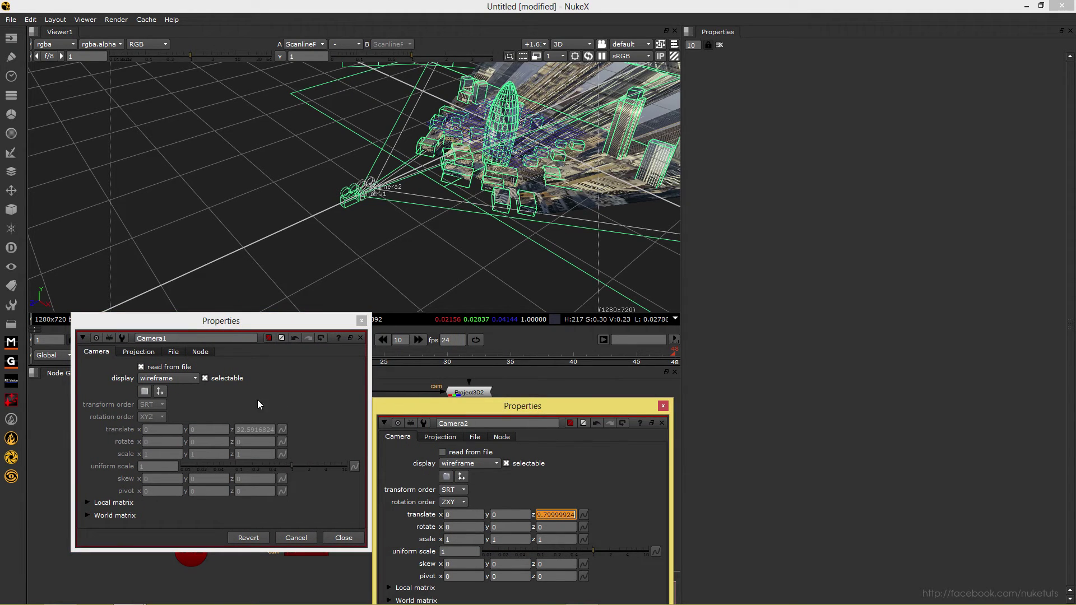
pyautogui.moveTo(255, 320); pyautogui.dragTo(930, 89)
pyautogui.moveTo(491, 400); pyautogui.dragTo(836, 335)
# Restore the maximised NukeX window and reopen Camera1's and Camera2's properties
pyautogui.press('super+Down')
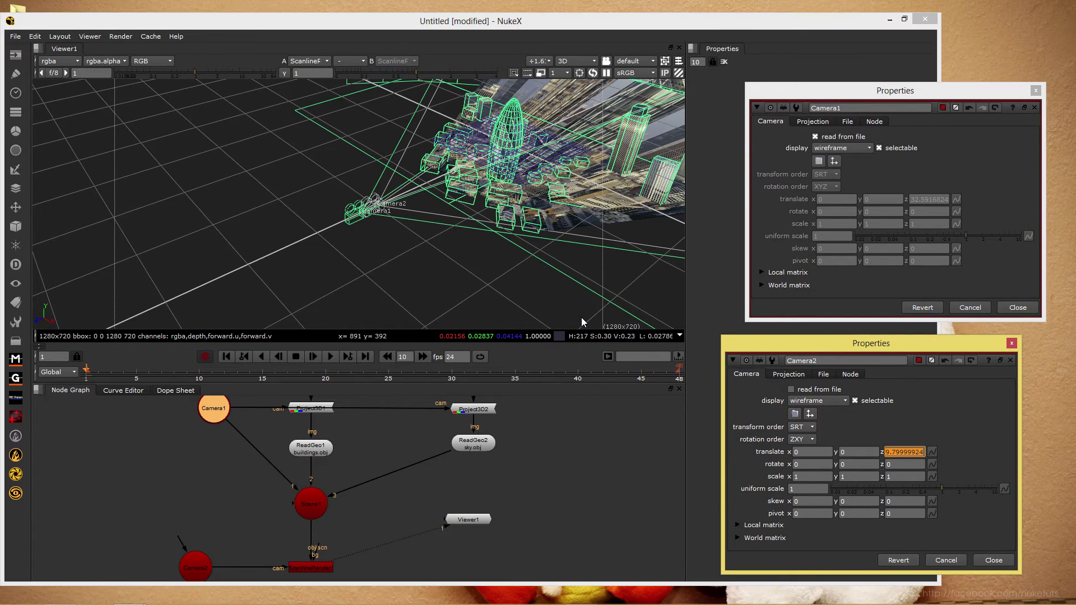
pyautogui.press('Tab')
pyautogui.doubleClick(728, 22)
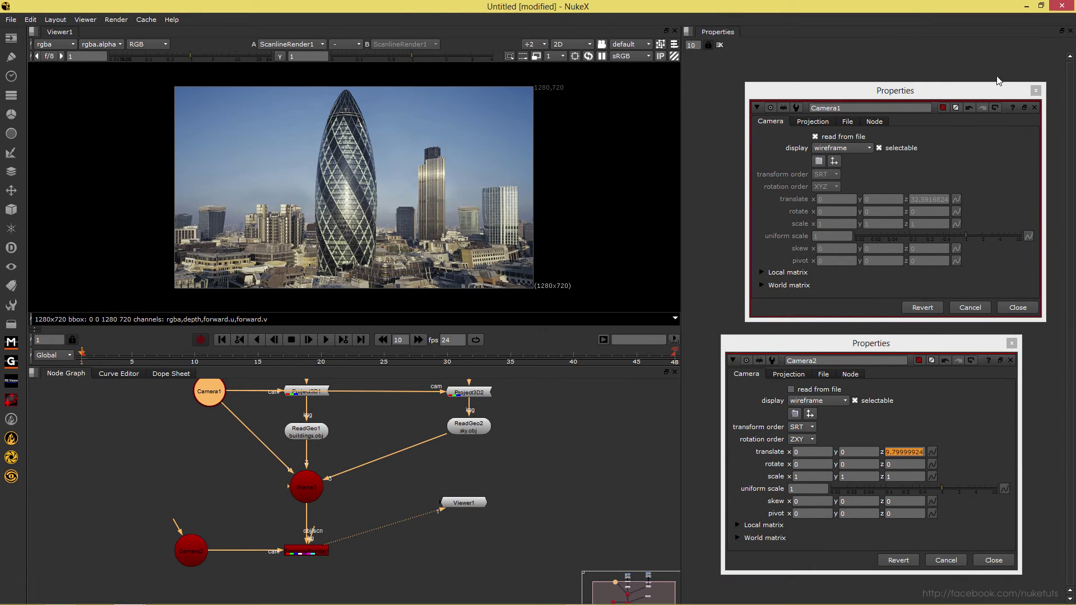
pyautogui.click(1036, 90)
pyautogui.click(1013, 342)
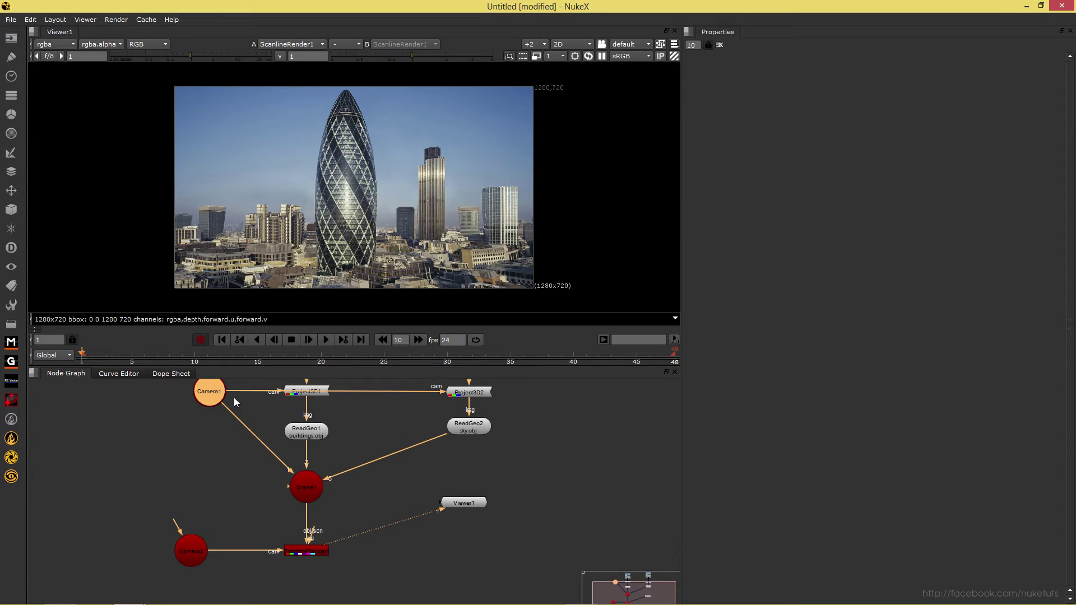
pyautogui.press('Return')
pyautogui.click(189, 550)
pyautogui.press('Return')
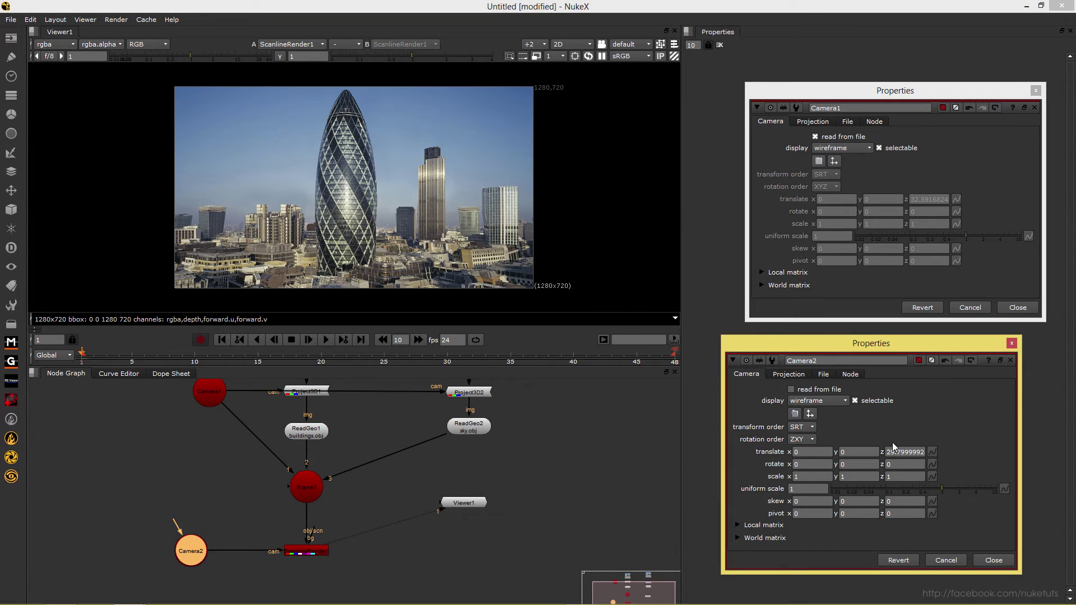
# Set Camera2's translate z to 32.5916824 to match Camera1, then close both panels
pyautogui.doubleClick(916, 452)
pyautogui.write('2.5916824')
pyautogui.press('Return')
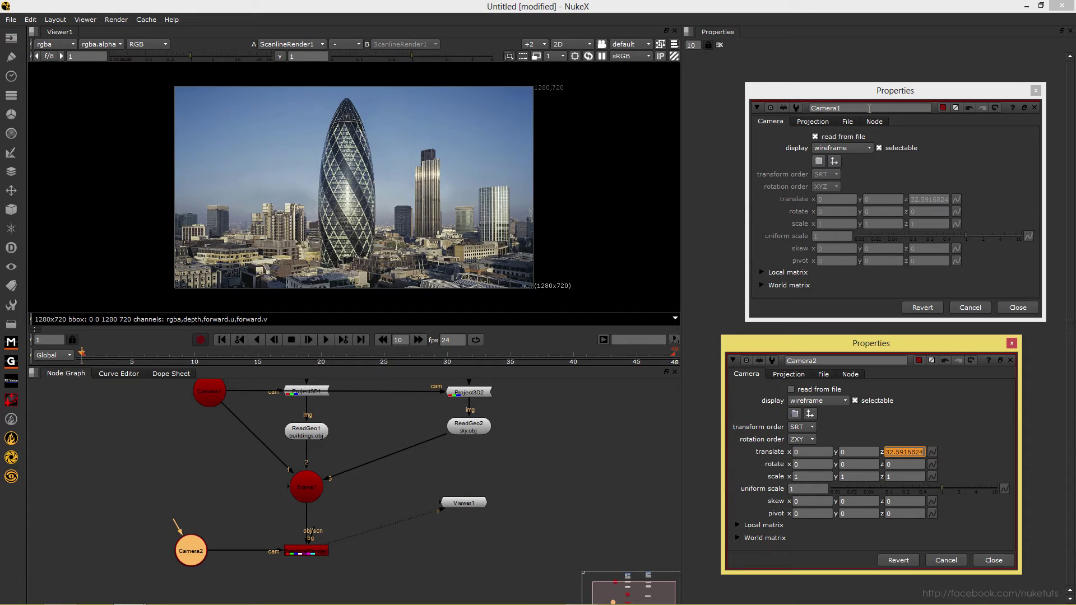
pyautogui.click(1036, 91)
pyautogui.click(1011, 343)
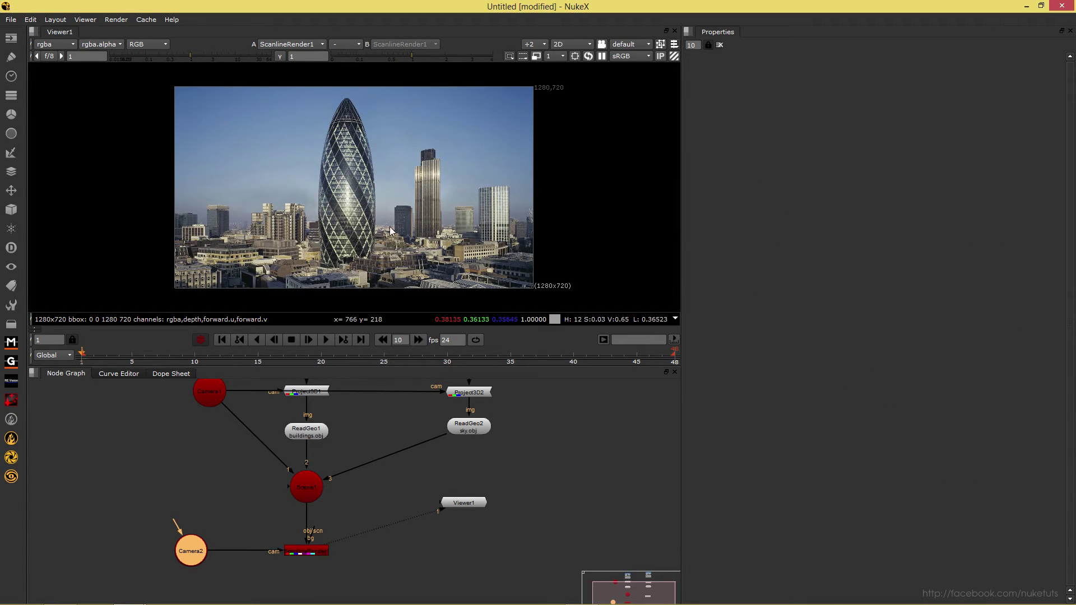
# Check both camera frustums in the 3D view and compare against the 2D render
pyautogui.press('Tab')
pyautogui.scroll(-3, 469, 218)
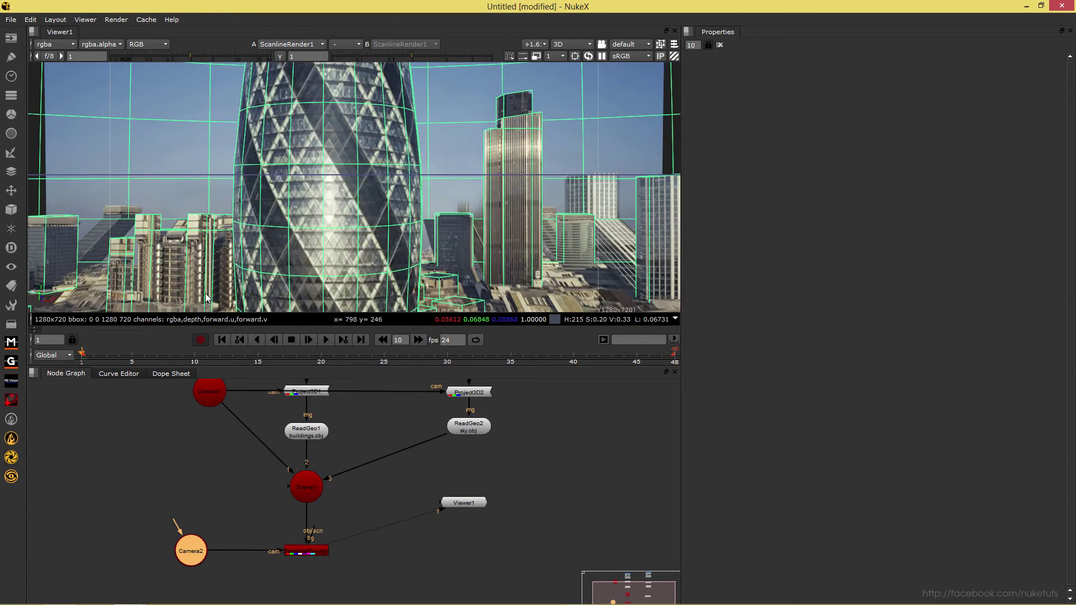
pyautogui.moveTo(206, 298); pyautogui.dragTo(312, 168)
pyautogui.press('Tab')
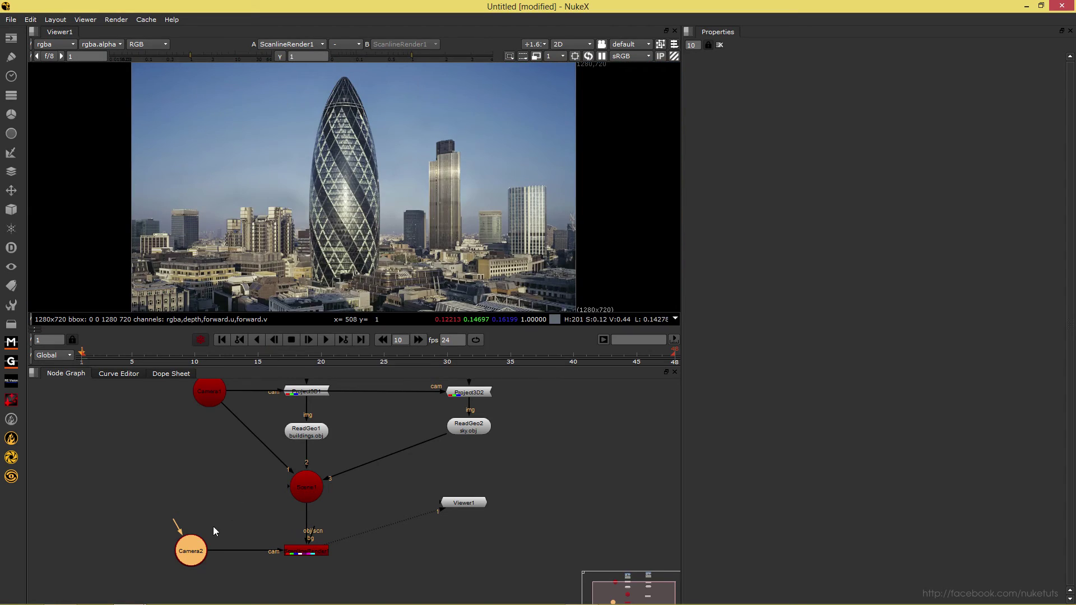
pyautogui.doubleClick(190, 556)
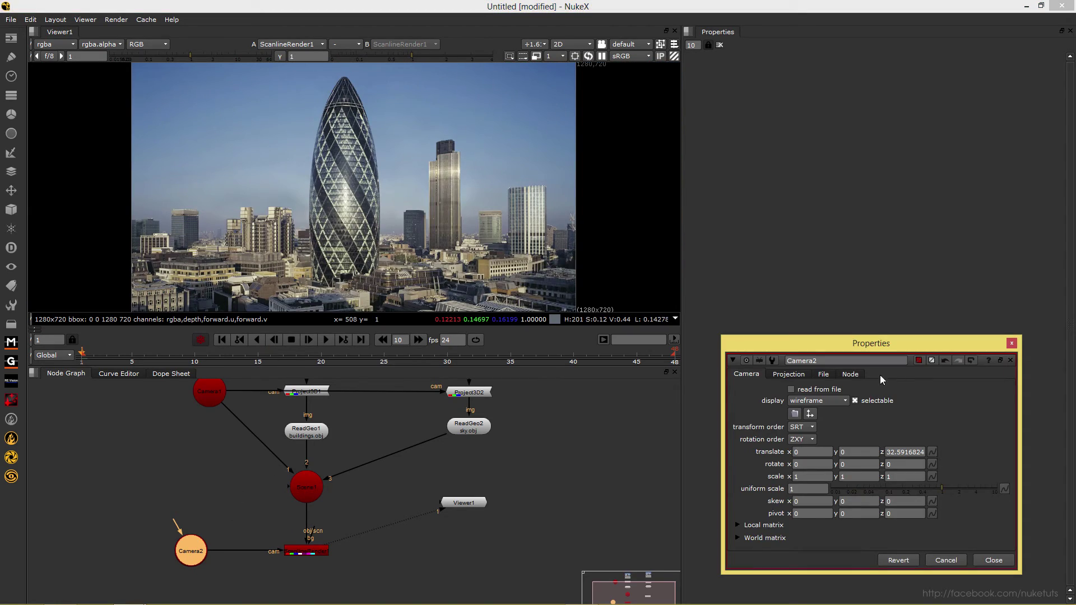
pyautogui.click(520, 201)
pyautogui.press('Tab')
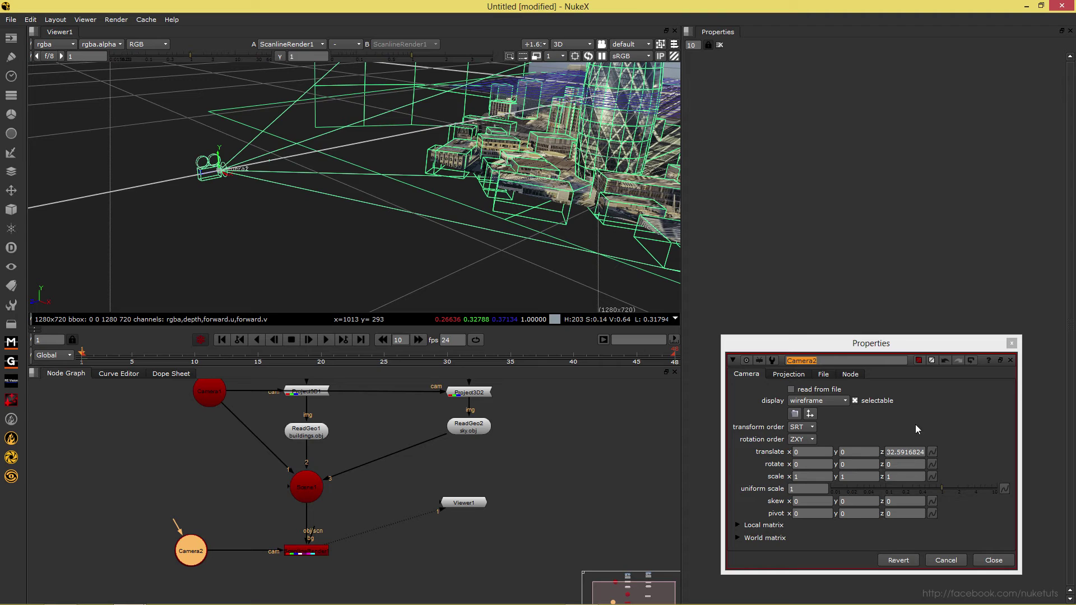
# Keyframe Camera2's translate, then at frame 48 push it slightly forward toward the buildings
pyautogui.click(932, 452)
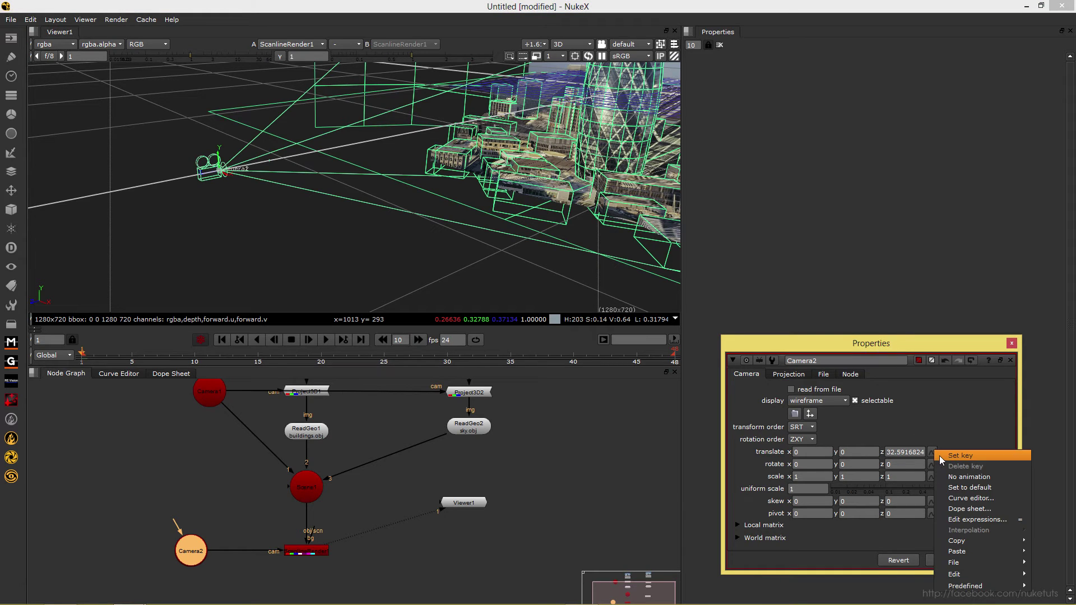
pyautogui.click(942, 456)
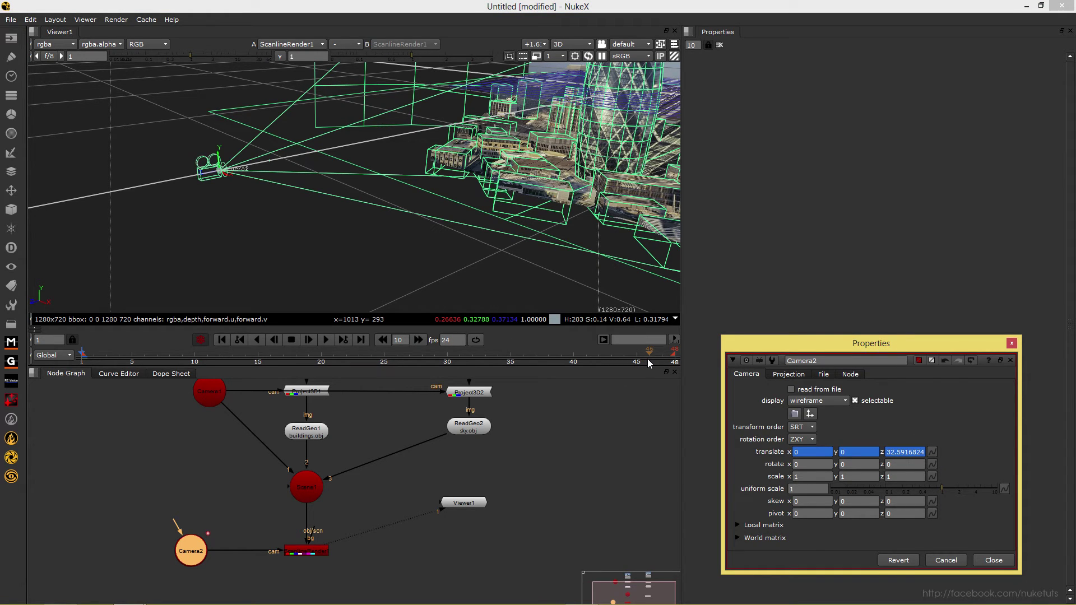
pyautogui.click(670, 353)
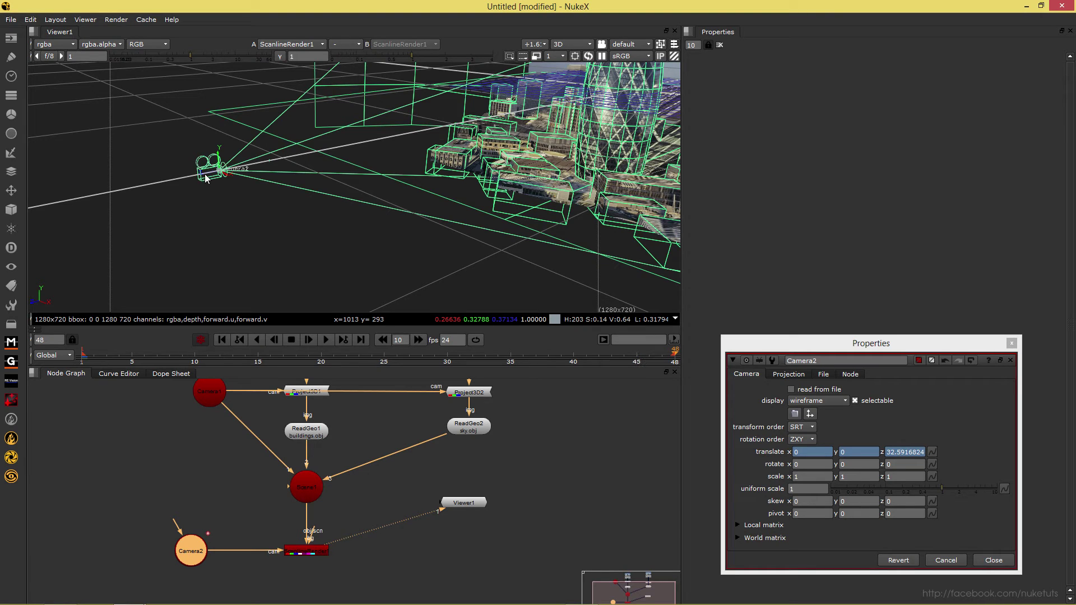
pyautogui.moveTo(202, 178); pyautogui.dragTo(242, 172)
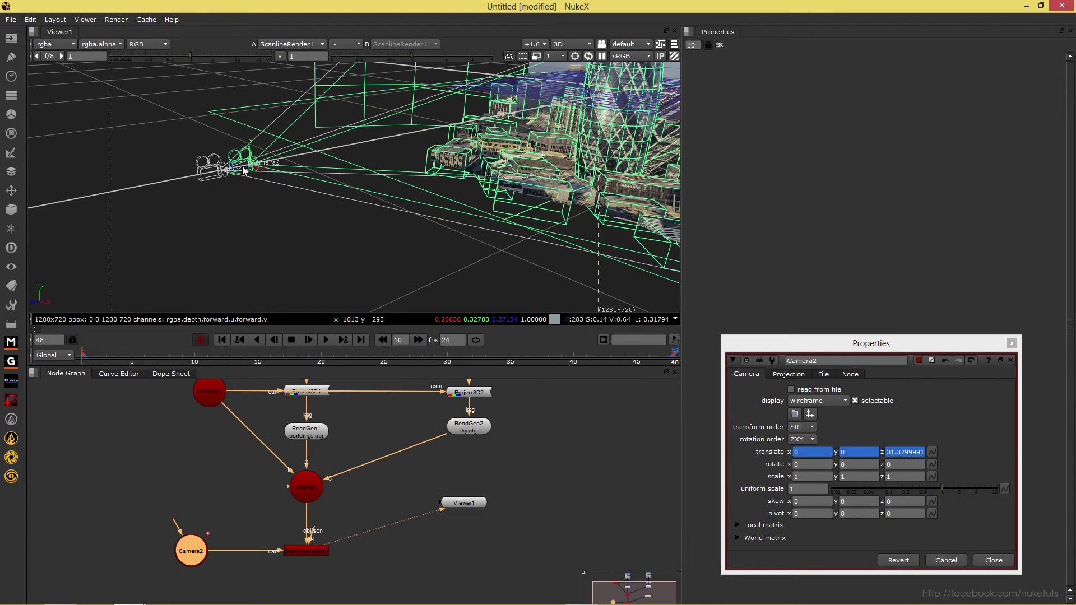
# Preview the push-in in the 2D render by scrubbing back from frame 33
pyautogui.press('Tab')
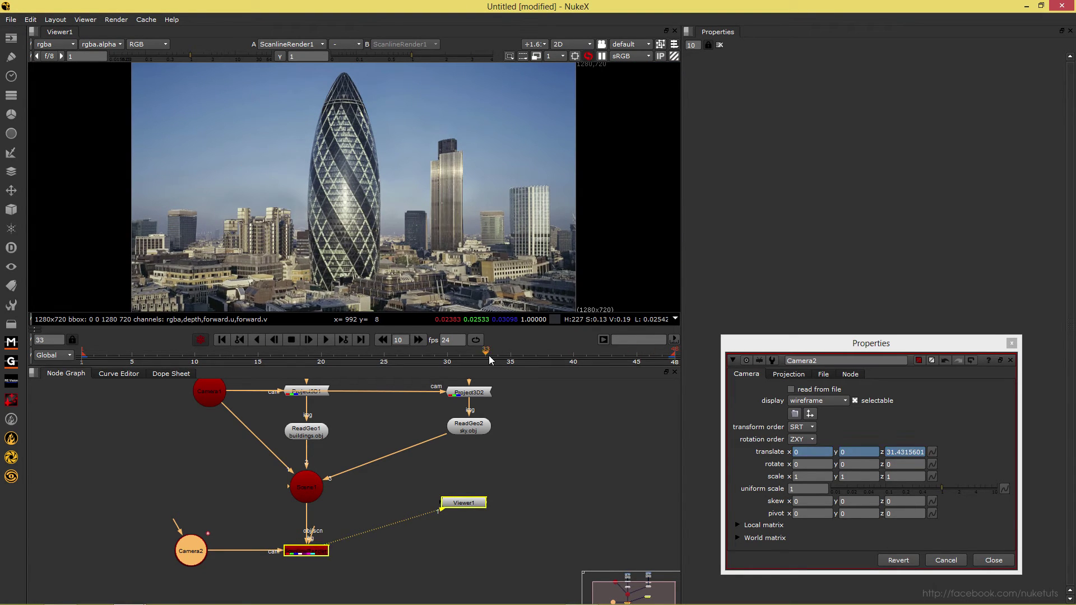
pyautogui.click(489, 358)
pyautogui.moveTo(489, 358); pyautogui.dragTo(95, 395)
pyautogui.press('Tab')
# Add a Camera node via 'cam' search, then delete the extra Camera3
pyautogui.write('cam')
pyautogui.press('Return')
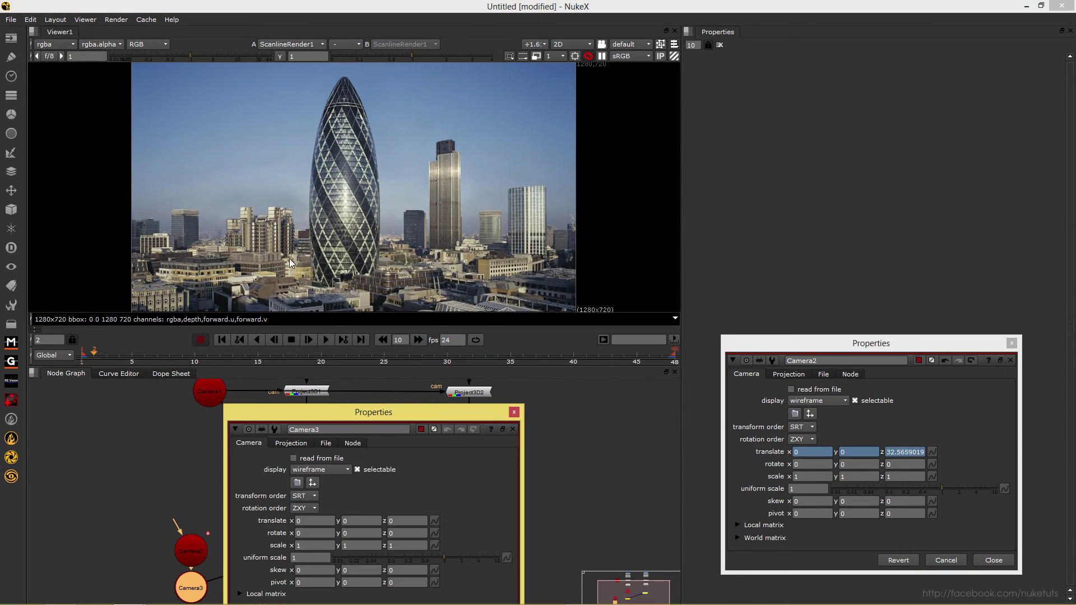
pyautogui.click(514, 412)
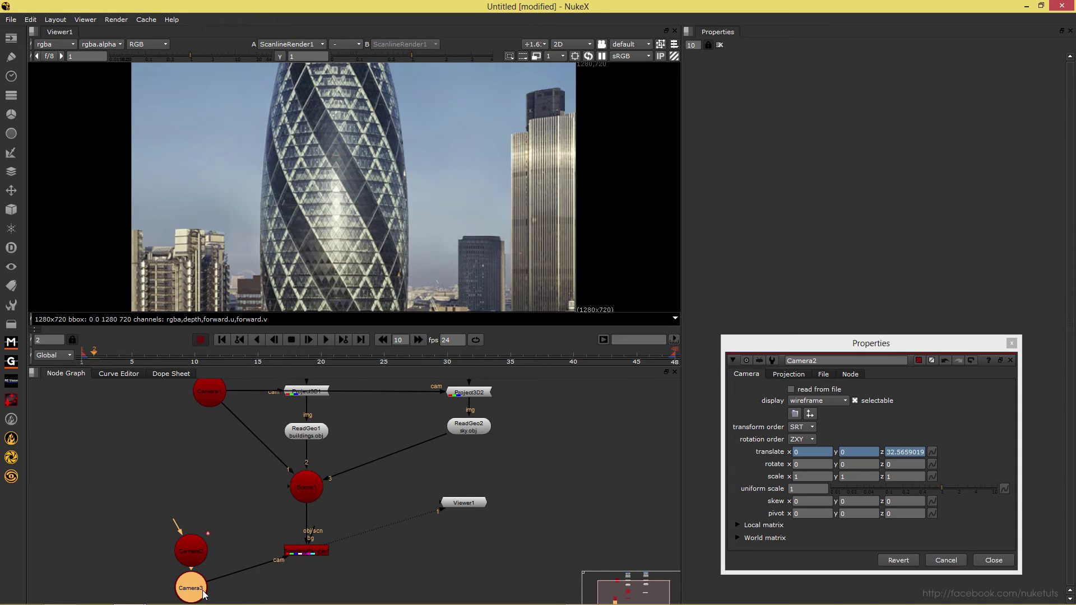
pyautogui.press('Delete')
# Trial-shift Camera2 sideways in 3D and view the Read2 sky.jpg image
pyautogui.press('Tab')
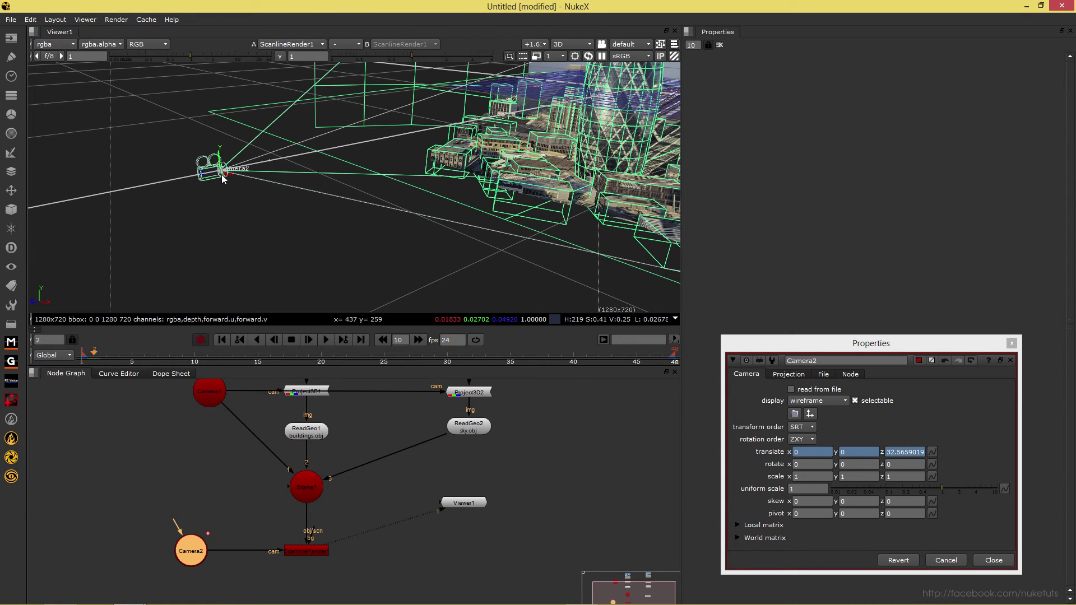
pyautogui.moveTo(223, 179); pyautogui.dragTo(291, 181)
pyautogui.press('Tab')
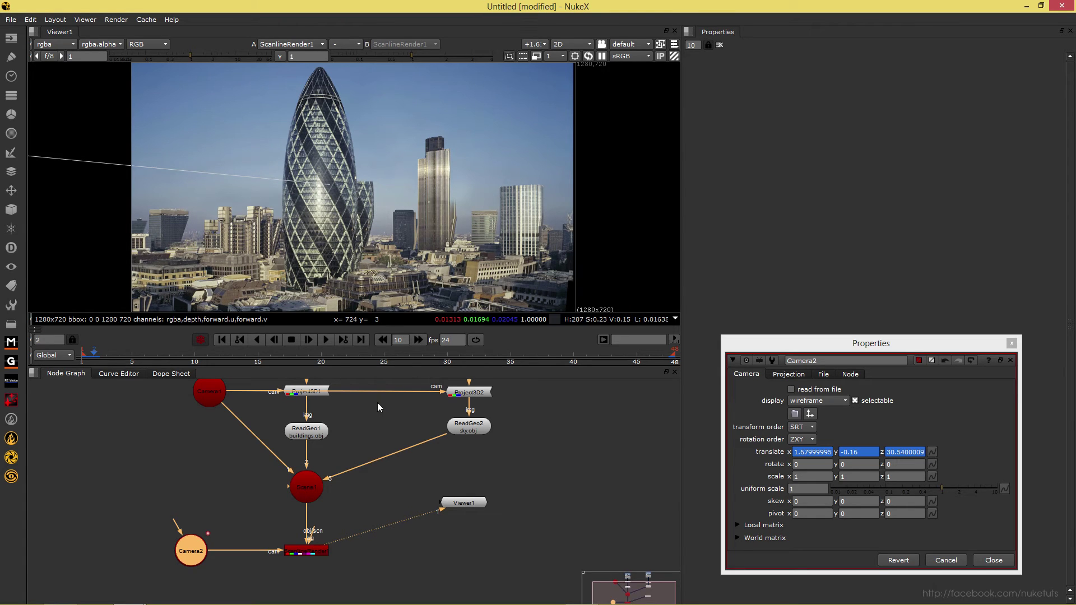
pyautogui.moveTo(377, 403); pyautogui.dragTo(356, 496)
pyautogui.click(447, 429)
pyautogui.press('1')
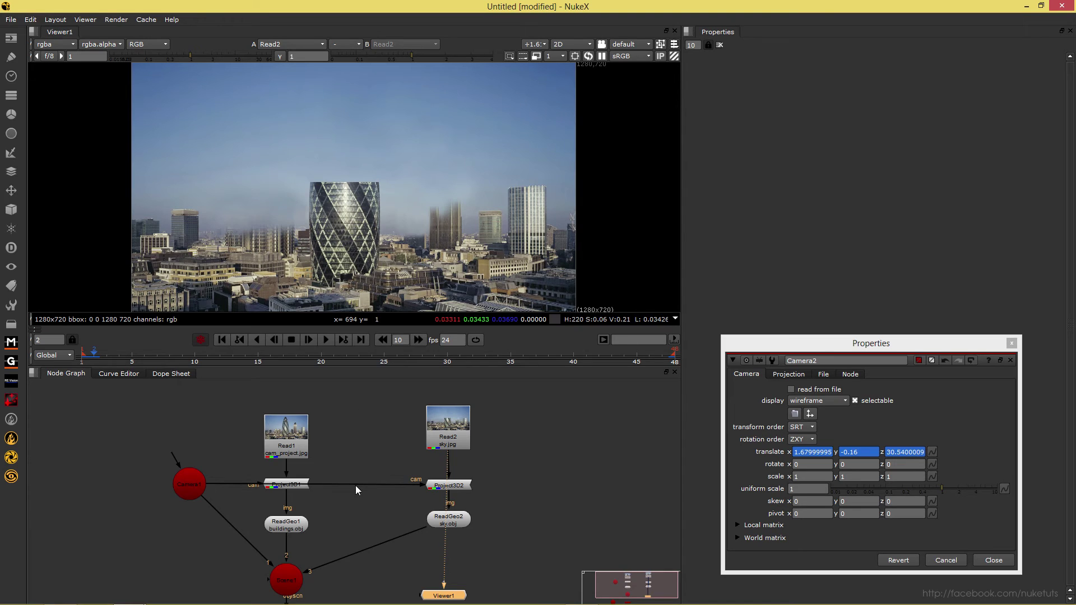
# View the ScanlineRender1 output, undo the sideways camera move, and close Camera2's properties
pyautogui.moveTo(357, 491); pyautogui.dragTo(393, 424)
pyautogui.click(322, 578)
pyautogui.press('1')
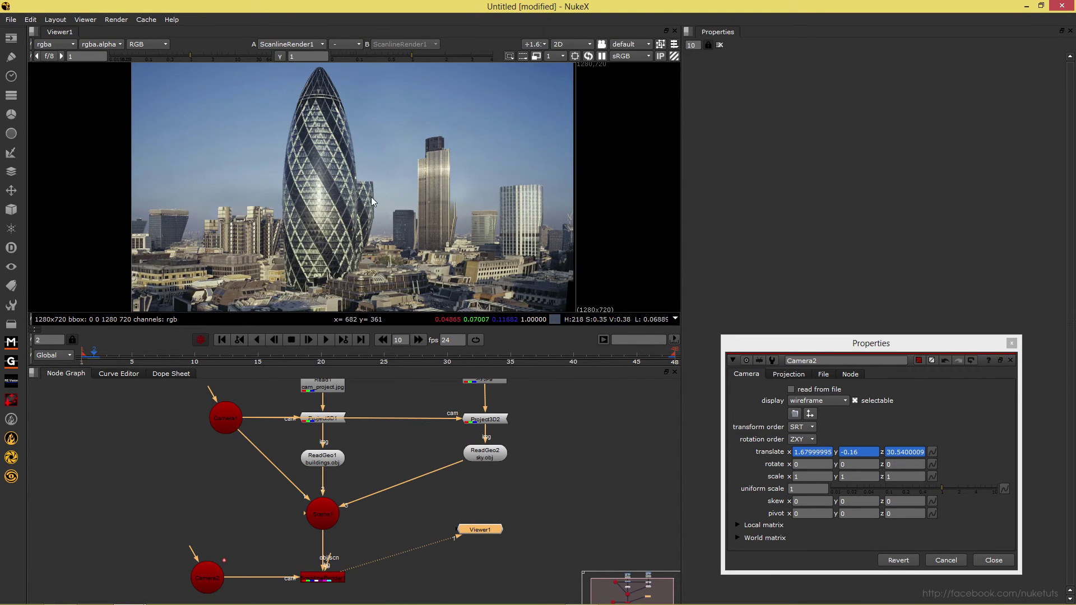
pyautogui.hotkey('ctrl', 'z')
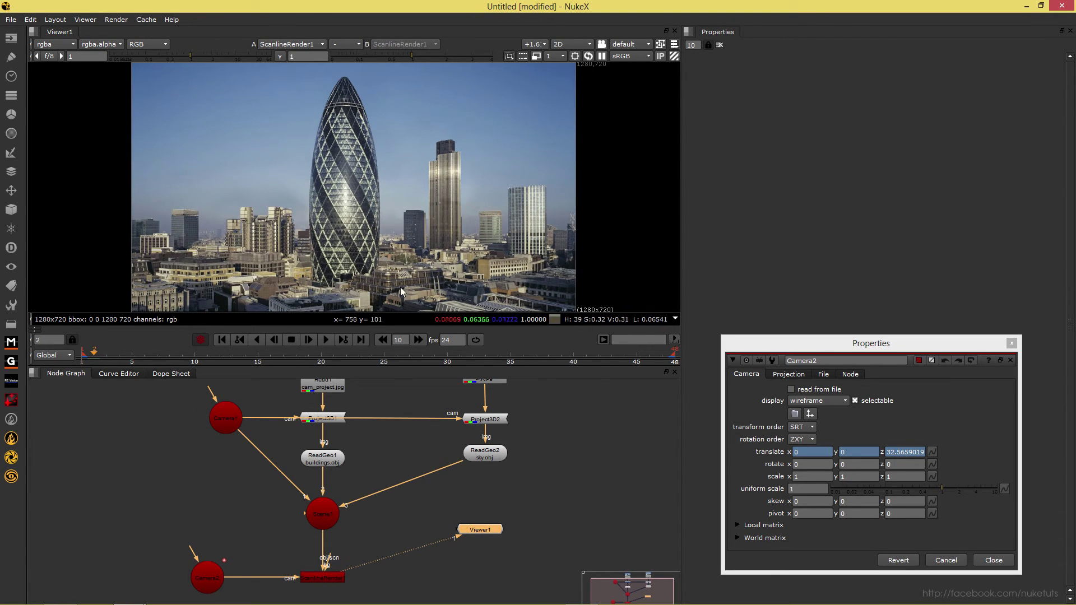
pyautogui.moveTo(455, 423); pyautogui.dragTo(446, 503)
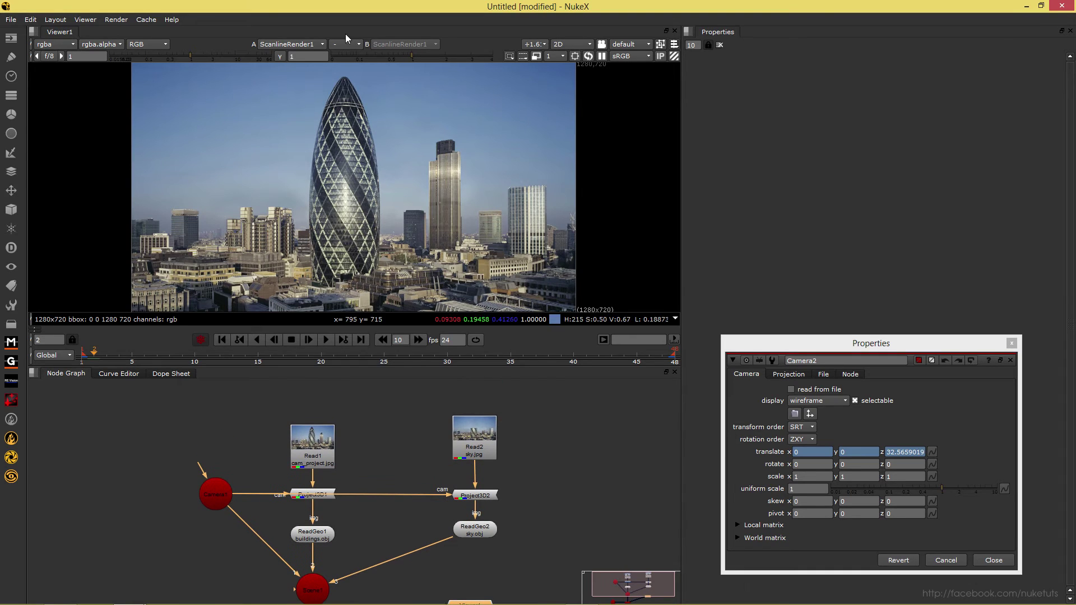
pyautogui.click(1013, 343)
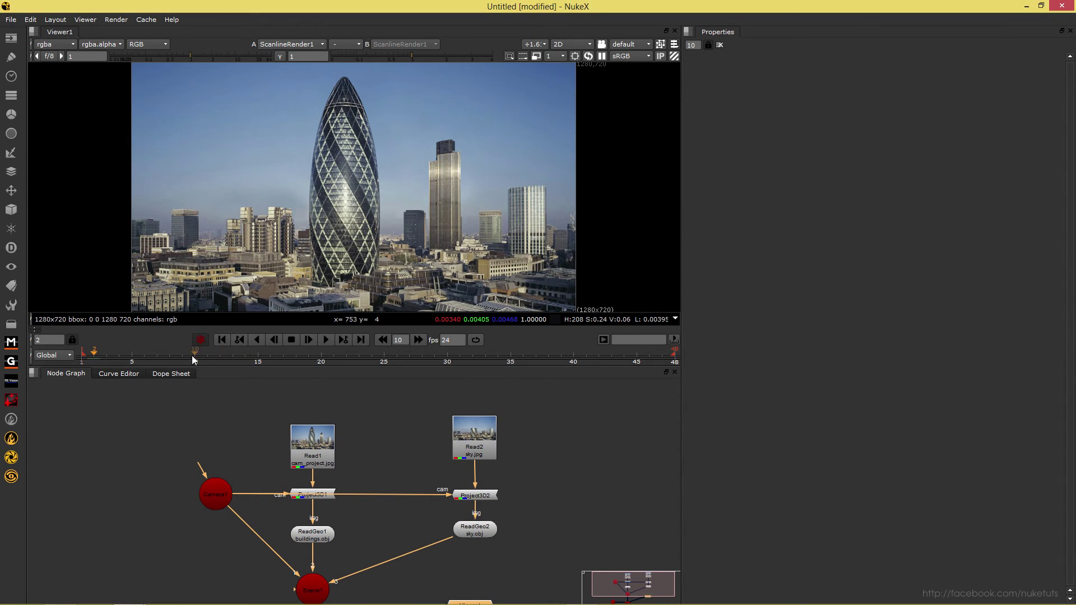
# Scrub the animation, place Viewer1 level with ScanlineRender1, nudge Project3D2 up, and select the render node
pyautogui.moveTo(192, 355); pyautogui.dragTo(156, 380)
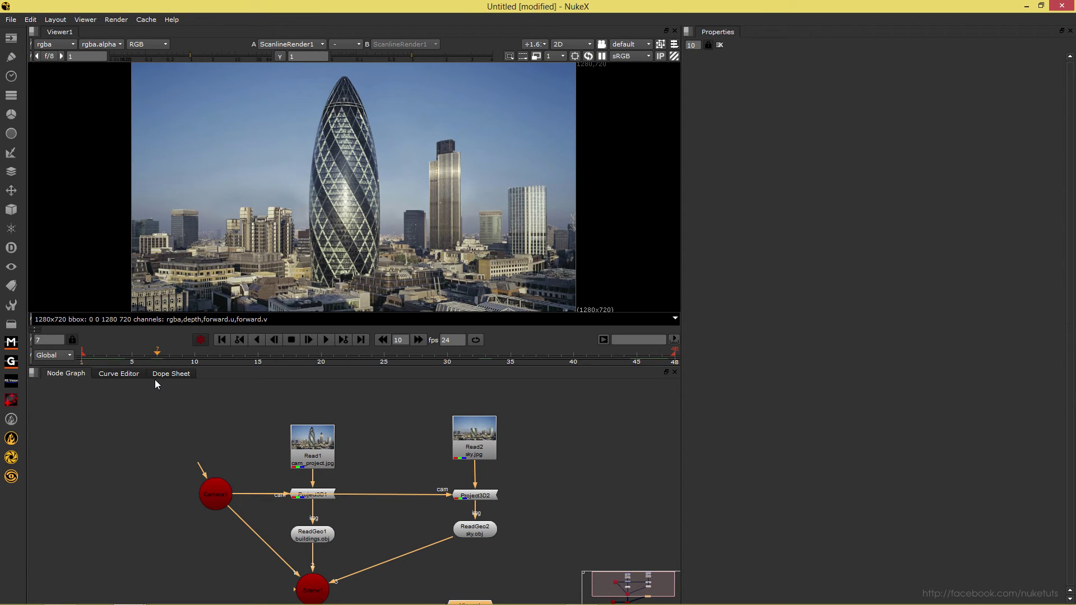
pyautogui.moveTo(403, 481); pyautogui.dragTo(361, 426)
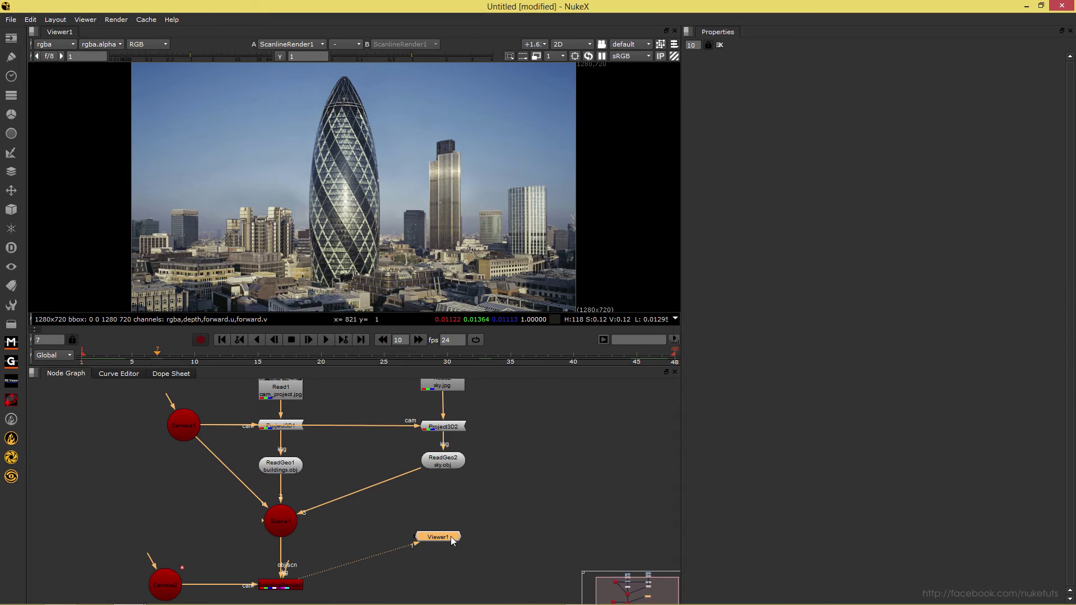
pyautogui.moveTo(451, 538); pyautogui.dragTo(489, 586)
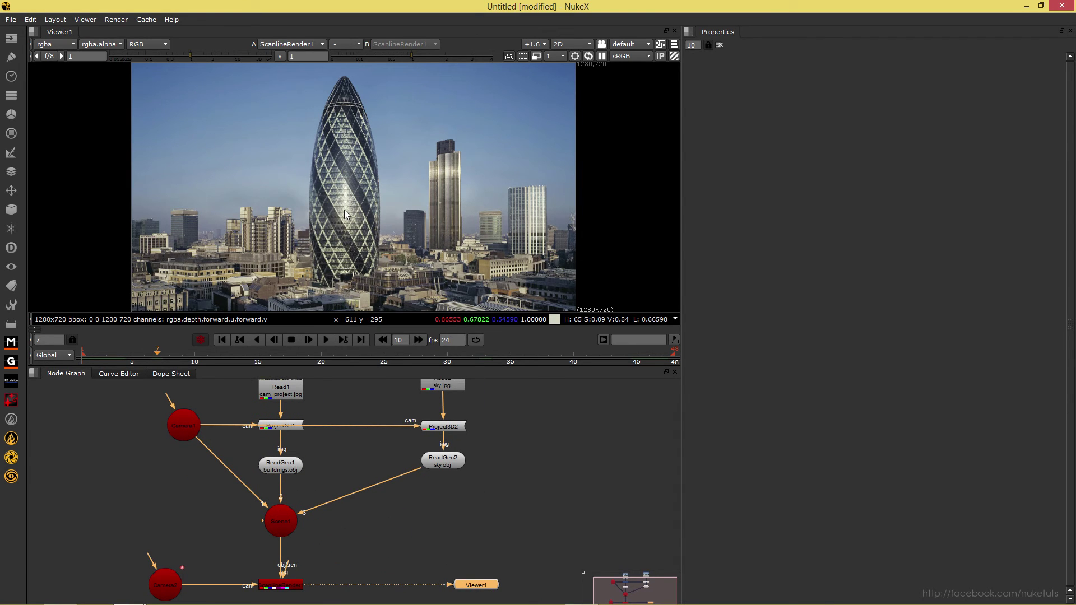
pyautogui.moveTo(443, 427); pyautogui.dragTo(443, 421)
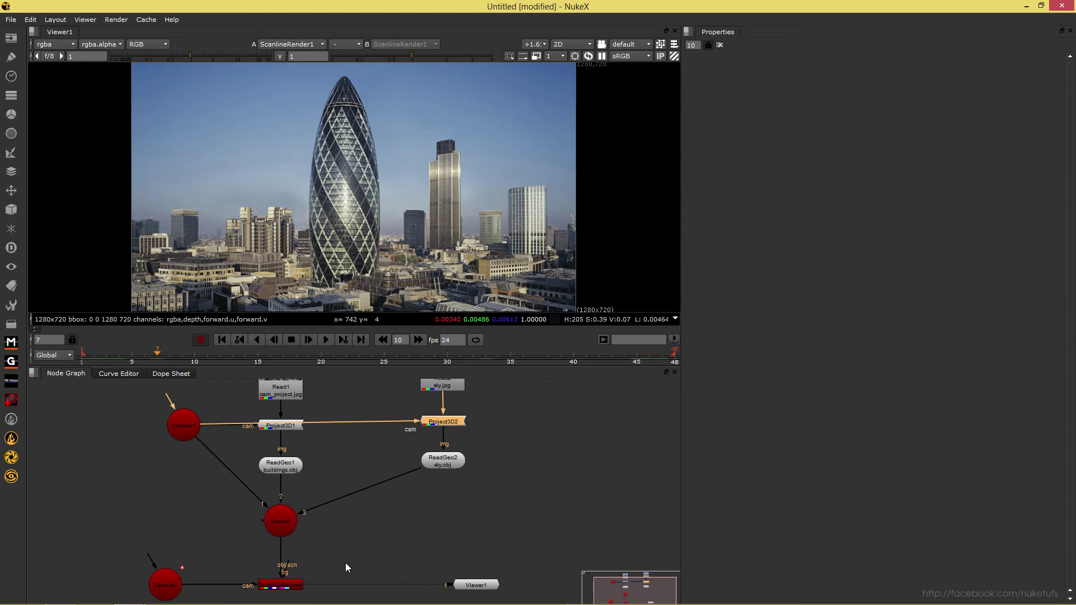
pyautogui.click(286, 583)
# Add a Grain node after ScanlineRender1 and apply the Kodak 5218 preset
pyautogui.press('Tab')
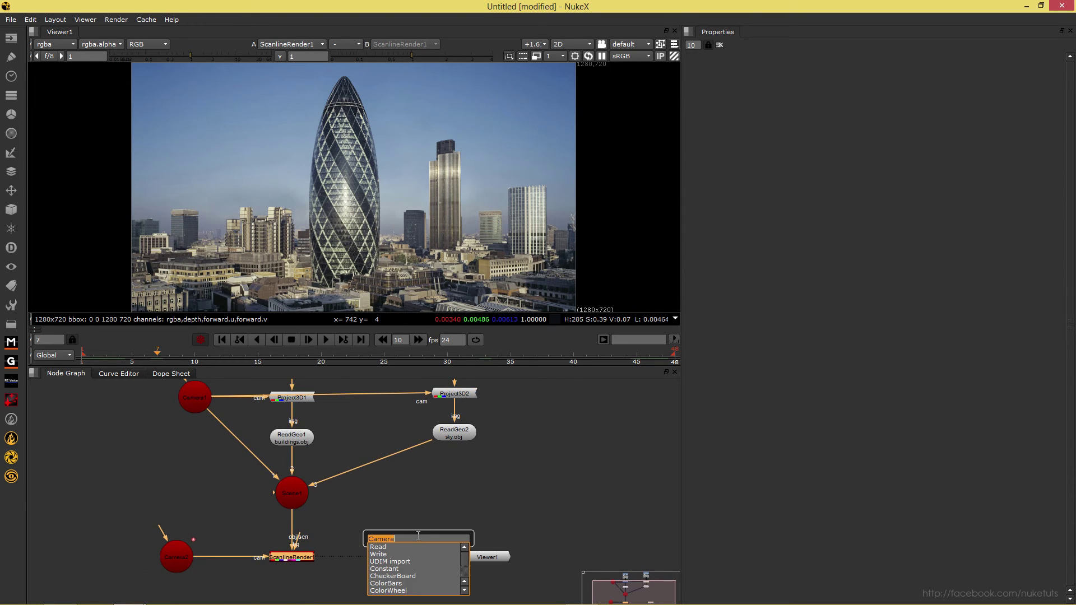
pyautogui.write('gr')
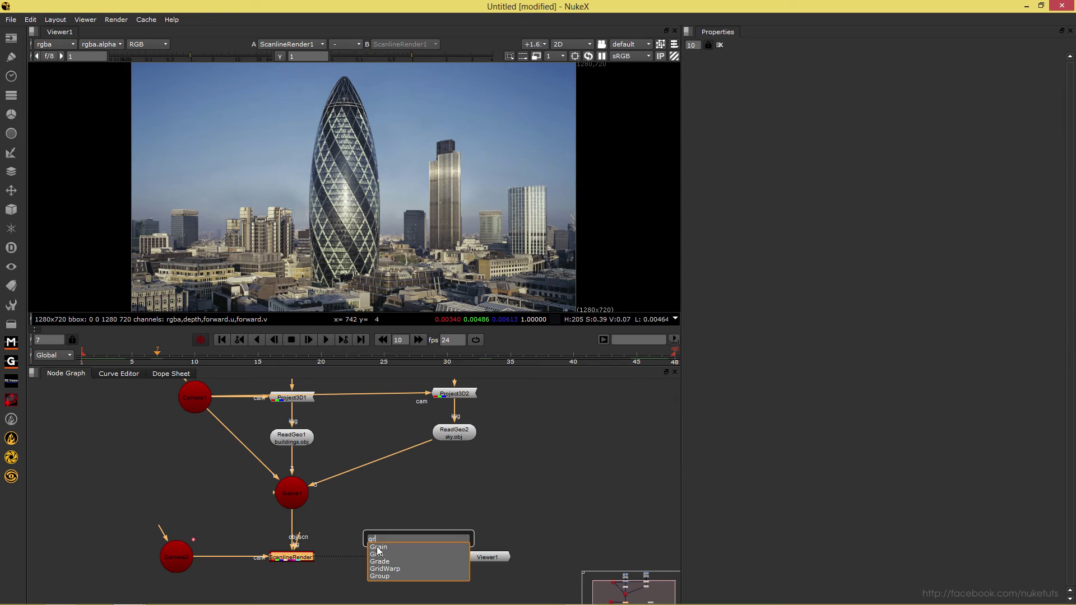
pyautogui.click(377, 548)
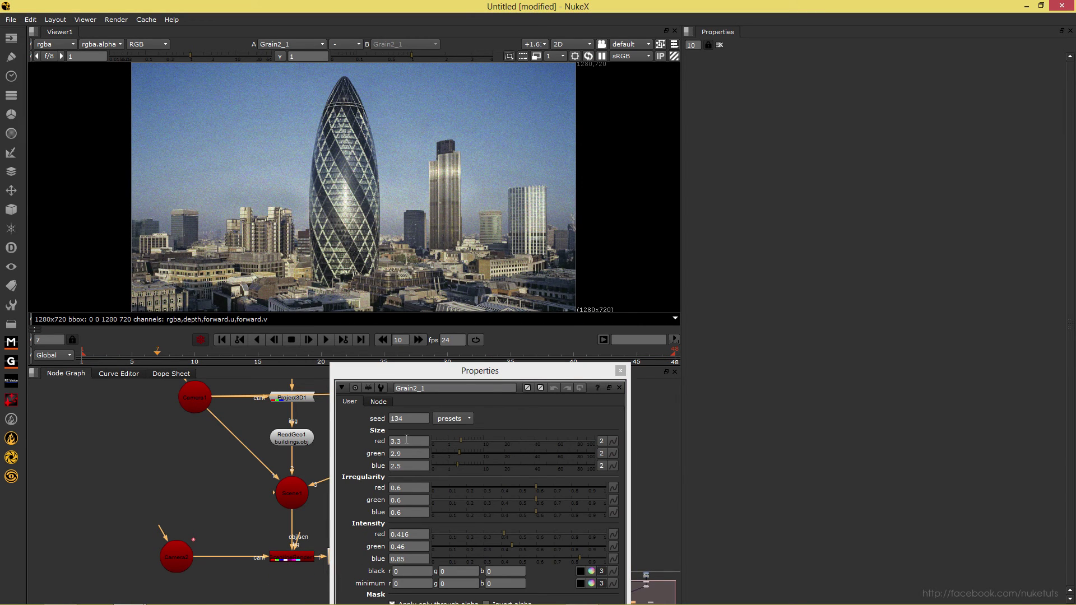
pyautogui.moveTo(416, 371); pyautogui.dragTo(675, 266)
pyautogui.moveTo(354, 555); pyautogui.dragTo(368, 558)
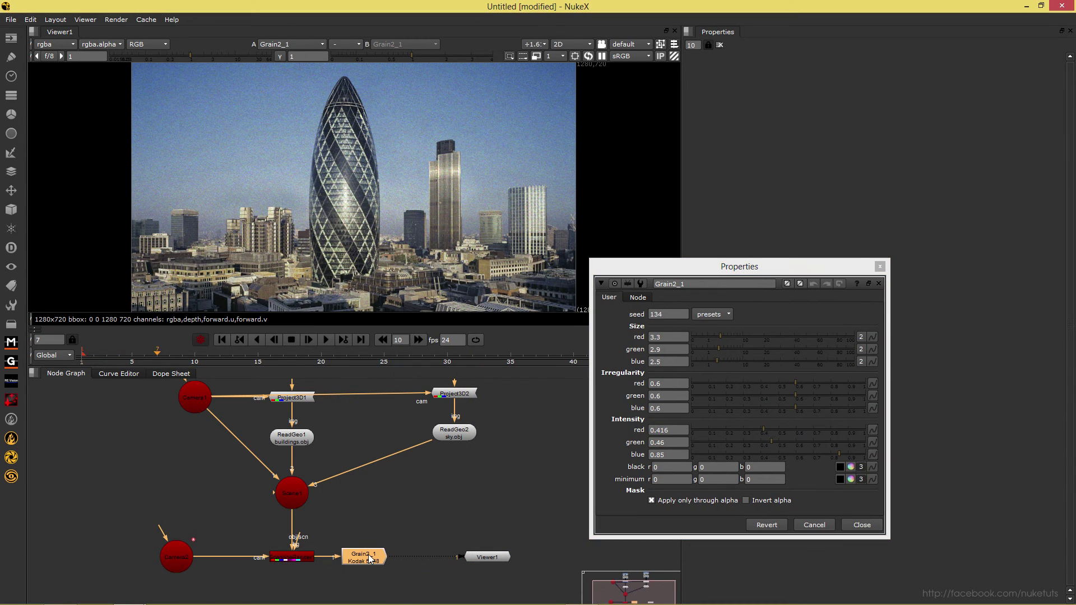
pyautogui.click(717, 317)
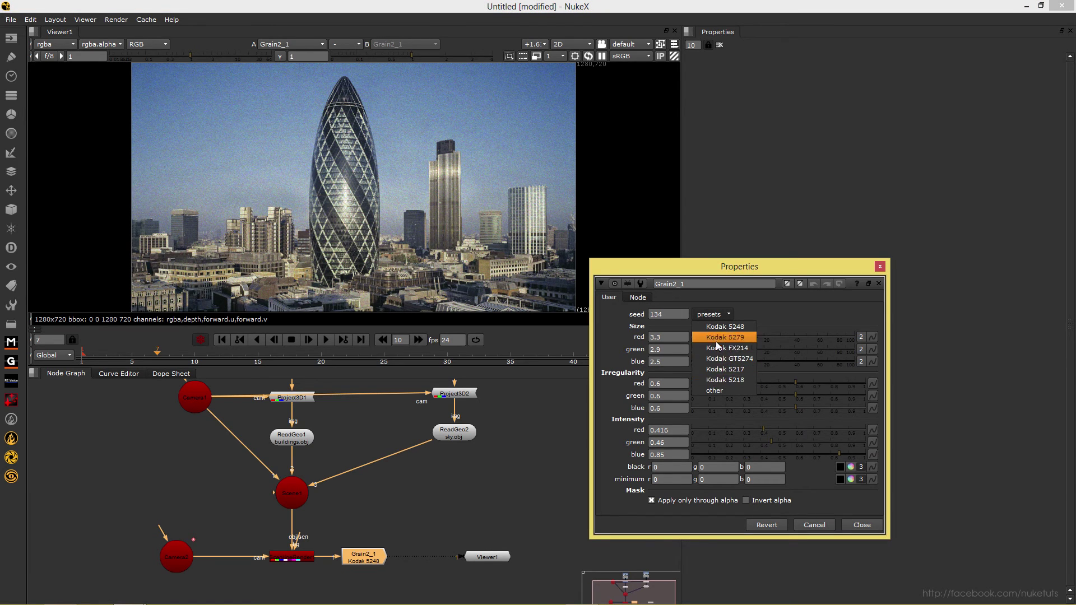
pyautogui.click(714, 381)
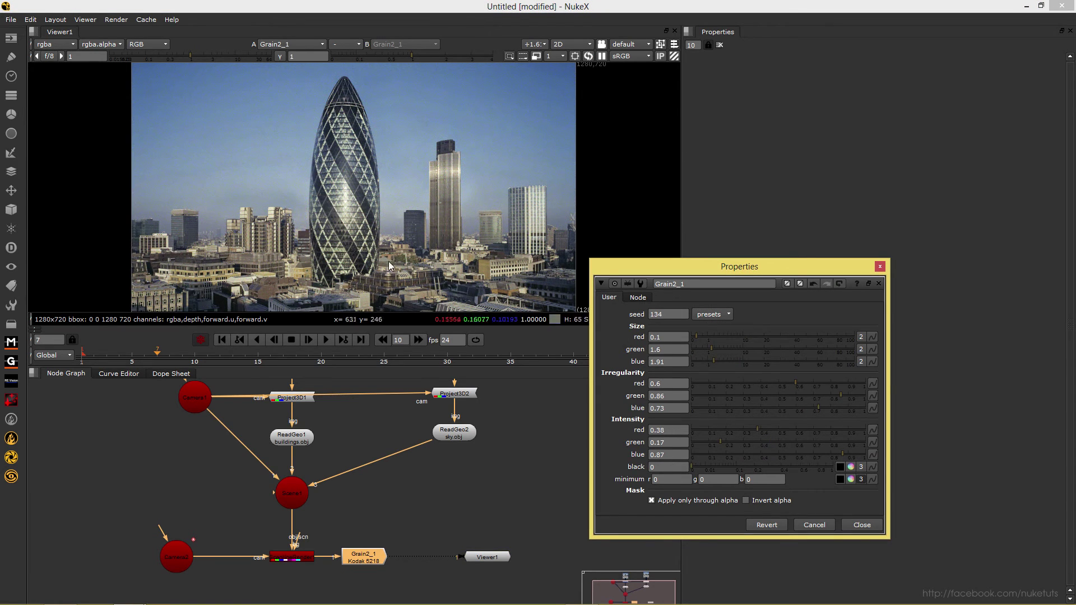
# Set grain intensity to 0.15 for red, green and blue, then maximise the viewer
pyautogui.click(687, 427)
pyautogui.write('.2')
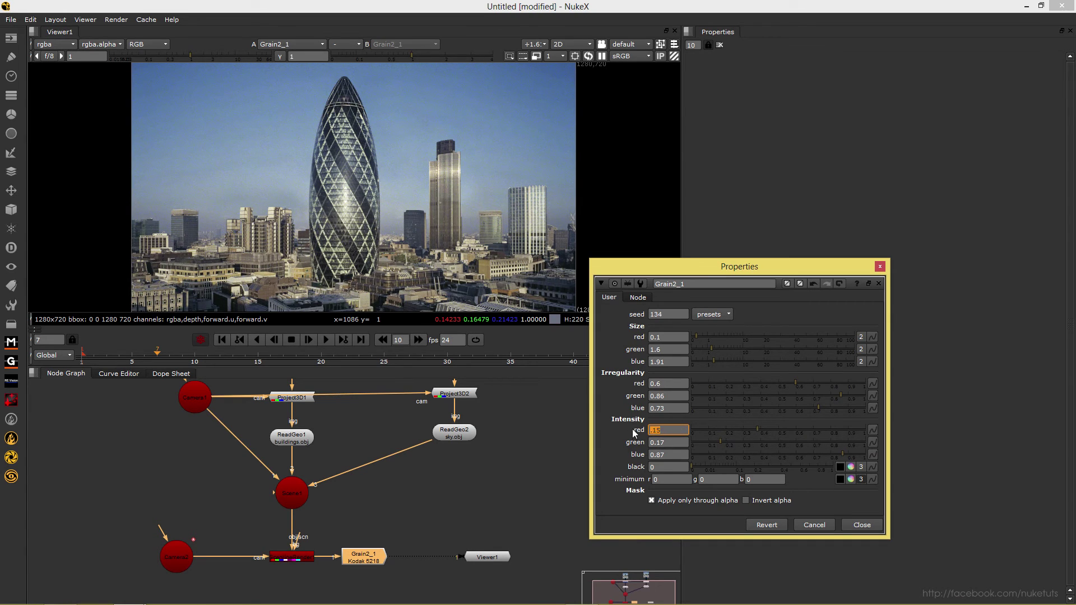
pyautogui.press('Tab')
pyautogui.write('.15')
pyautogui.press('Tab')
pyautogui.write('.15')
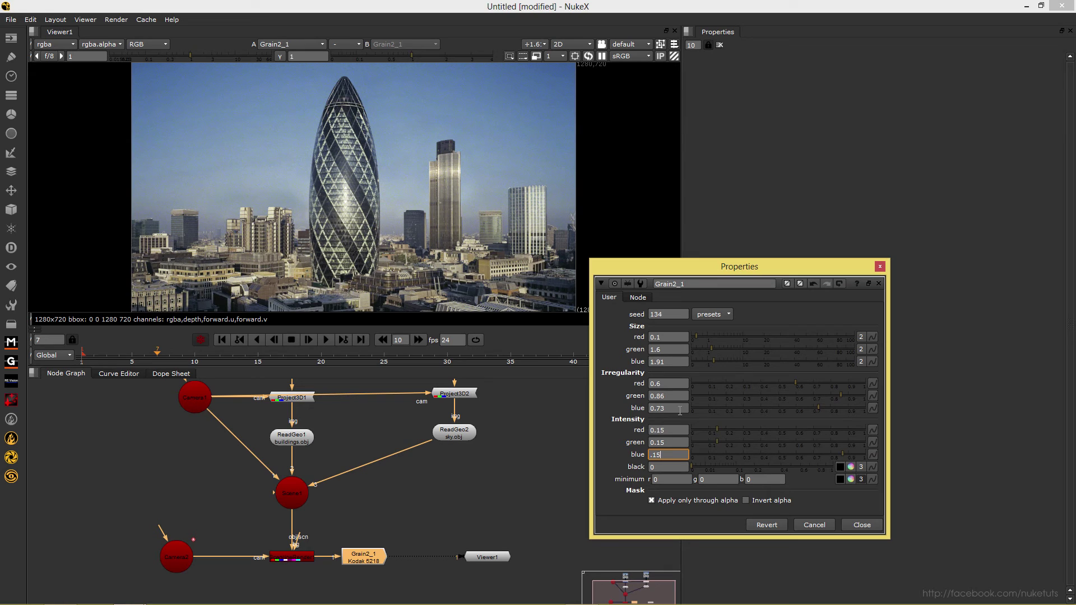
pyautogui.click(673, 468)
pyautogui.click(880, 267)
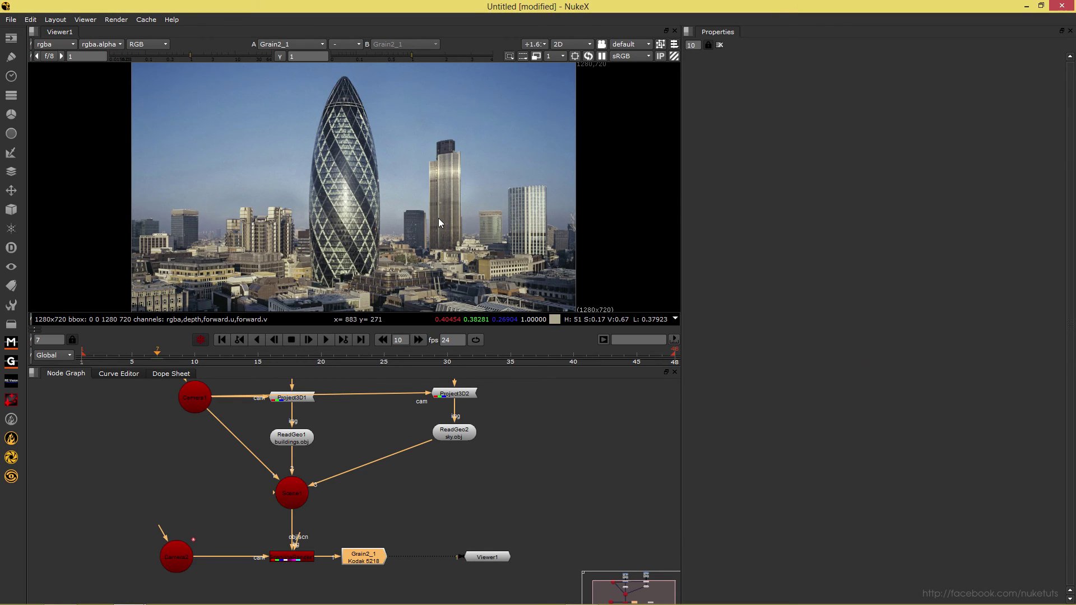
pyautogui.press('space')
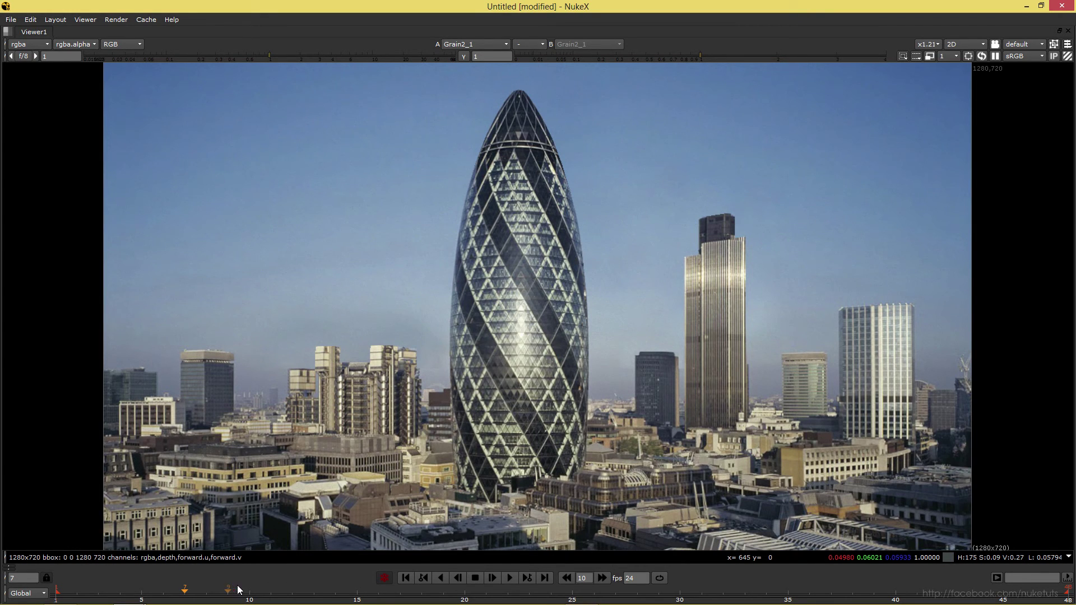
# Play the grained 48-frame push-in, then restore the node graph layout
pyautogui.click(515, 580)
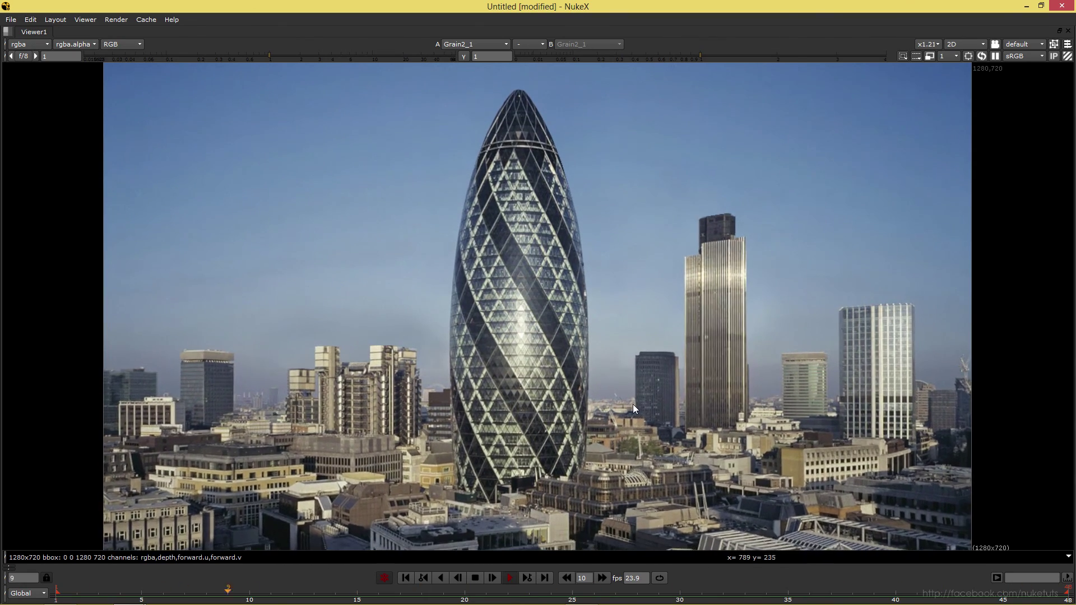
pyautogui.press('space')
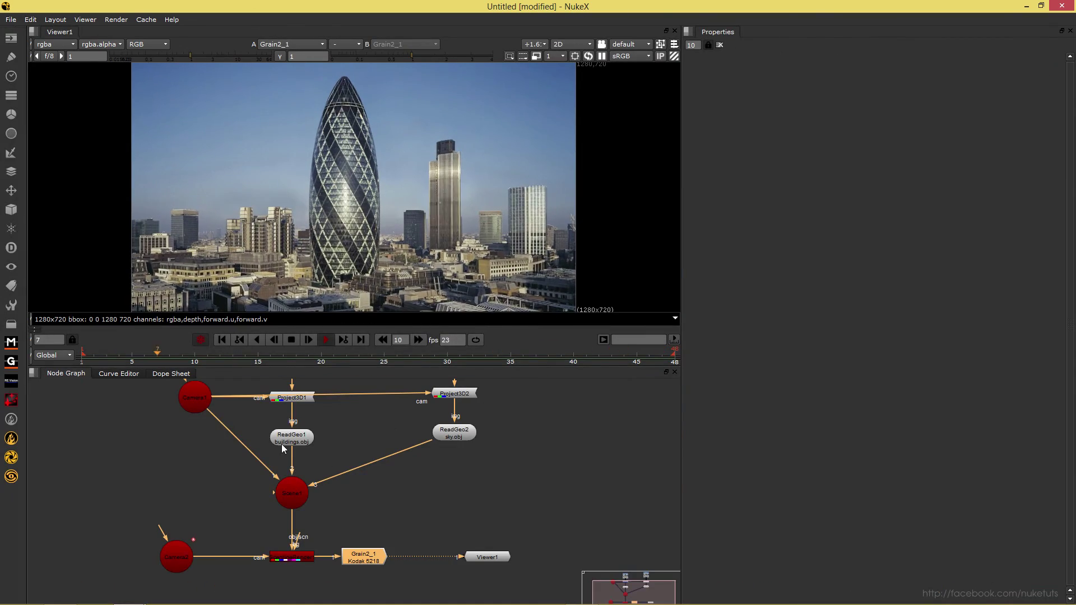
pyautogui.moveTo(322, 434); pyautogui.dragTo(328, 457)
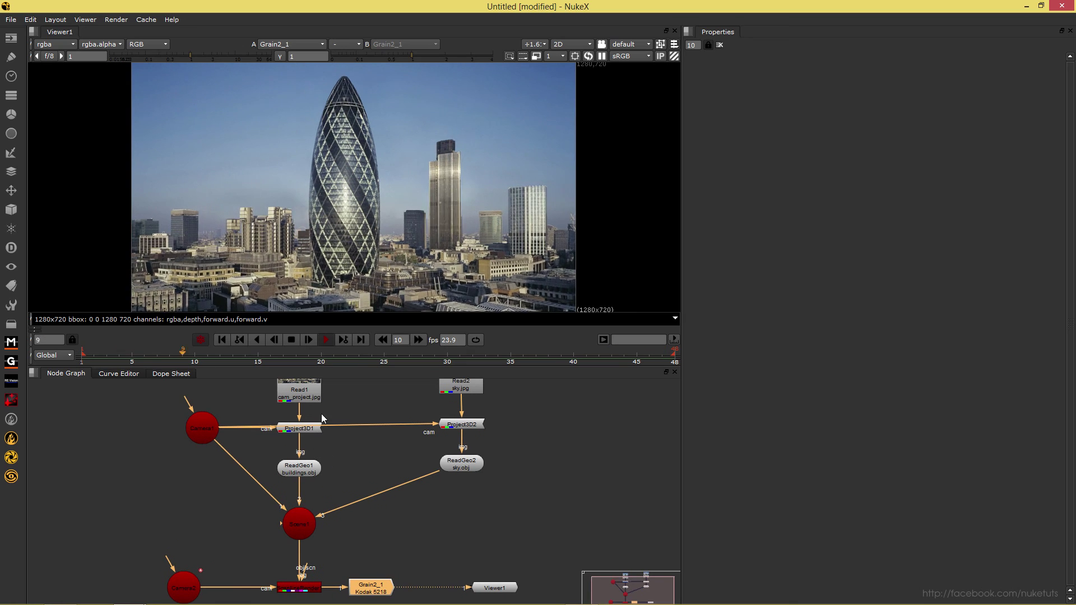